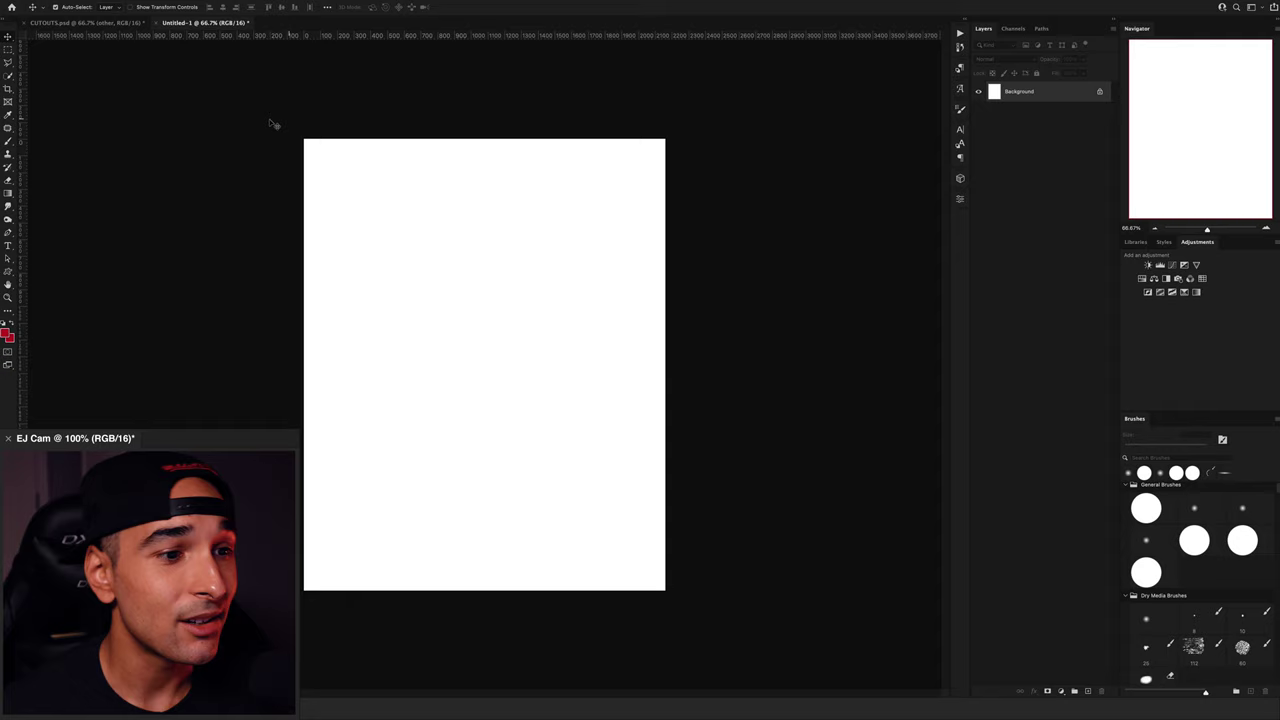
Step: Bring the NH2PGPQ night-starry-sky image from CUTOUTS.psd into the Untitled-1 poster and fit it across the upper canvas
click(115, 26)
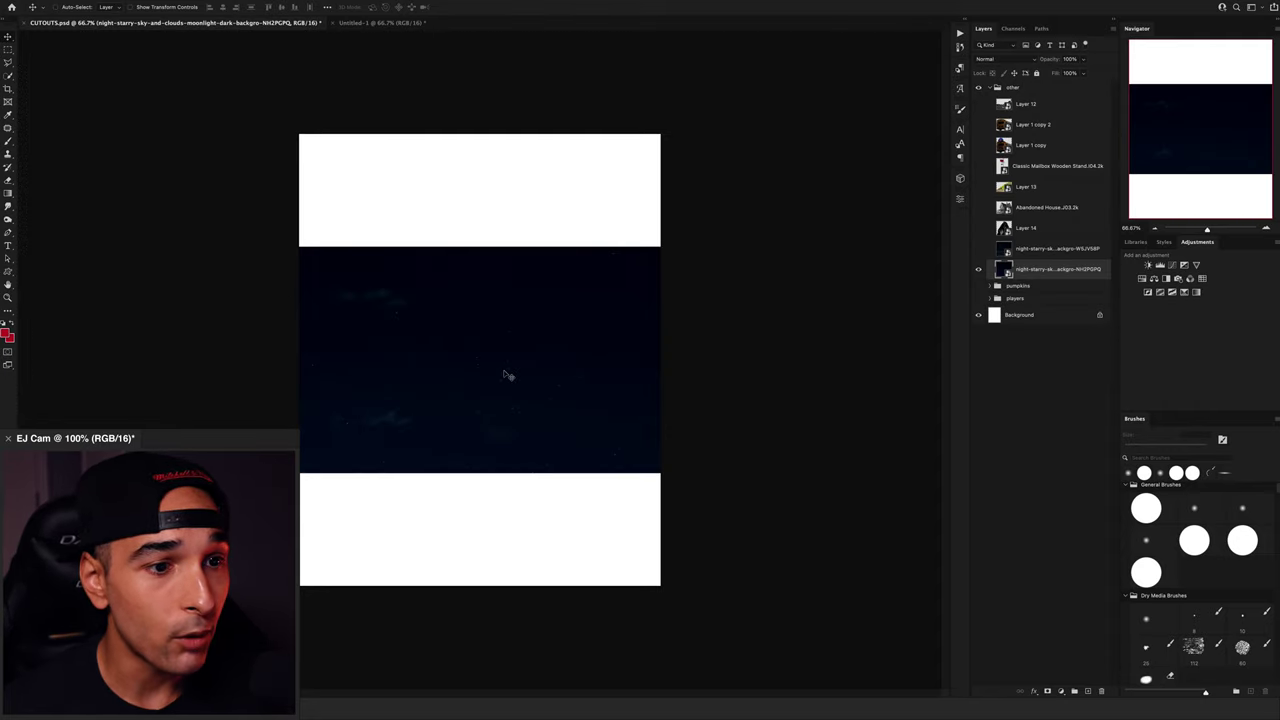
drag(506, 375, 516, 320)
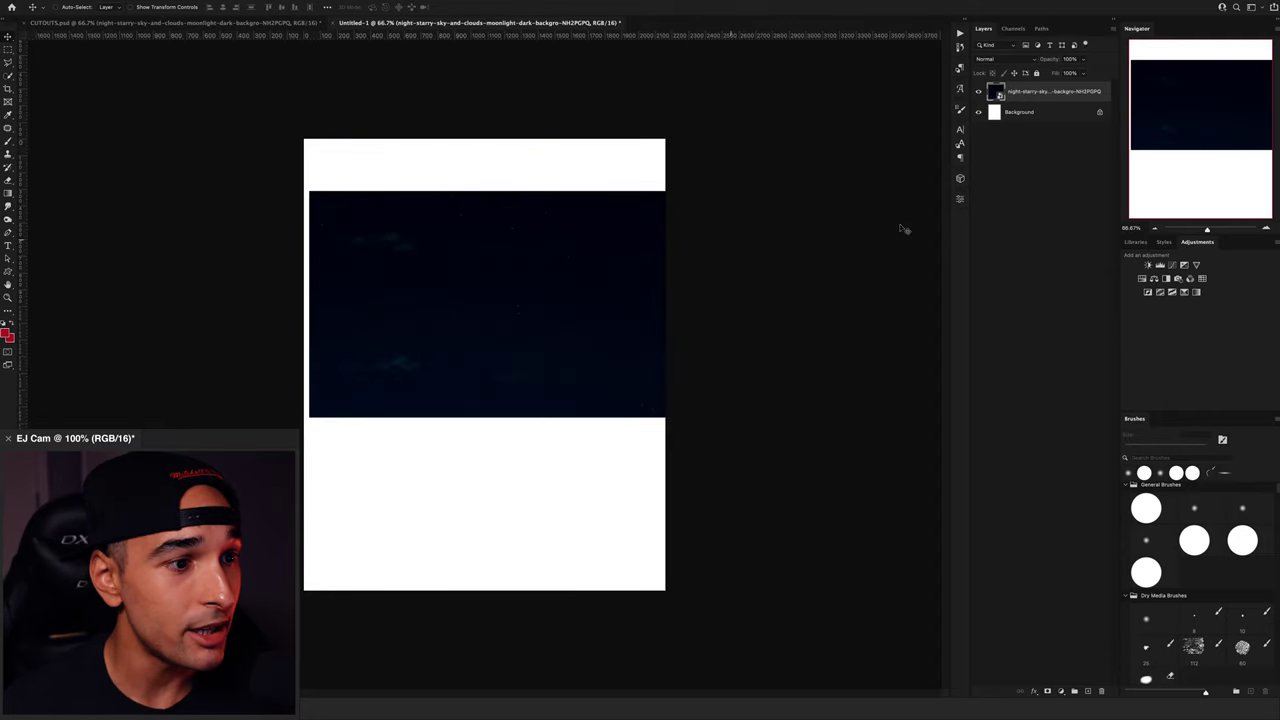
click(1155, 229)
key(ctrl+t)
mouse_move(623, 234)
mouse_down()
mouse_move(633, 228)
mouse_move(620, 237)
mouse_up()
drag(560, 309, 562, 274)
key(Return)
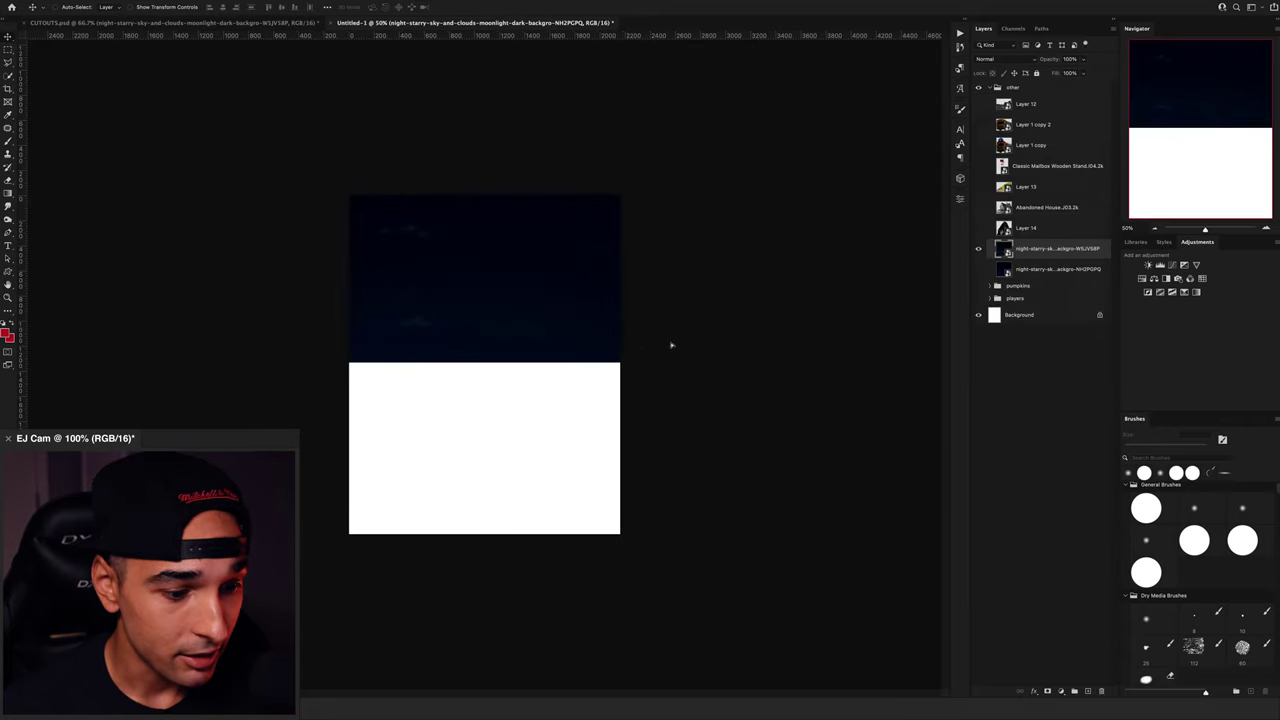
Step: Add the W5JVSBP starry-sky image with clouds to the poster above the first sky and enlarge it beyond the canvas sides
drag(672, 345, 537, 376)
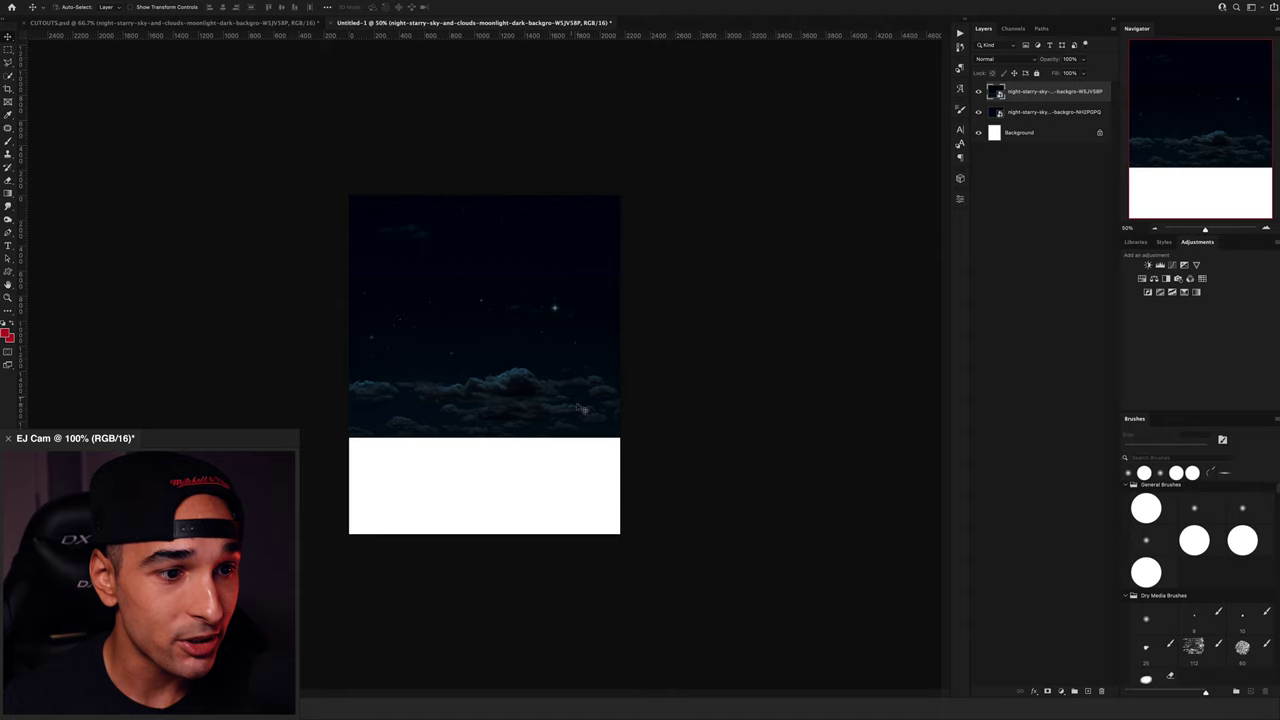
key(ctrl+t)
drag(621, 278, 676, 214)
key(Return)
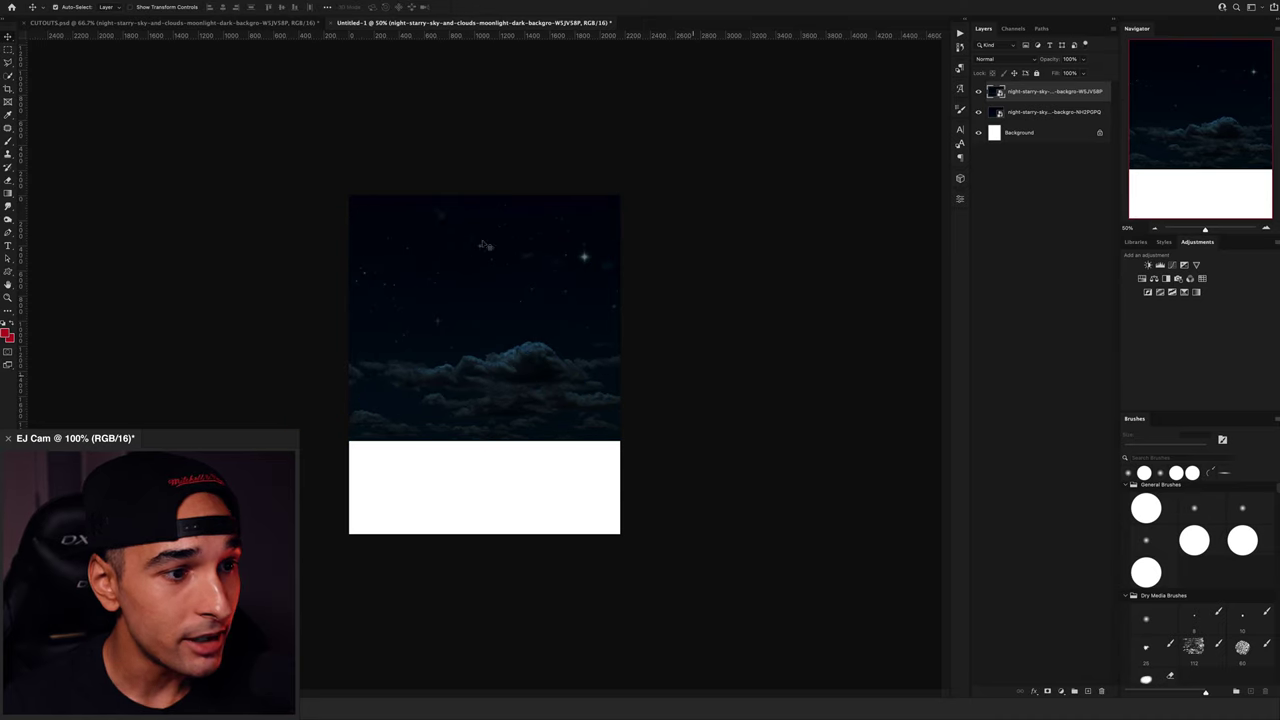
Step: Warp the cloudy sky layer by raising its corners and side edges so the clouds curve into a bowl shape
click(100, 2)
mouse_move(133, 203)
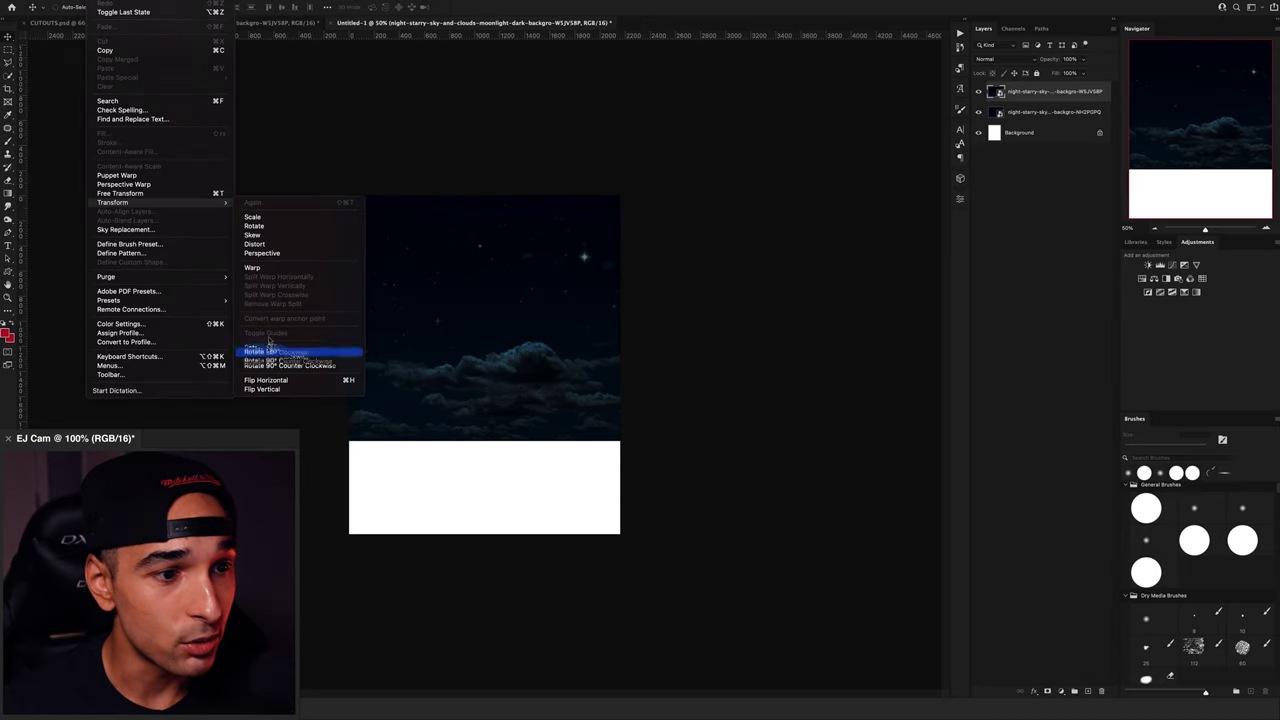
click(300, 271)
drag(678, 215, 678, 184)
drag(678, 442, 678, 378)
drag(680, 190, 675, 137)
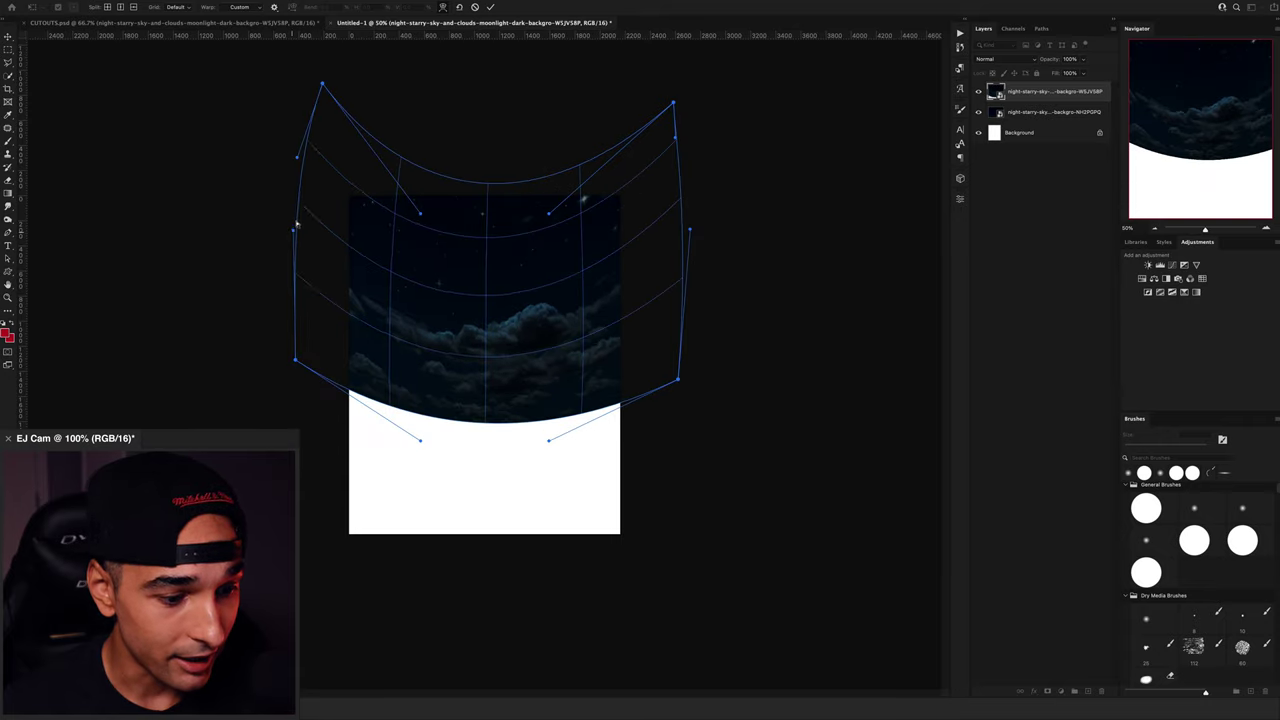
drag(297, 225, 298, 217)
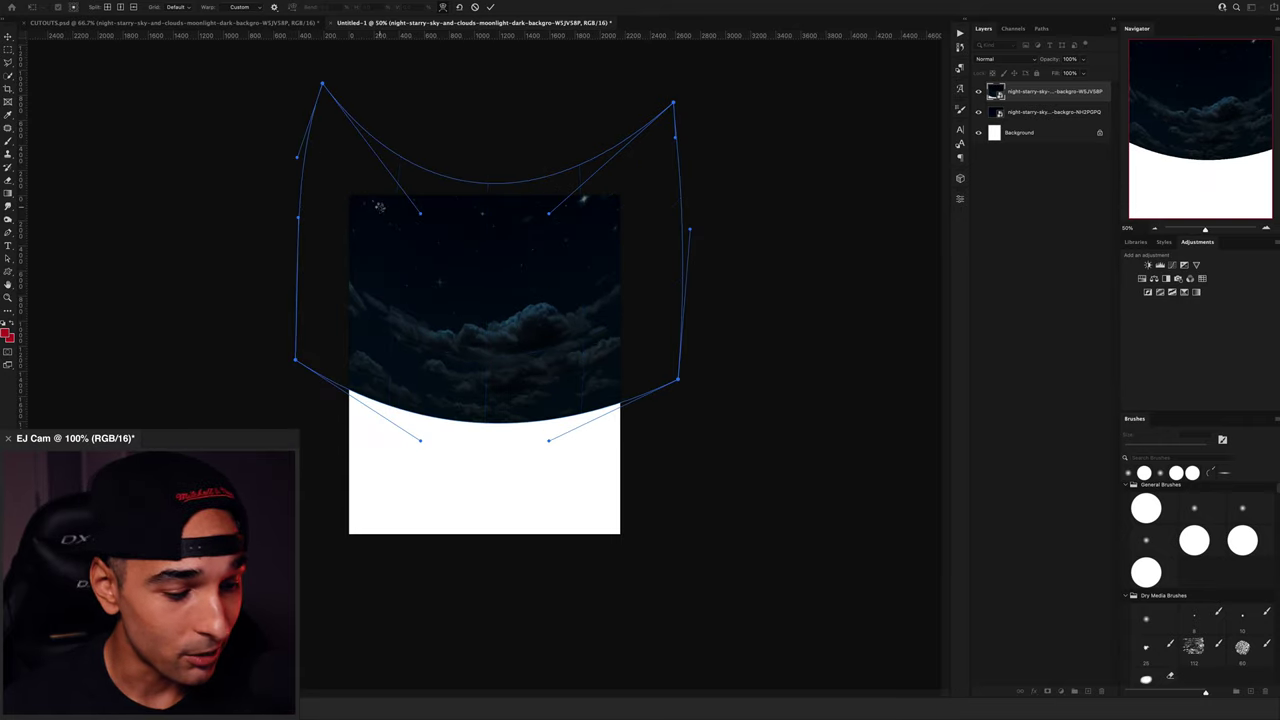
key(Return)
Step: Fade the warped sky's lower edge with a painted layer mask and set the solid colour fill beneath the skies to #001320
key(b)
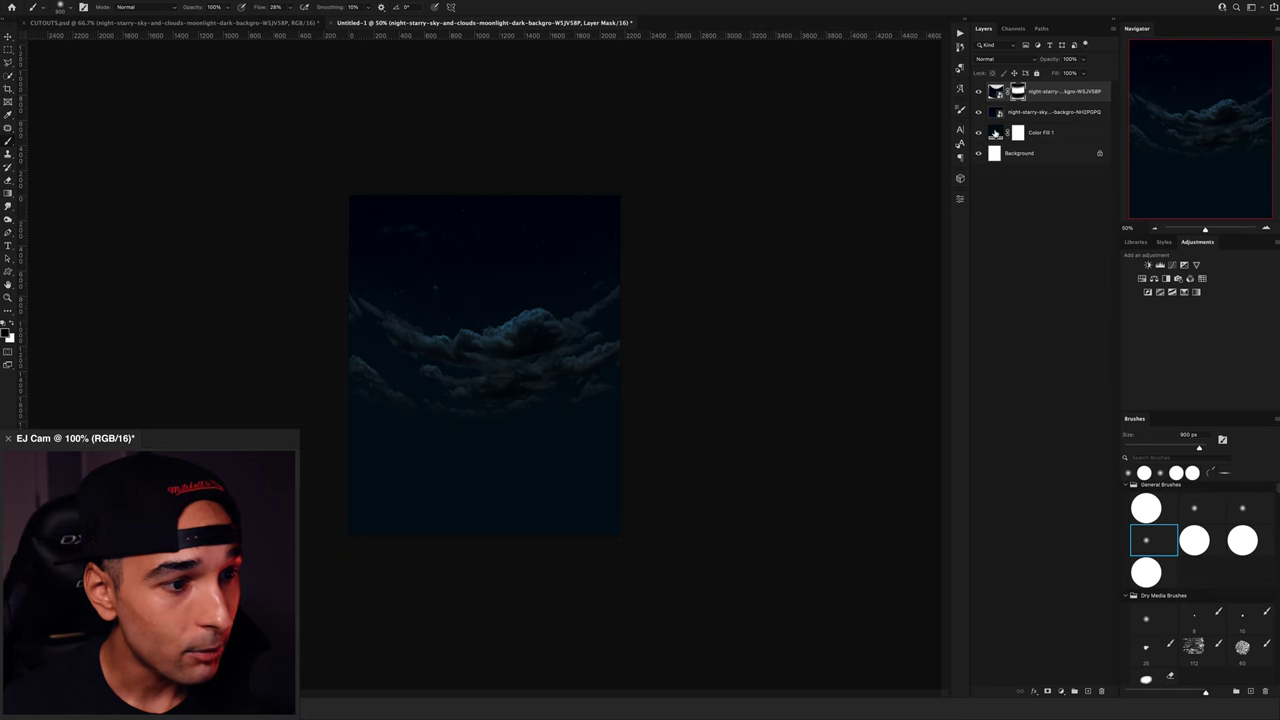
double_click(995, 133)
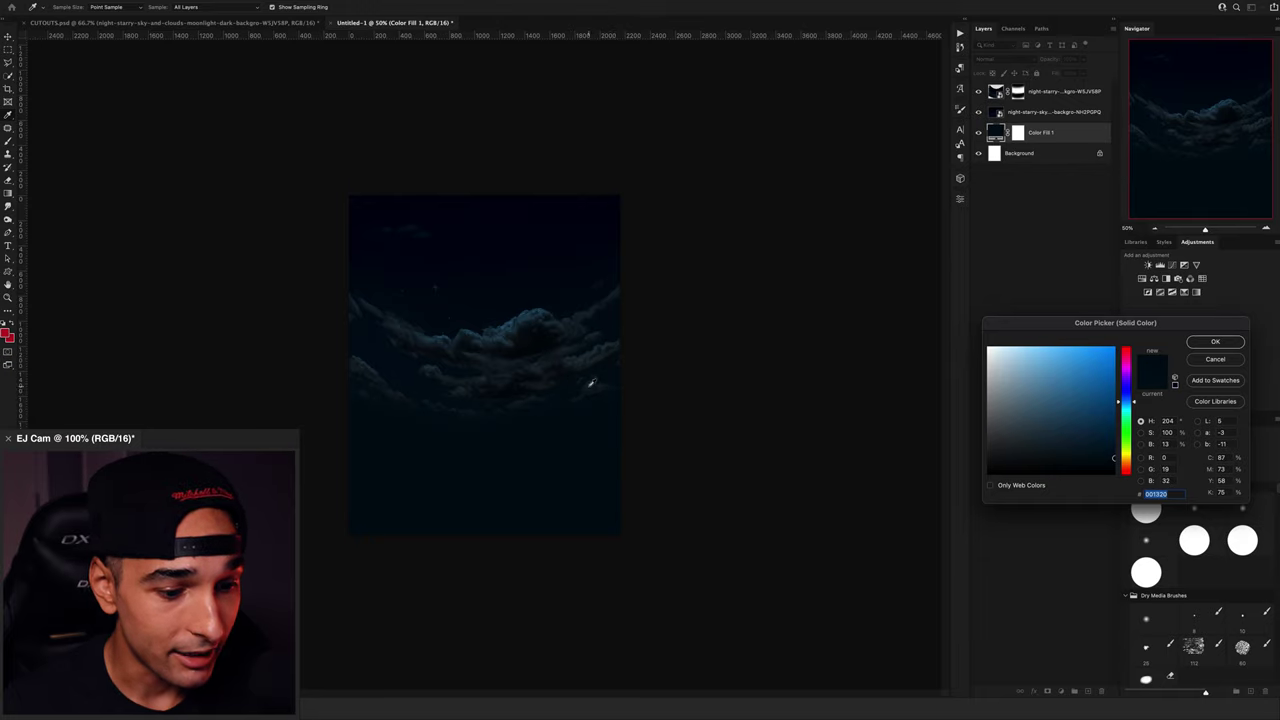
click(1209, 342)
Step: Duplicate the solid colour fill above the sky layers, delete the copy's layer mask and open its fill colour
drag(1047, 131, 1045, 126)
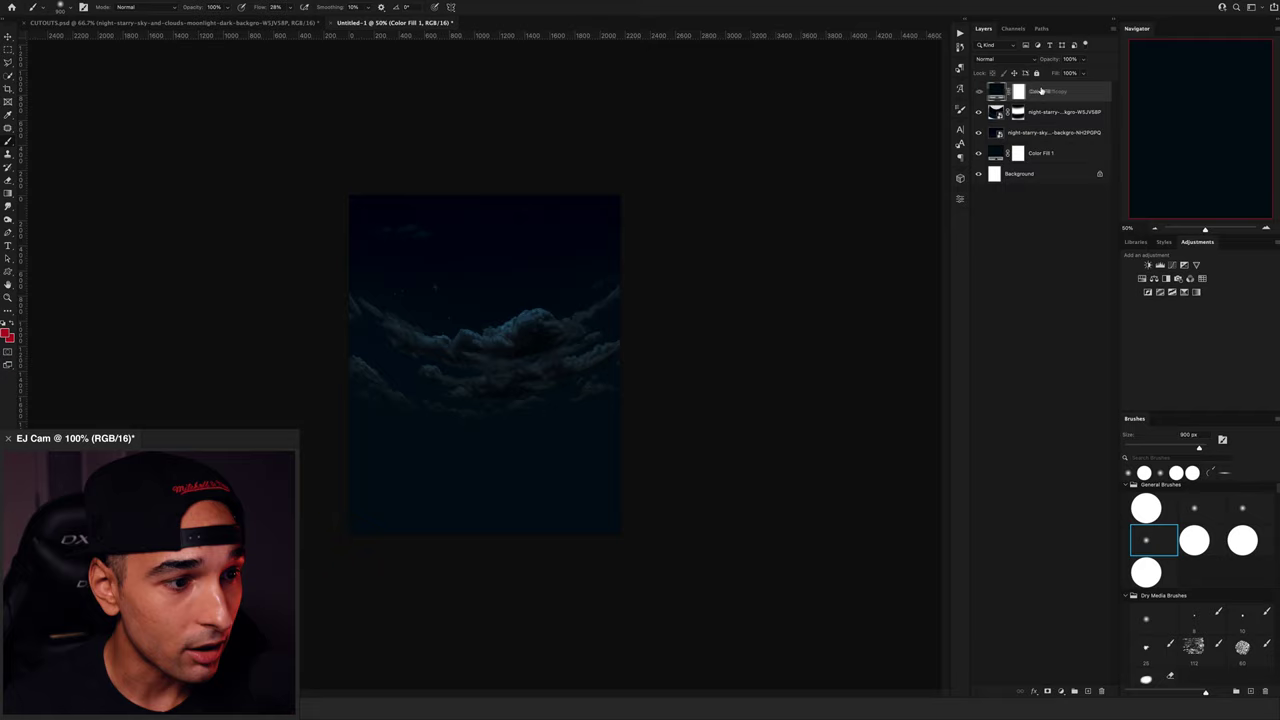
right_click(1019, 92)
click(1030, 113)
double_click(995, 91)
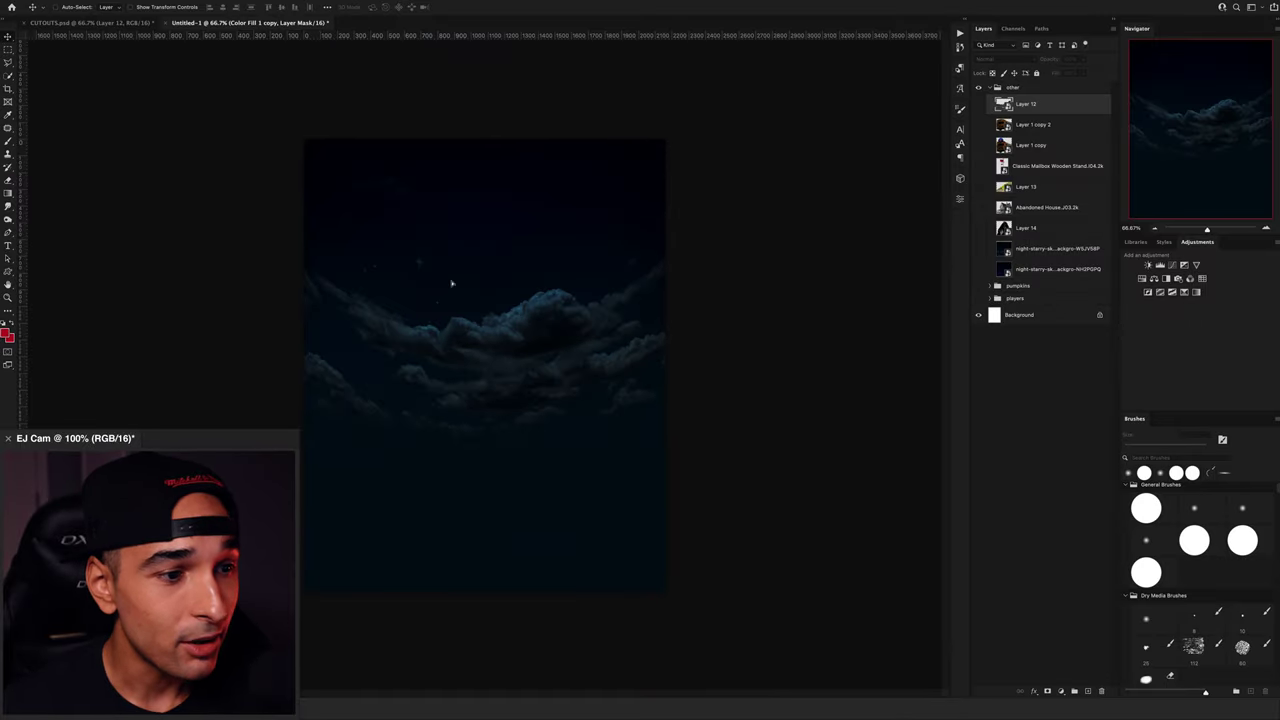
Step: Add the neighborhood street cutout to the poster and scale it to span the full canvas width below the clouds
drag(451, 283, 453, 280)
drag(549, 312, 594, 457)
key(ctrl+t)
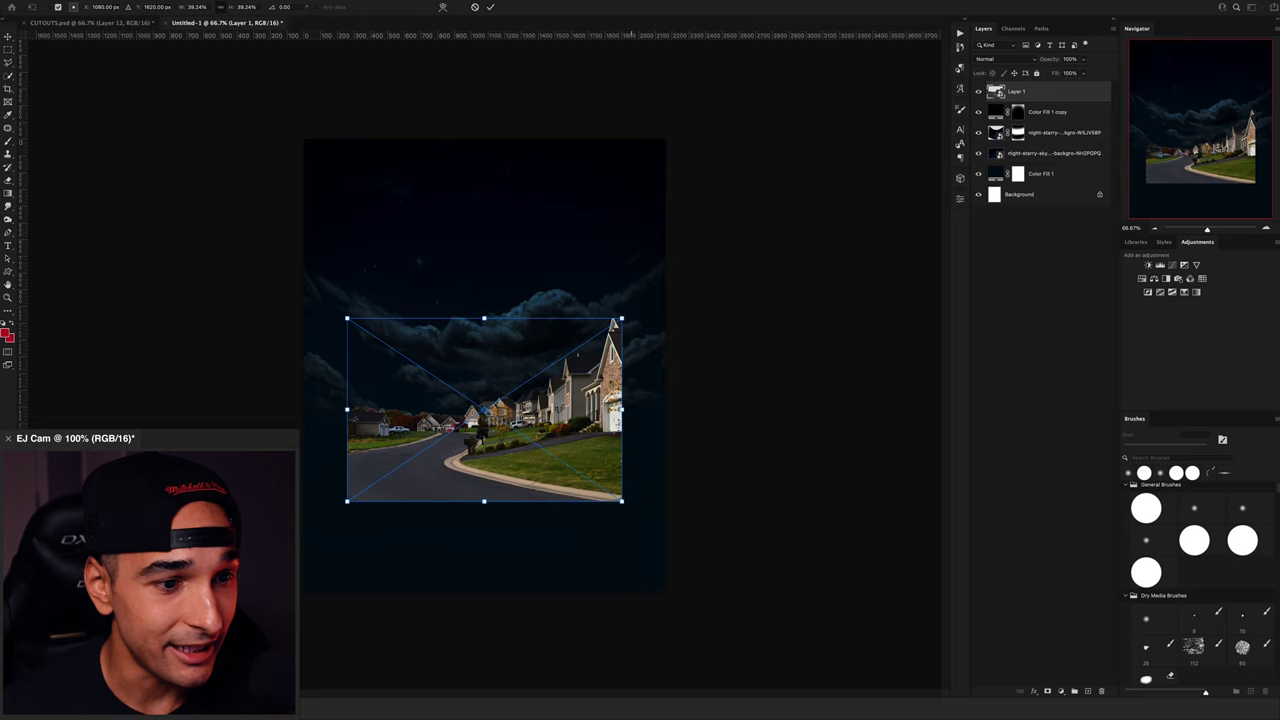
drag(633, 410, 666, 408)
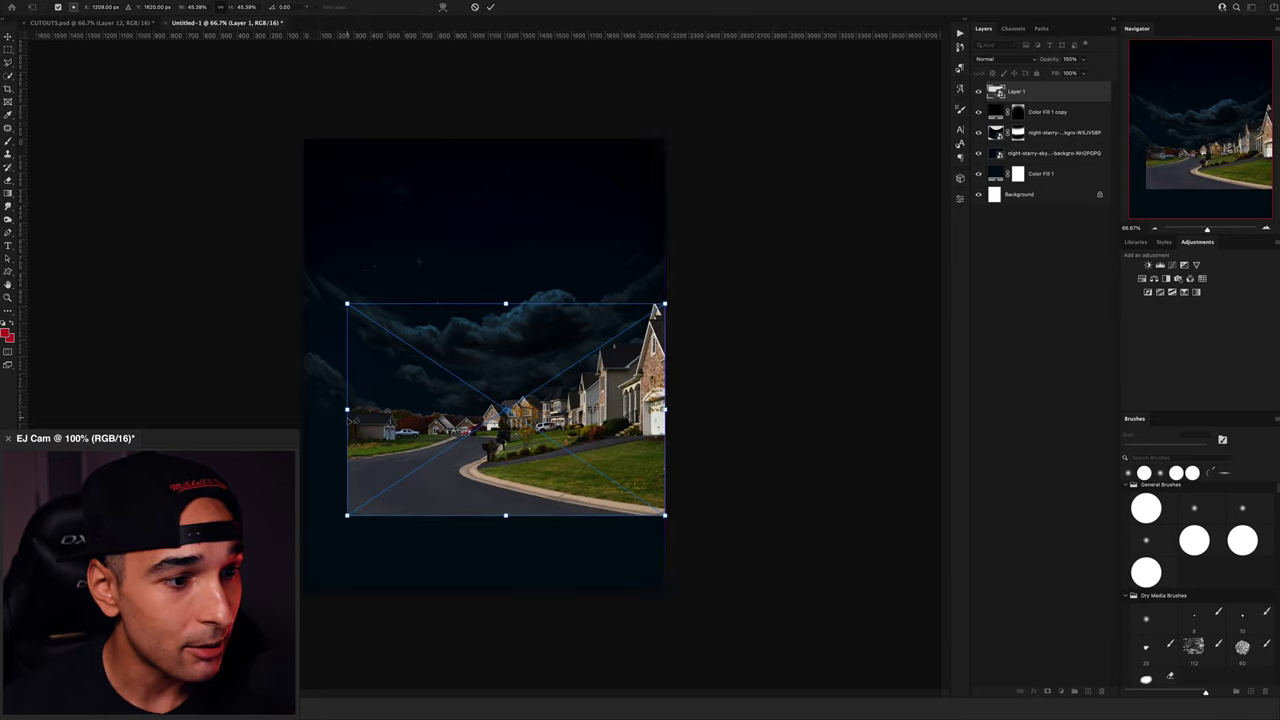
drag(345, 409, 304, 410)
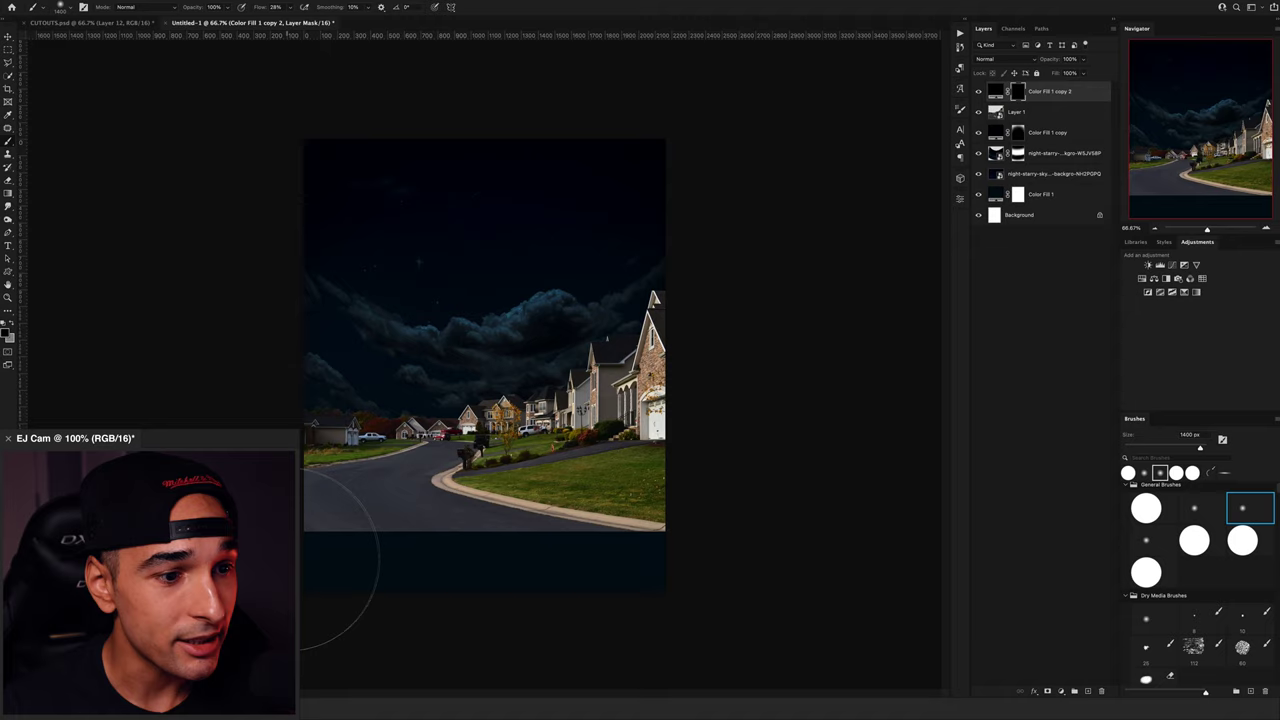
Step: Paint white with a large soft brush on the top colour fill's mask to fade the street's lower edge into darkness
key(x)
mouse_move(287, 560)
mouse_down()
mouse_move(665, 606)
mouse_move(419, 602)
mouse_move(756, 604)
mouse_move(558, 600)
mouse_up()
key(bracketleft)
key(bracketleft)
key(bracketleft)
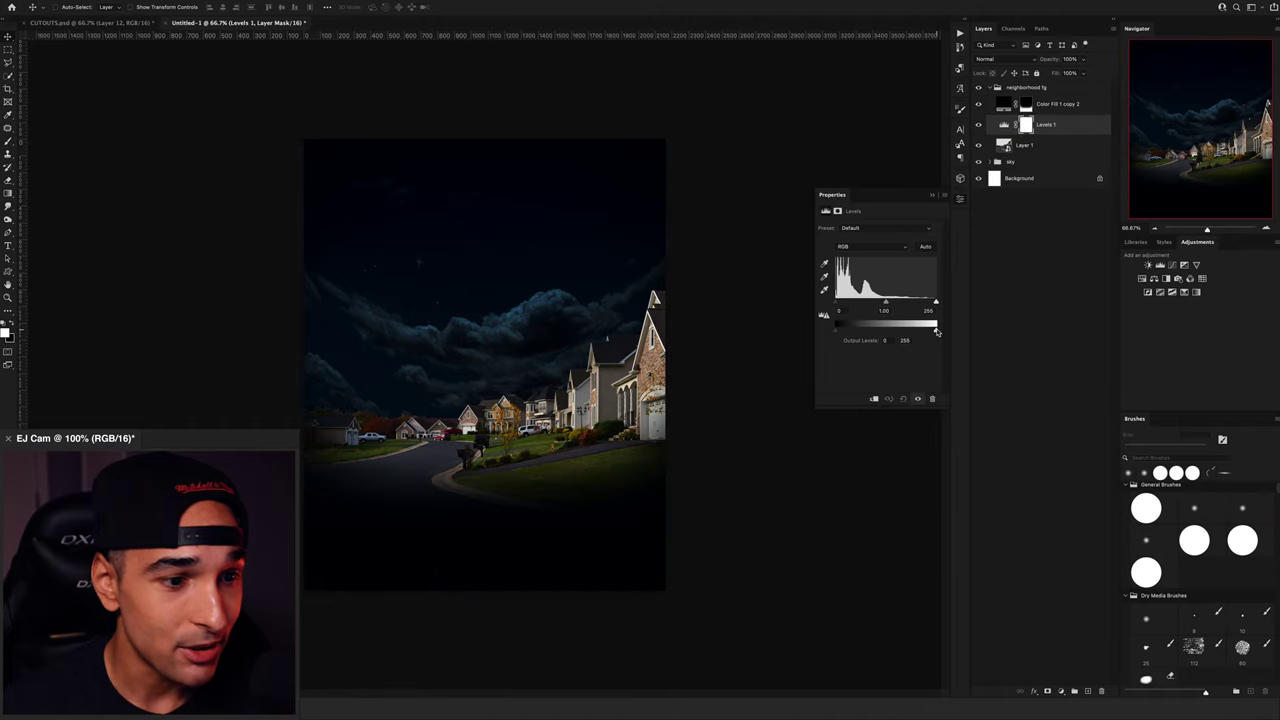
Step: Darken the street with a Levels adjustment using a white output level of 103, clipped to the street layer
drag(936, 332, 877, 332)
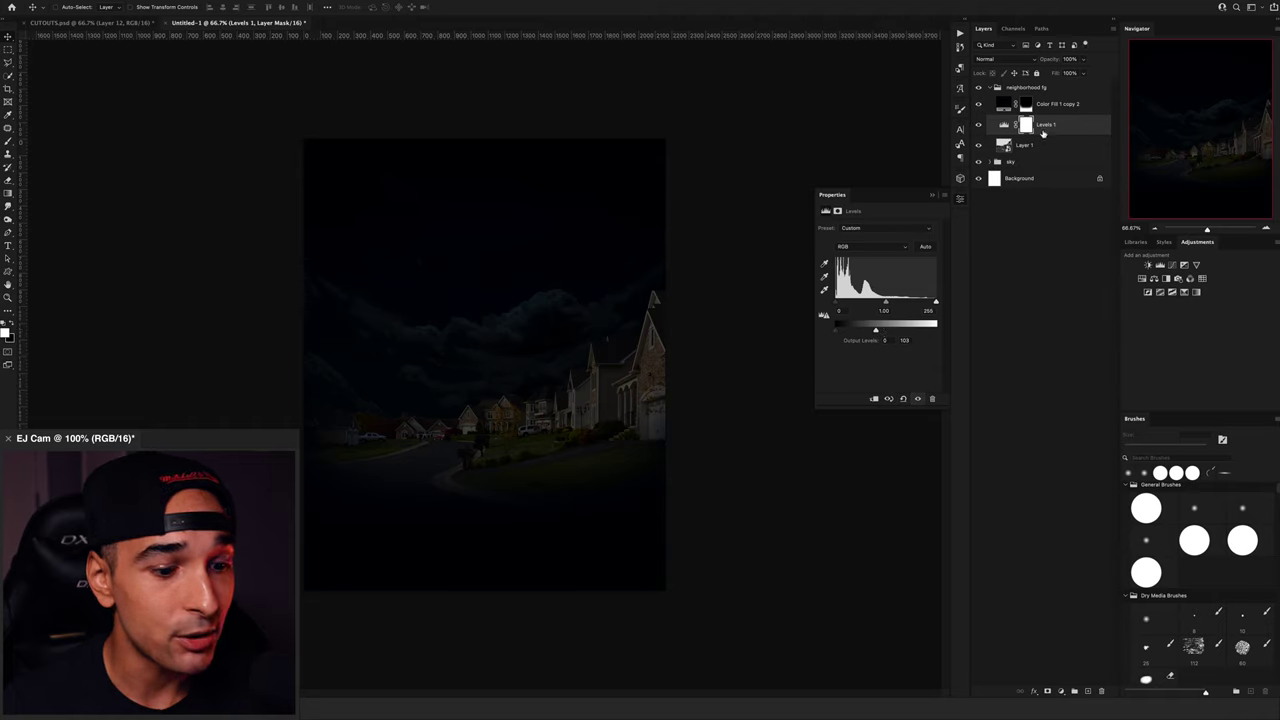
alt+click(1043, 134)
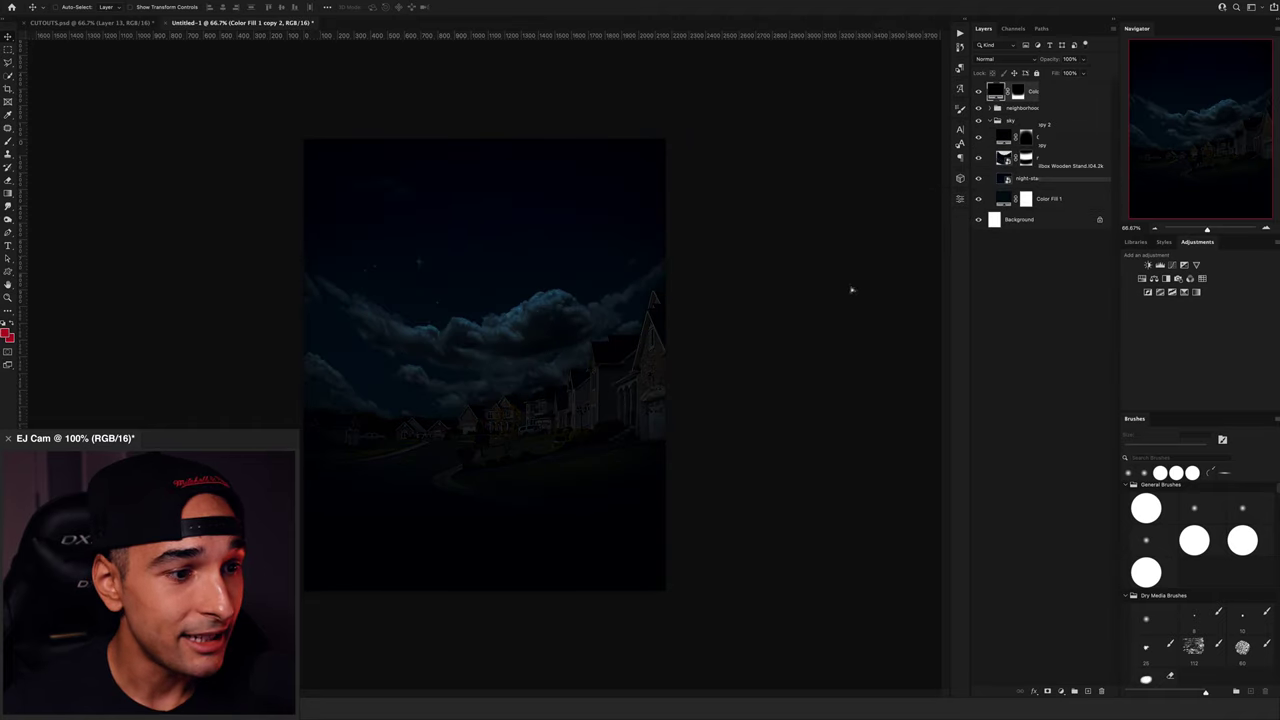
Step: Paste the green hill cutout into the poster and place its layer between the neighborhood fg and sky groups
key(ctrl+v)
click(990, 142)
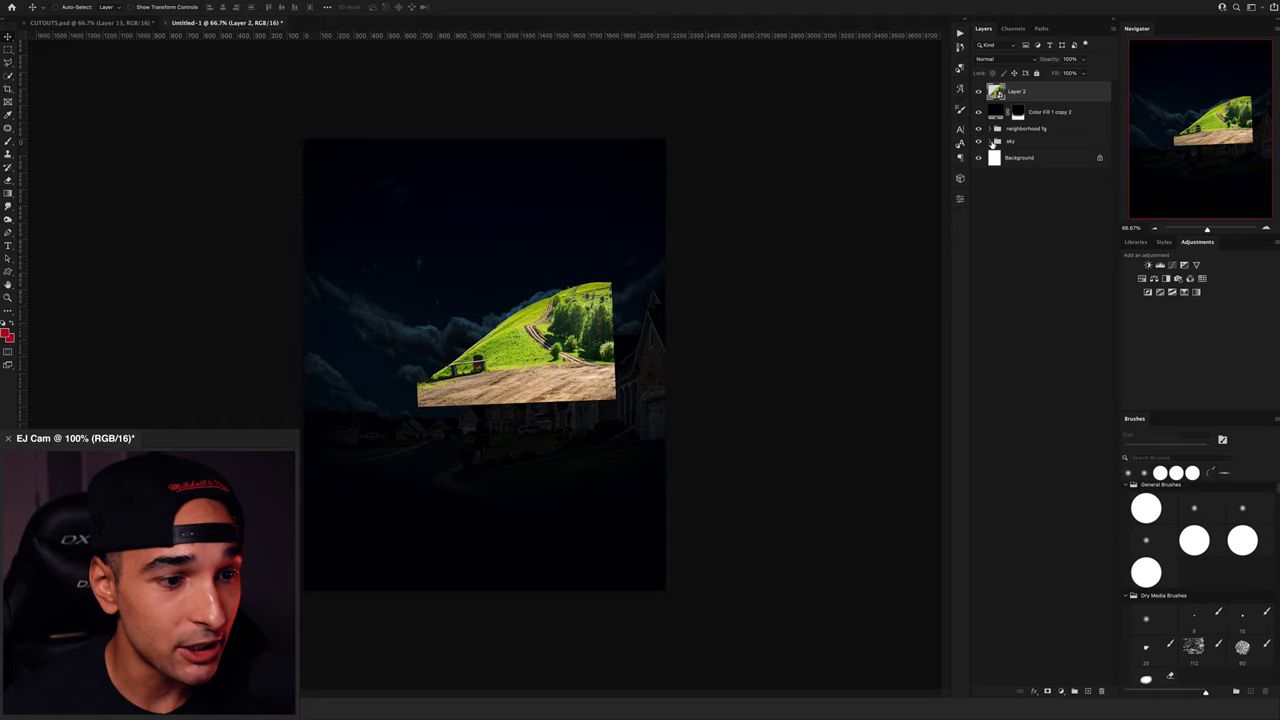
click(990, 142)
click(990, 142)
drag(1027, 98, 1024, 134)
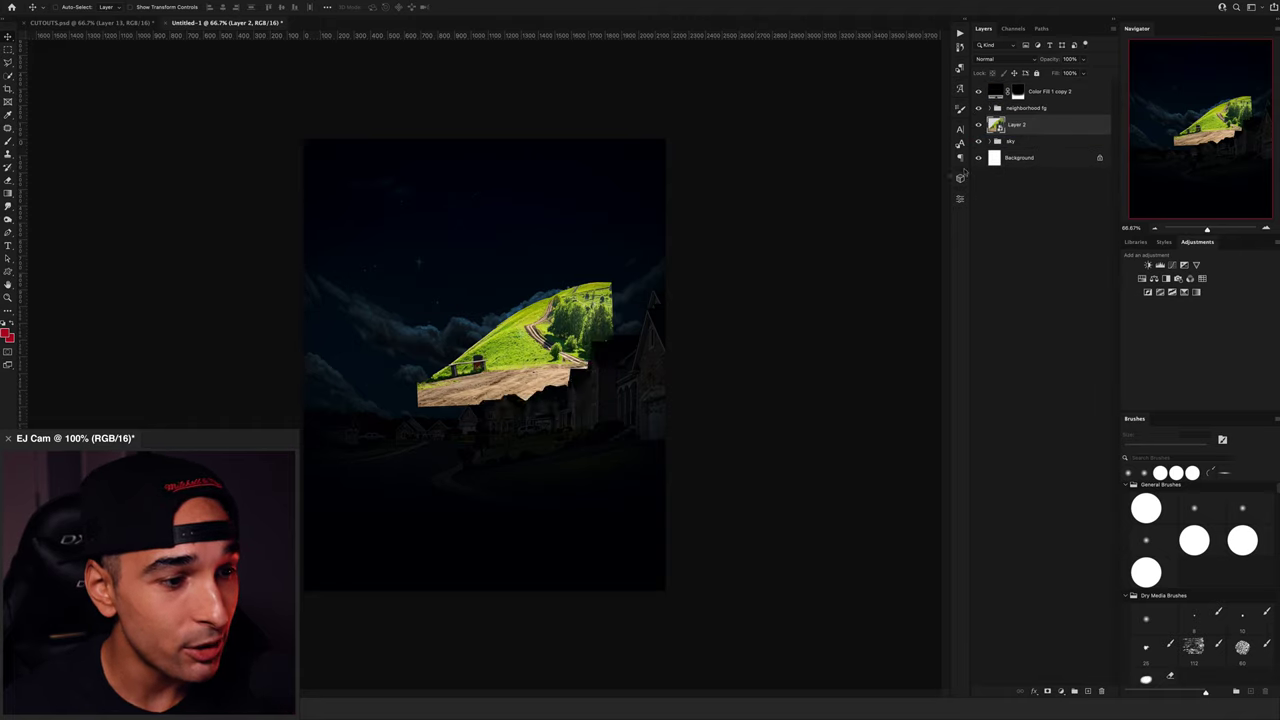
Step: Enlarge, slightly rotate and position the green hill so it rises behind the row of houses
drag(623, 336, 593, 370)
key(super+t)
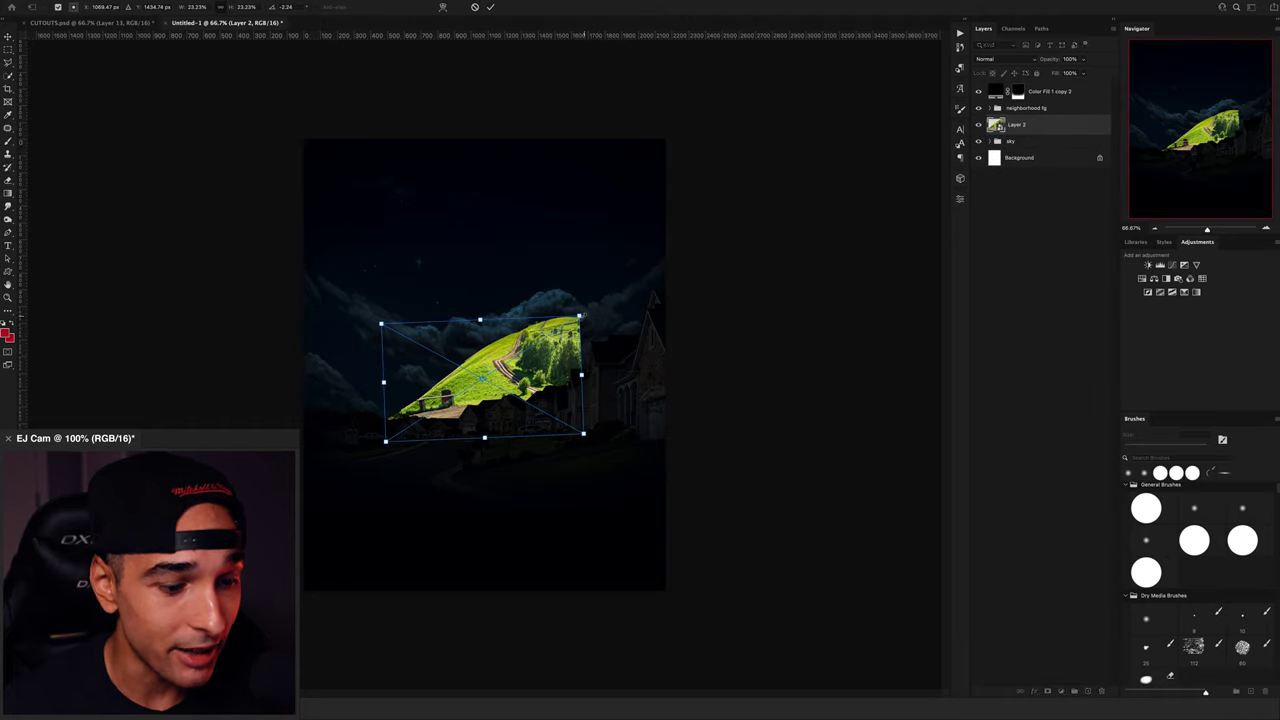
drag(583, 314, 609, 298)
drag(640, 255, 647, 266)
drag(573, 330, 626, 346)
key(Return)
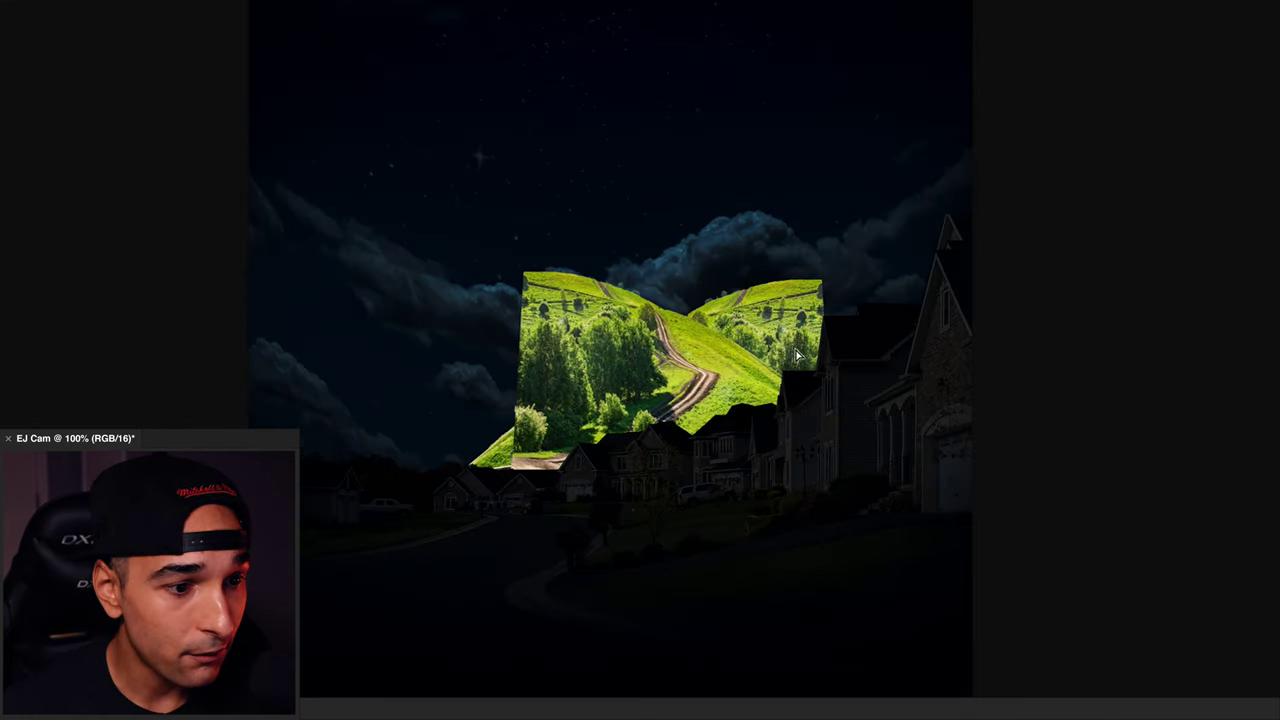
Step: Align the mirrored hill copy with the original's right end and blend the seam using a soft black brush on a layer mask
drag(648, 339, 913, 349)
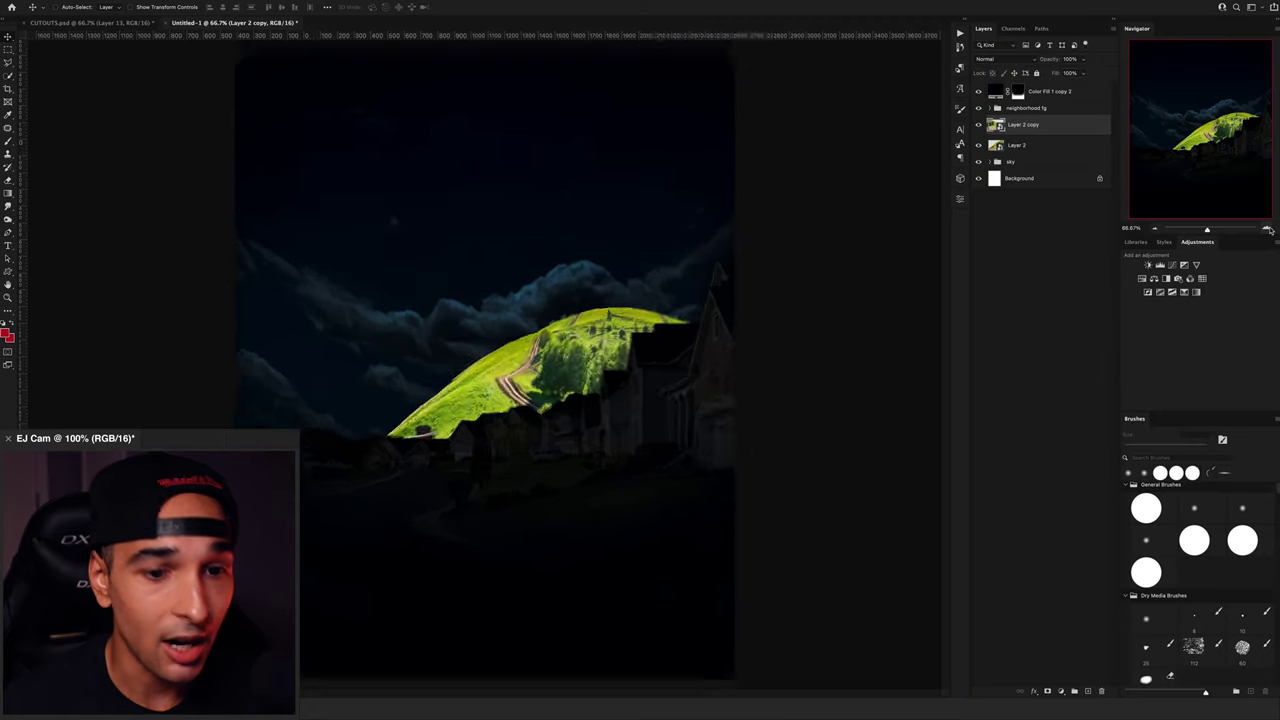
key(super+plus)
key(super+plus)
drag(680, 350, 490, 385)
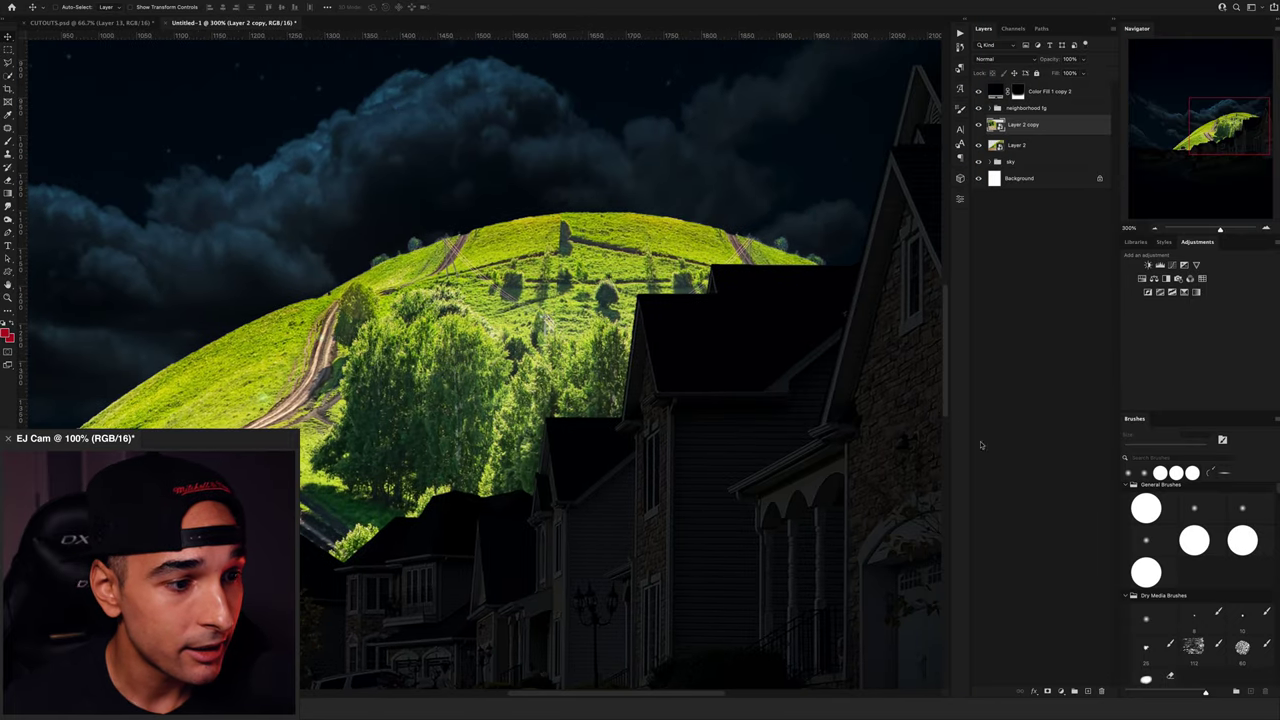
click(1047, 691)
click(1242, 508)
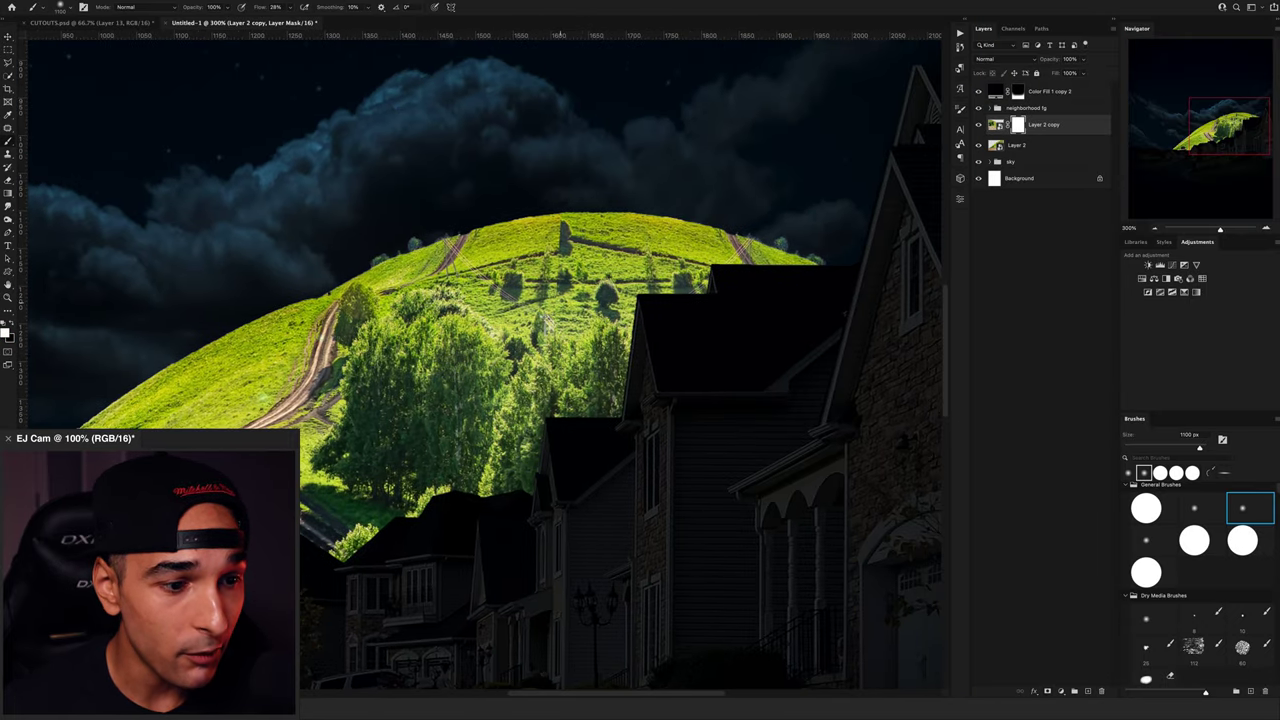
click(1168, 448)
key(x)
drag(566, 227, 570, 250)
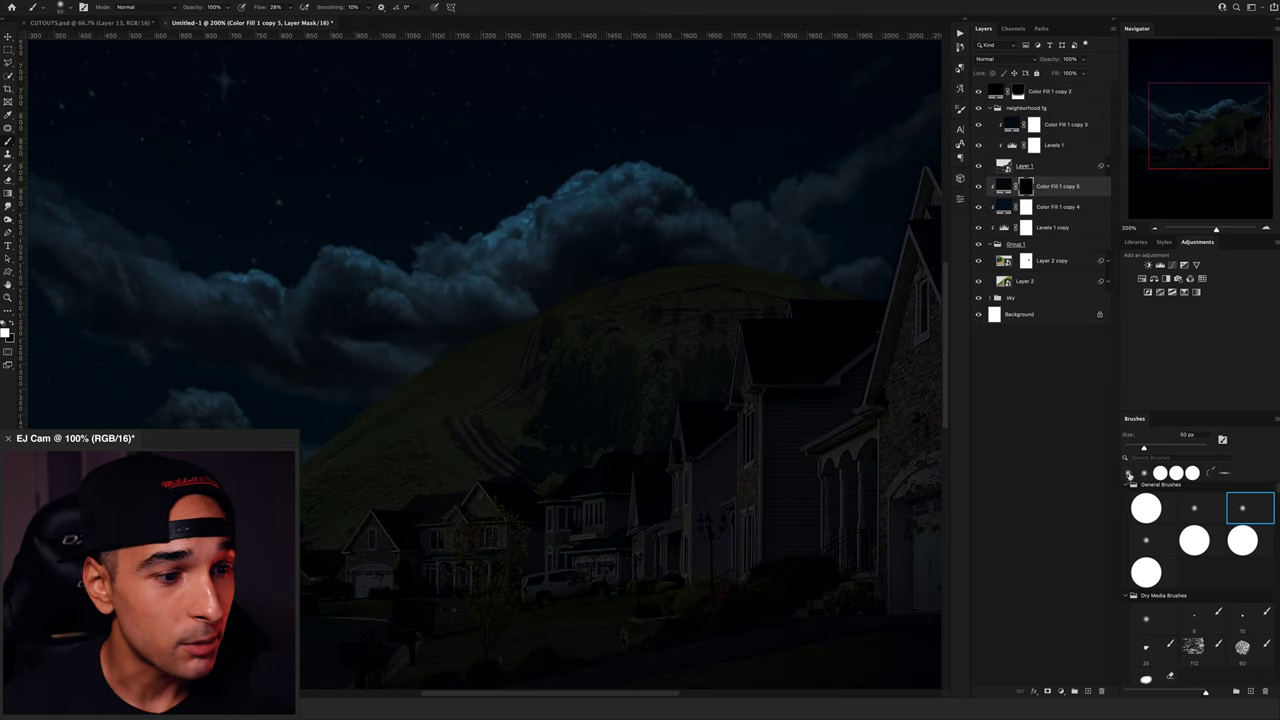
Step: Paint the mask of Color Fill 1 copy 5 over the hill's lower slope with a soft round brush enlarged to 500 px
click(1143, 473)
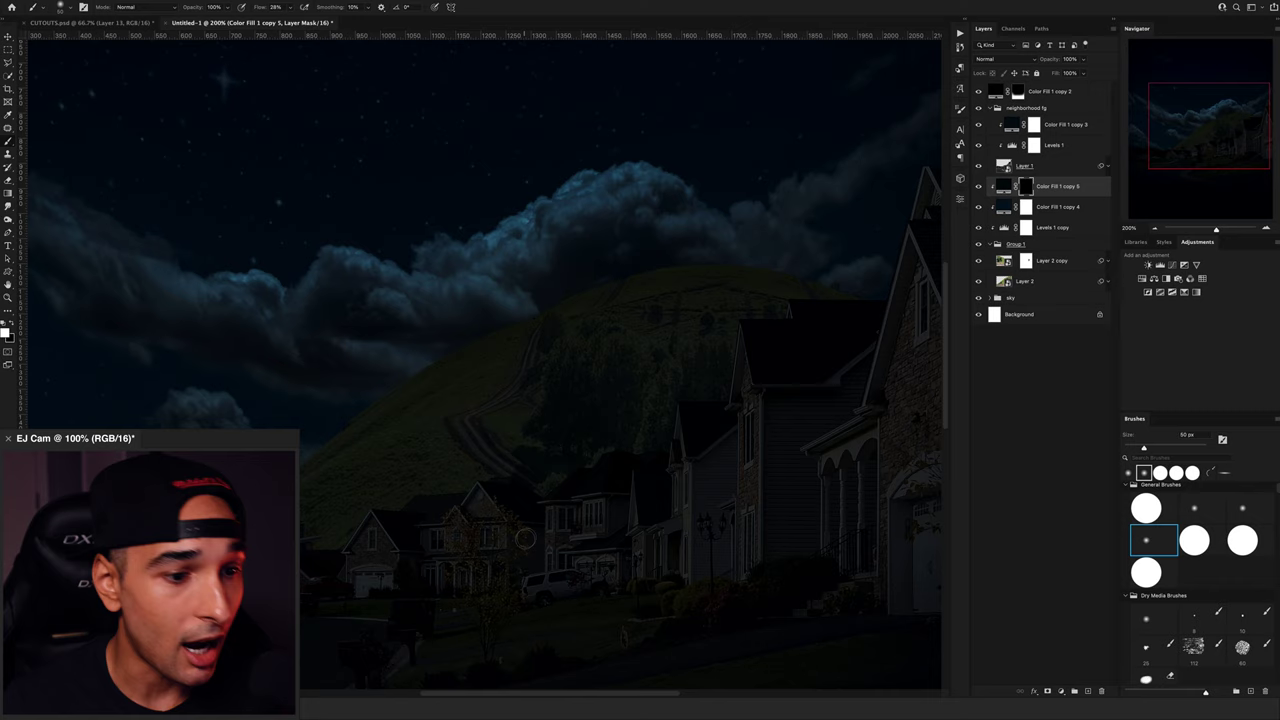
key(bracketright)
key(bracketright)
key(bracketright)
key(bracketright)
key(bracketright)
key(bracketright)
key(bracketright)
key(bracketright)
key(bracketright)
key(bracketright)
key(bracketright)
key(bracketright)
key(bracketright)
key(bracketright)
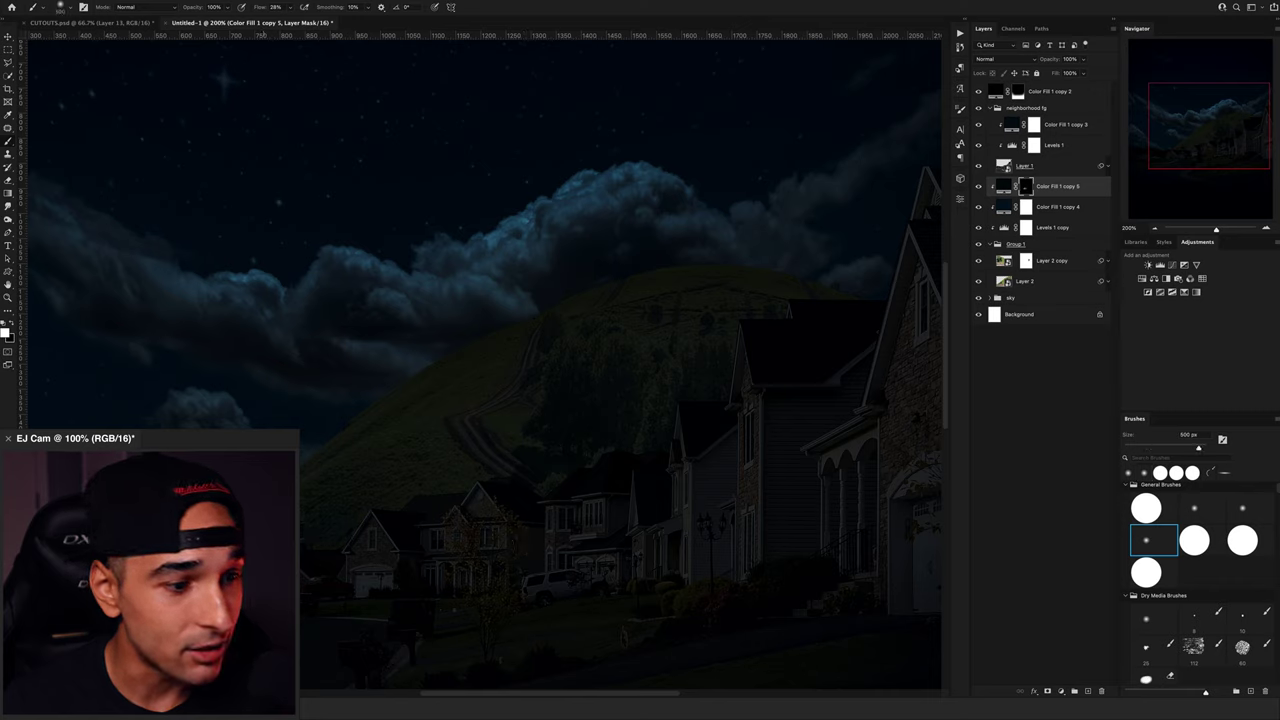
drag(380, 585, 470, 565)
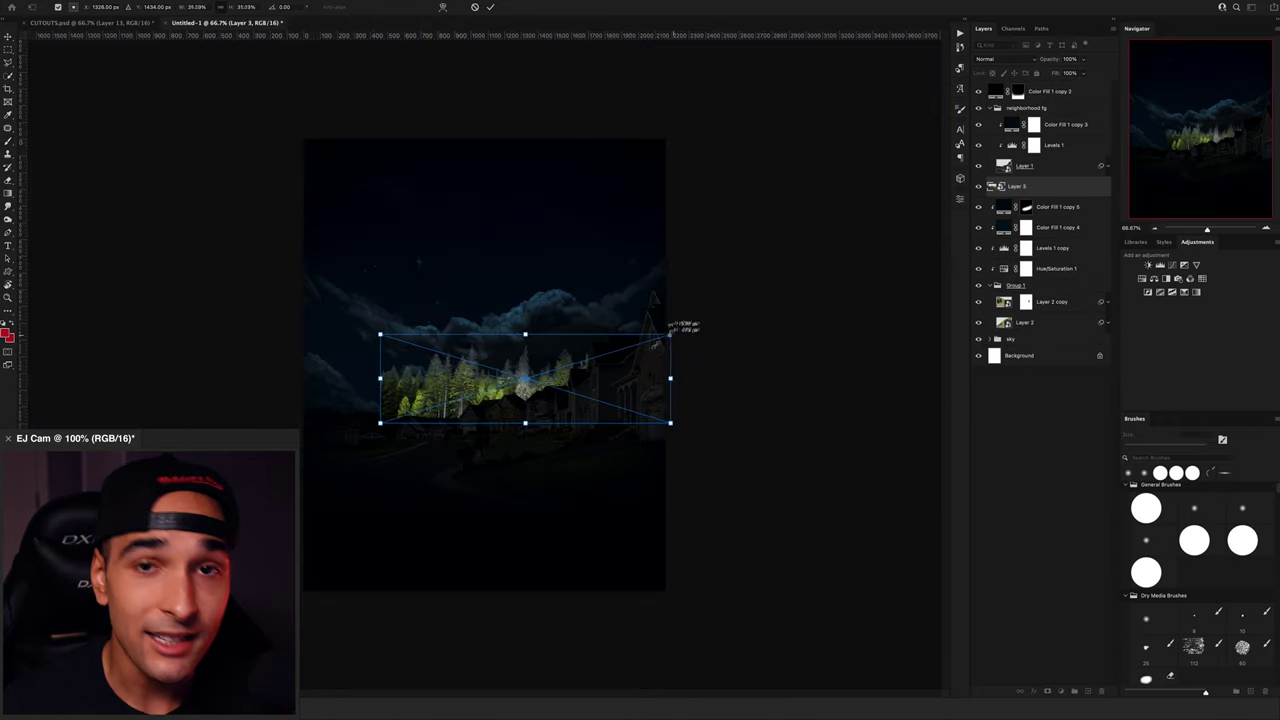
Step: Scale down the pine tree line on Layer 3 and position it behind the distant houses, reaching the canvas's left edge
drag(670, 333, 631, 346)
drag(582, 381, 505, 405)
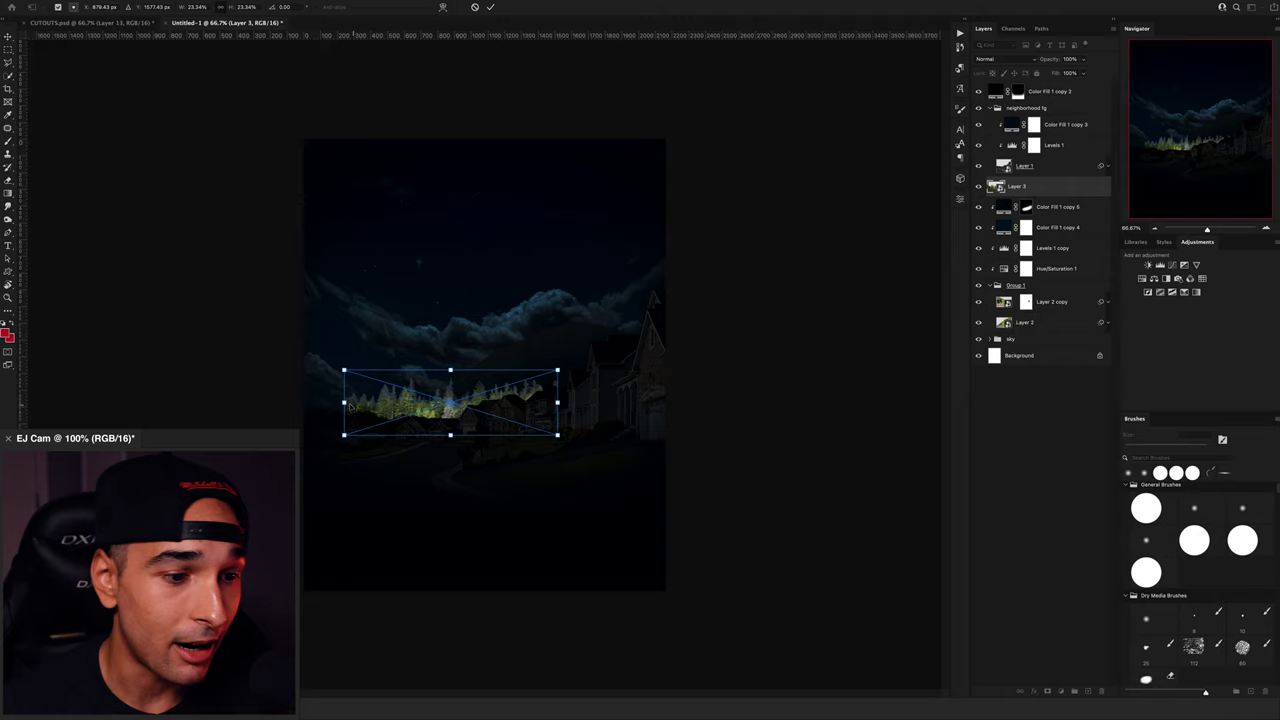
drag(342, 402, 303, 406)
drag(557, 398, 549, 406)
key(Return)
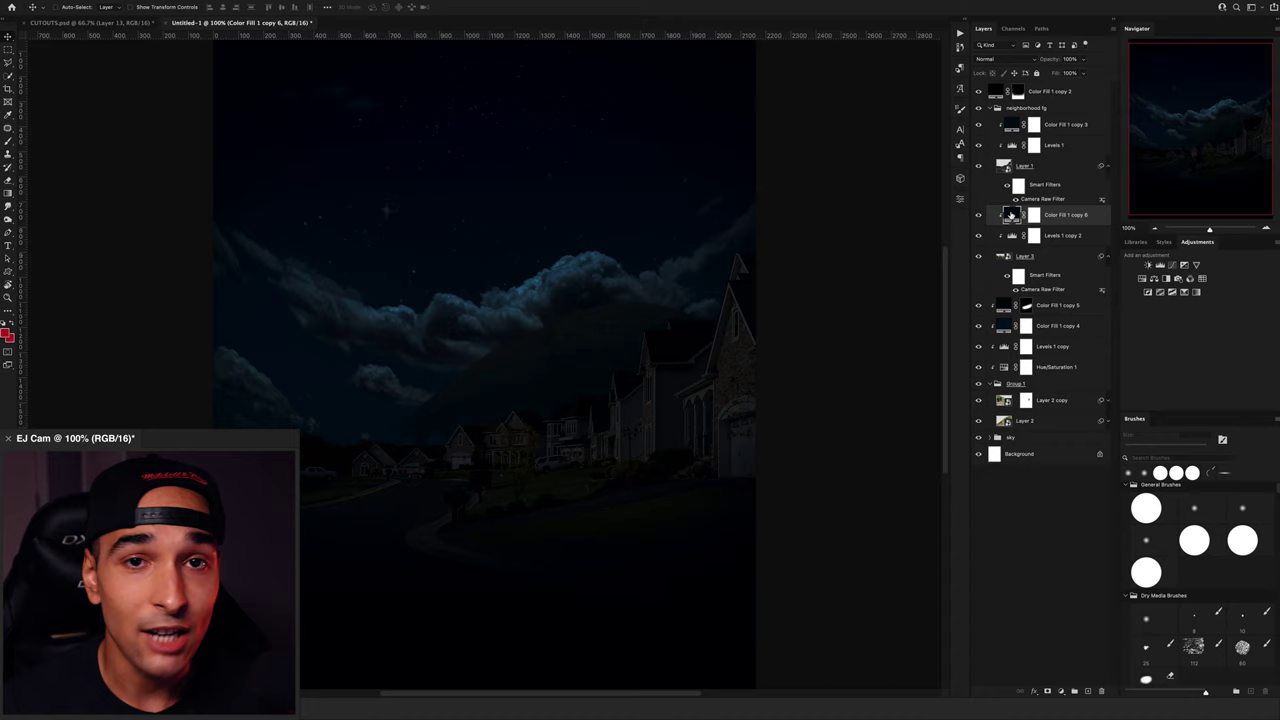
Step: Set the colour fill clipped to the tree line to #020406
double_click(1011, 215)
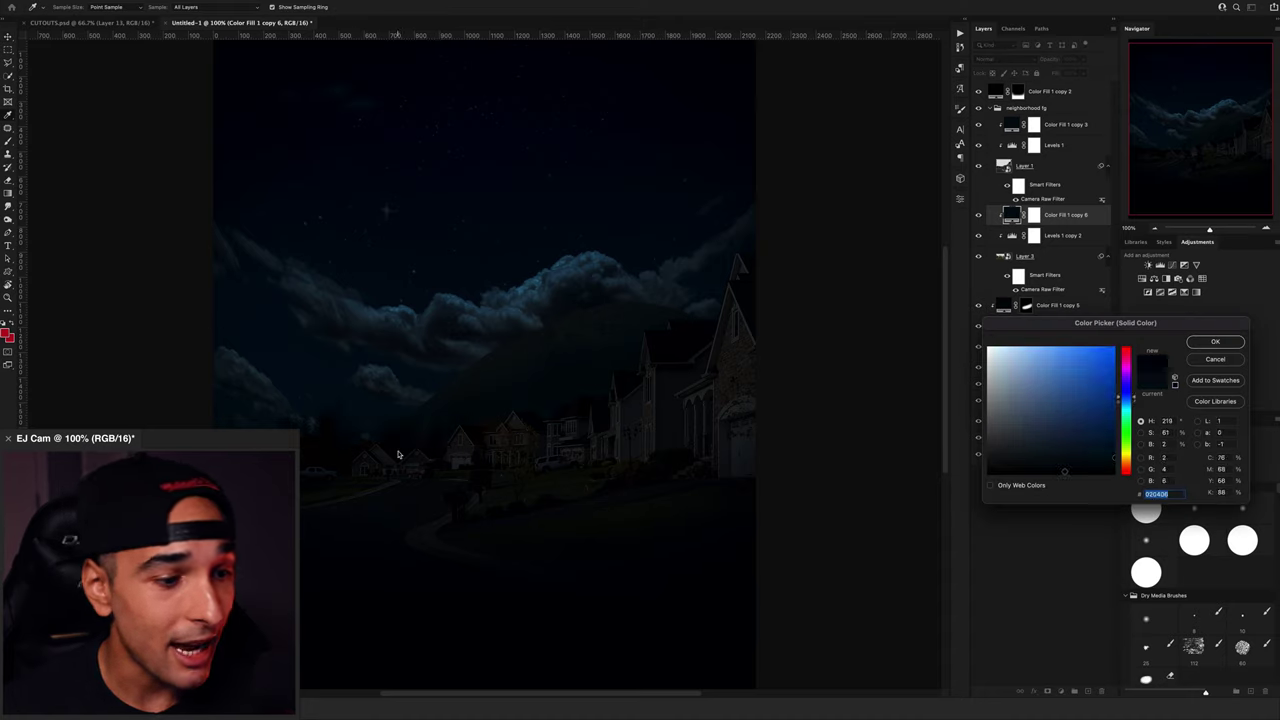
key(Return)
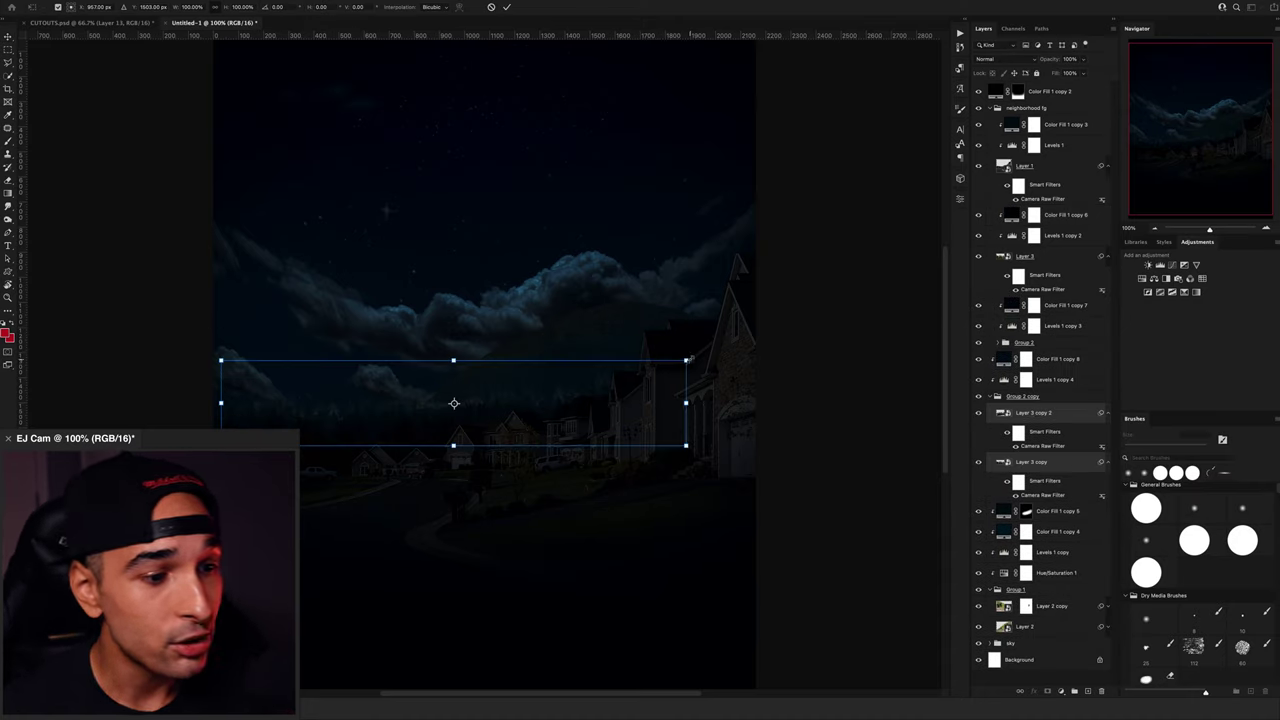
Step: Scale down the duplicated tree layers in Group 2 copy and open the colour of their clipped fill, Color Fill 1 copy 8
drag(686, 357, 650, 367)
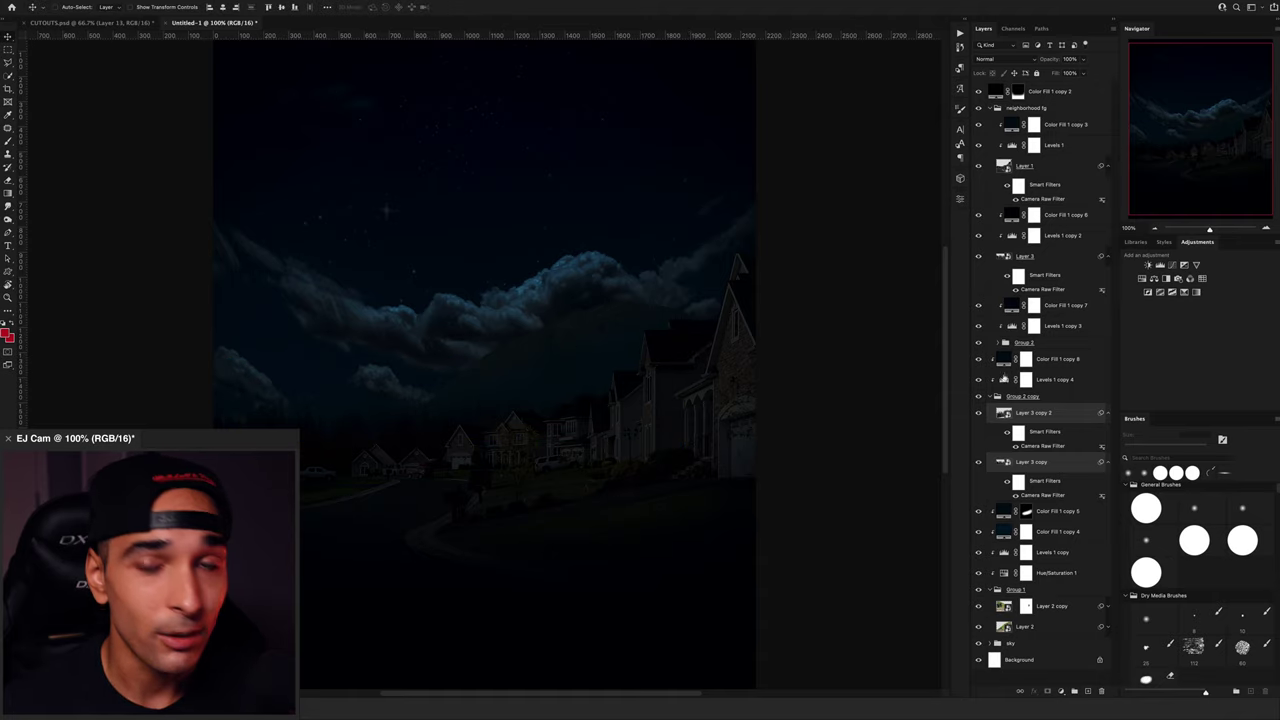
double_click(1004, 359)
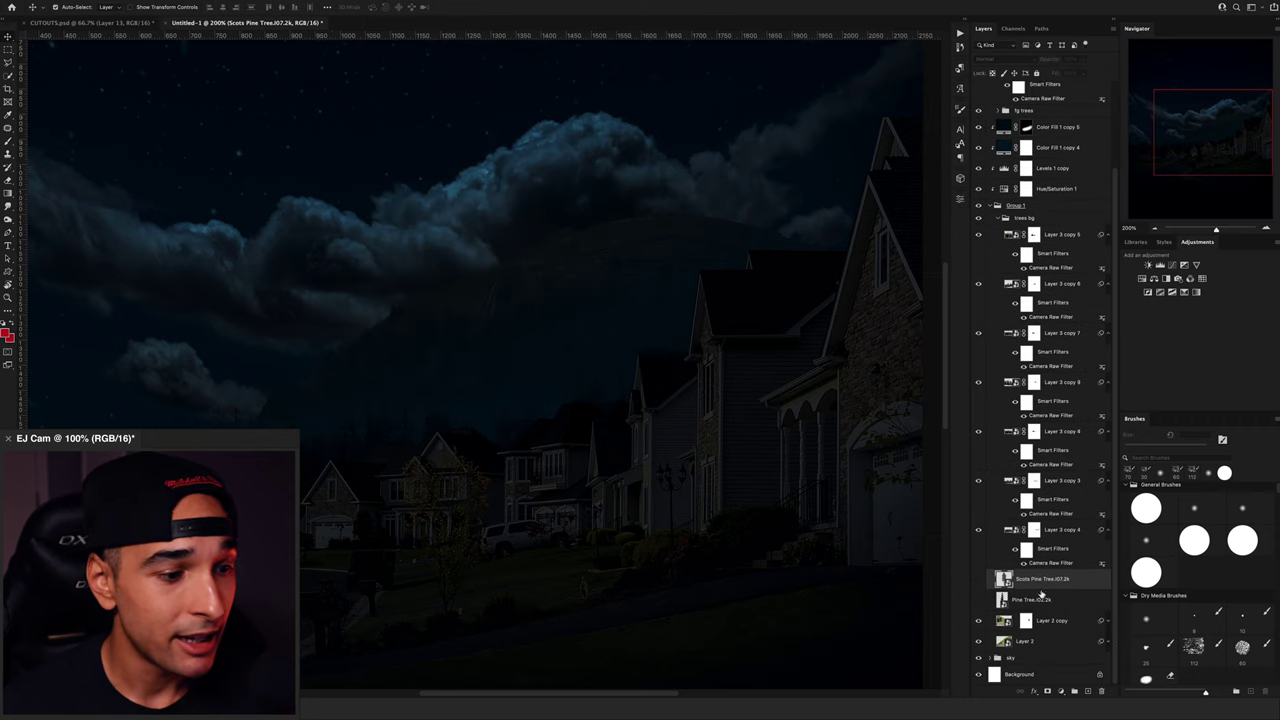
Step: Show the Scots Pine Tree layer and start a free transform on it
click(979, 578)
key(ctrl+t)
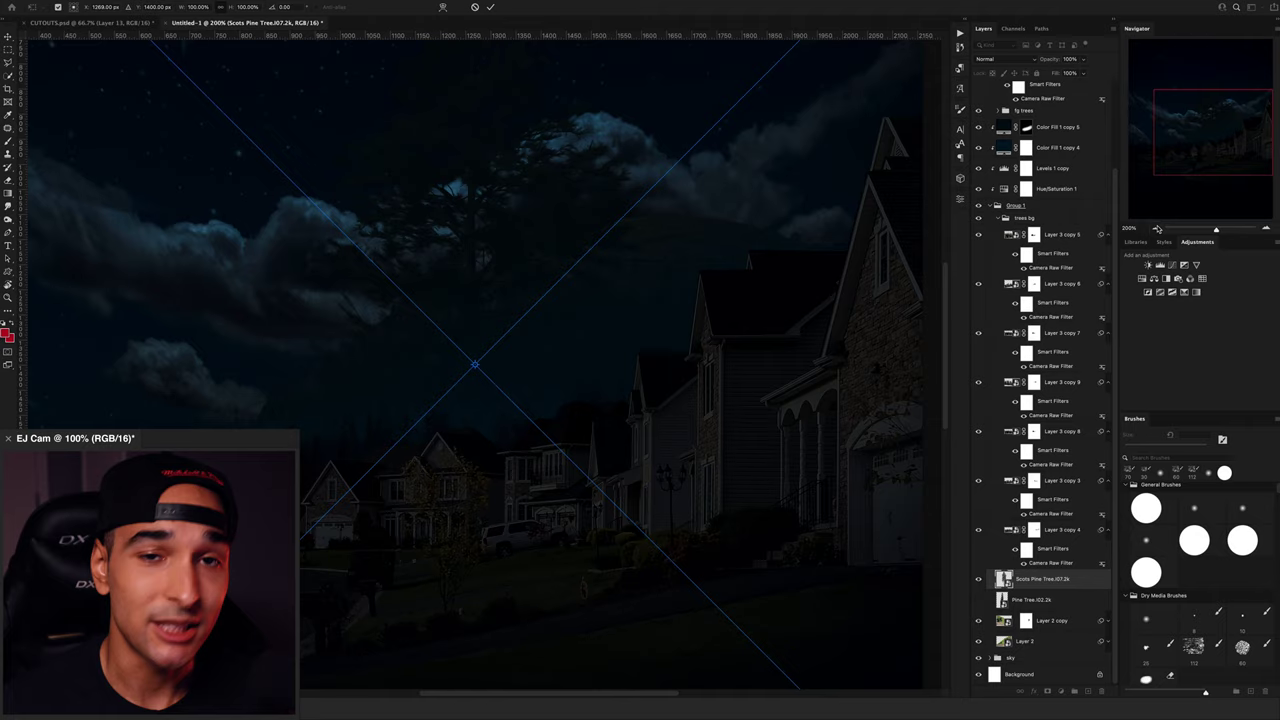
key(ctrl+minus)
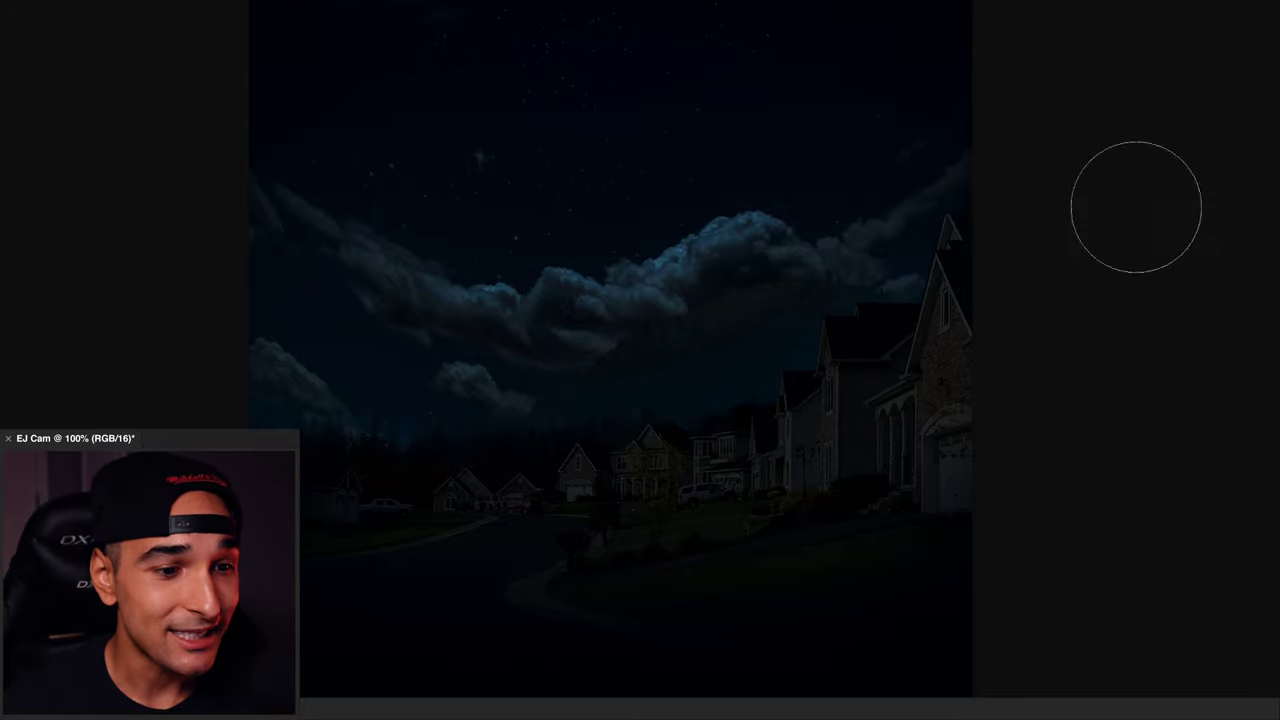
Step: Enlarge the round brush by three increments for painting on the night scene
key(bracketright)
key(bracketright)
key(bracketright)
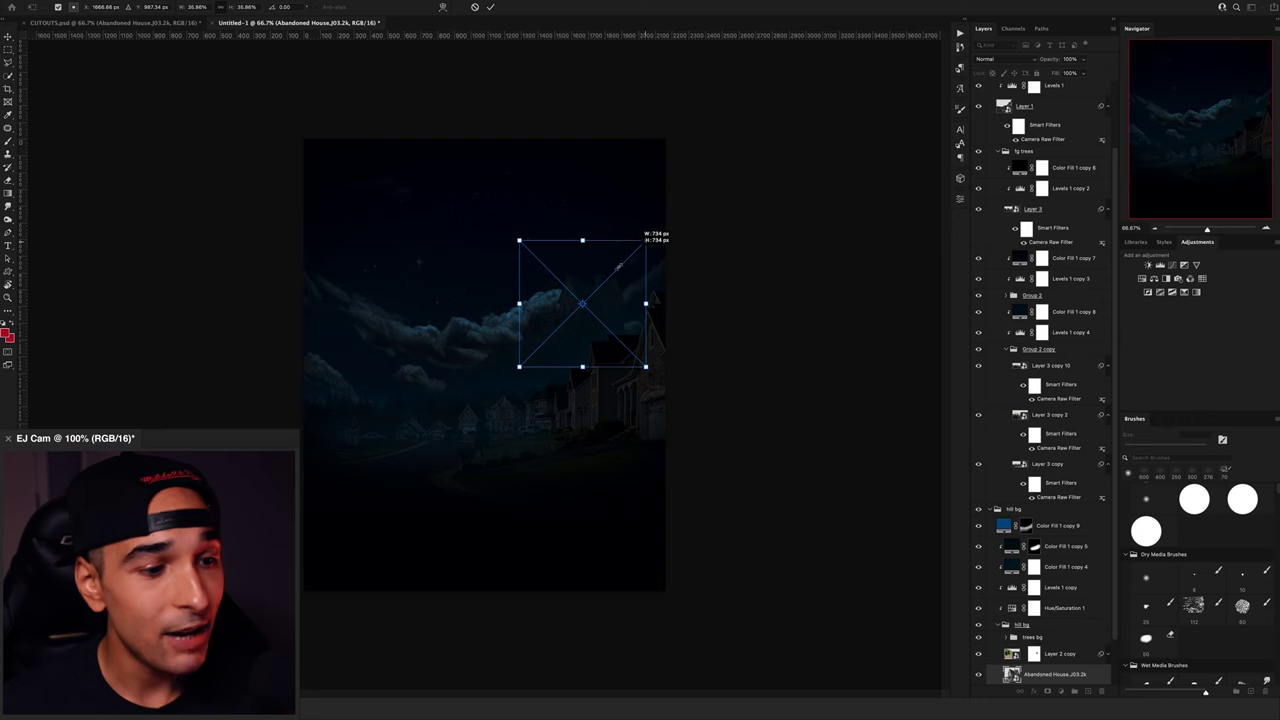
Step: Scale down the Abandoned House cutout and move it over the hill beside the large cloud
drag(646, 240, 613, 276)
scroll(613, 276, up, 5)
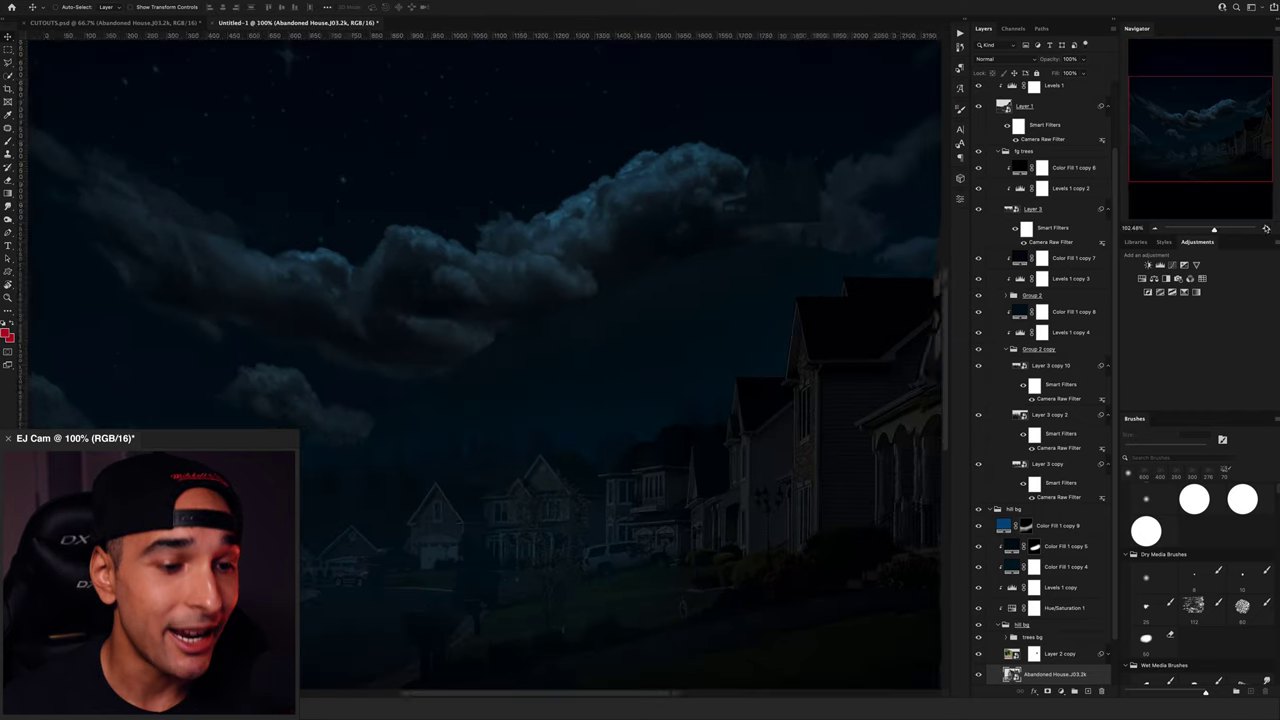
drag(741, 232, 718, 231)
key(Return)
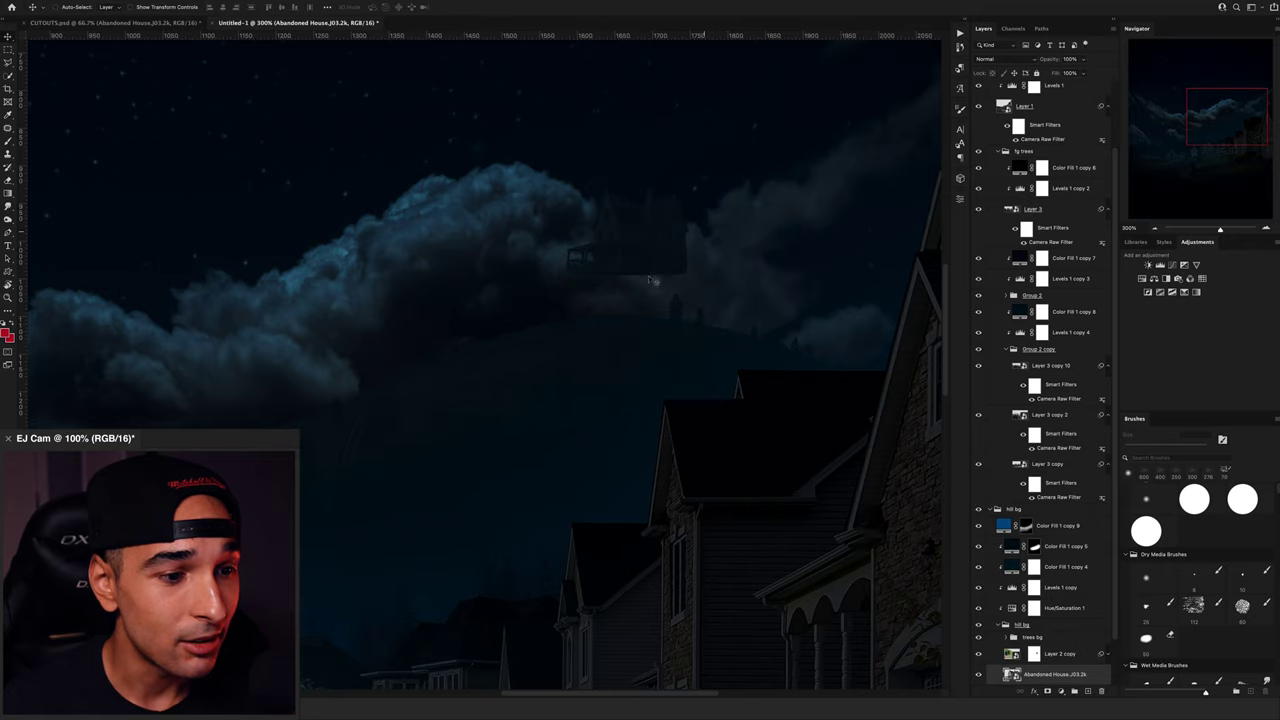
drag(600, 290, 474, 240)
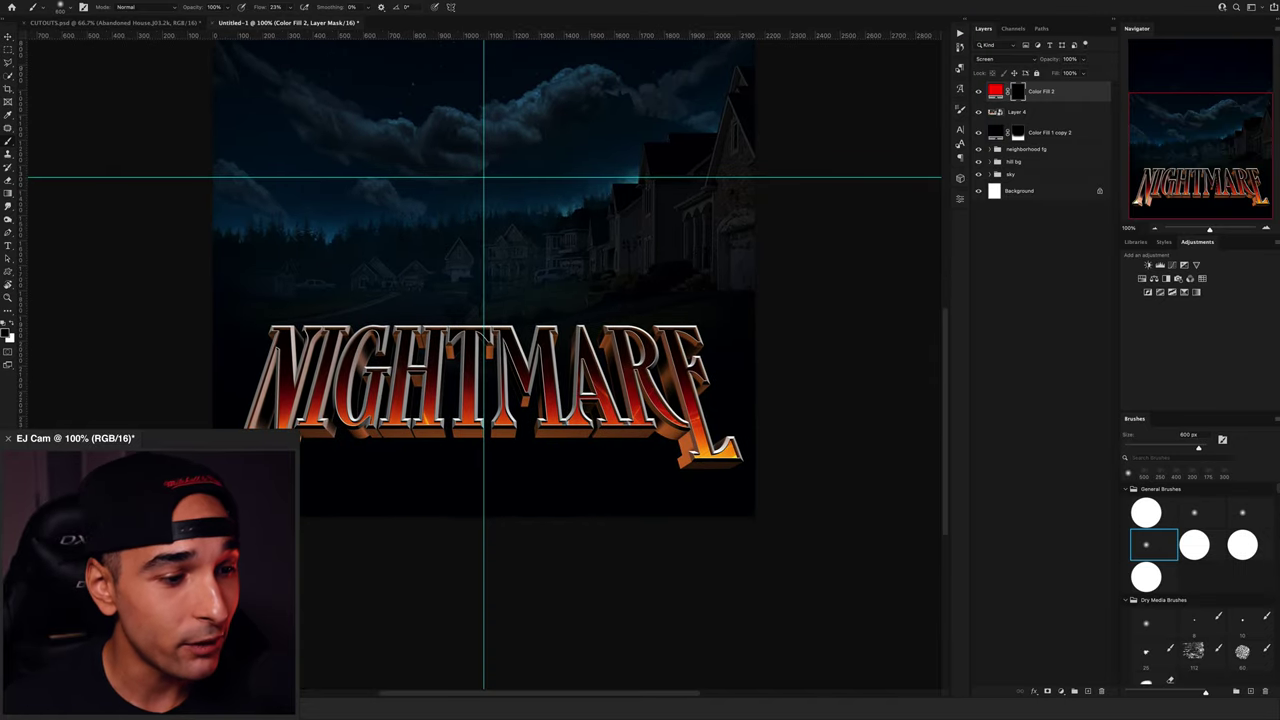
Step: Shrink the soft round brush for painting the Color Fill 2 glow mask around the title's final letter
key(ctrl+plus)
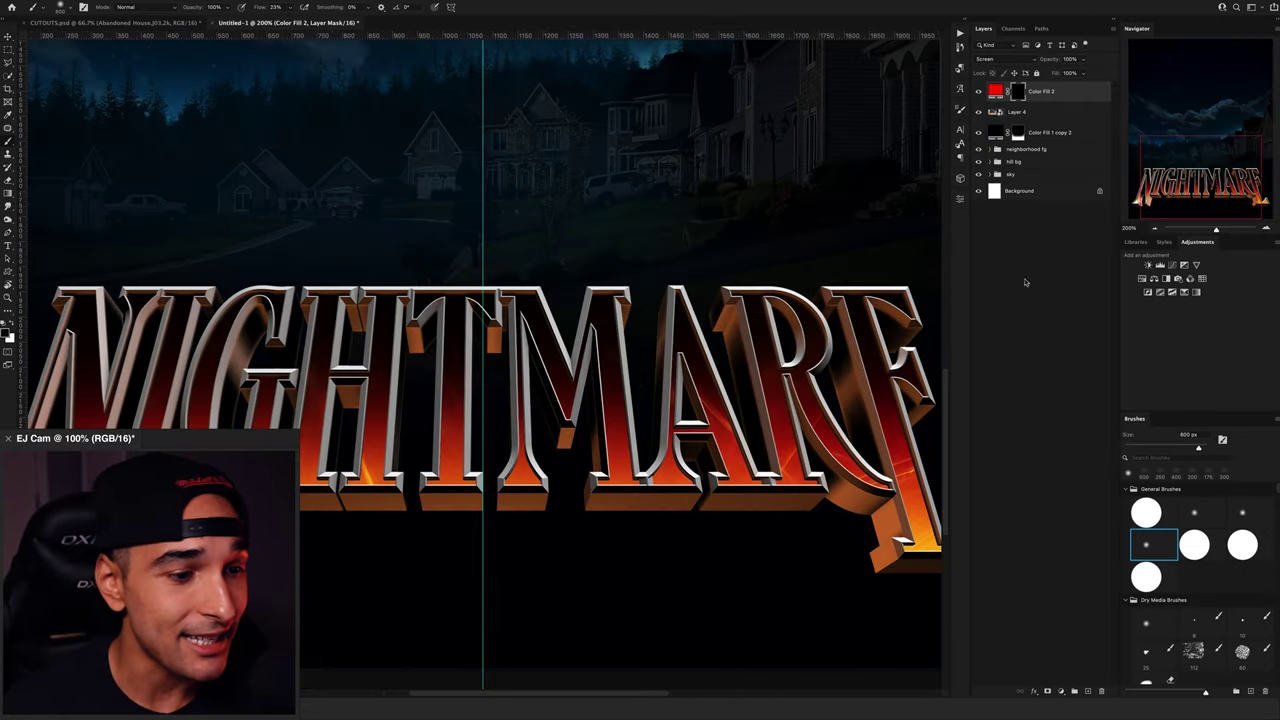
scroll(753, 530, right, 4)
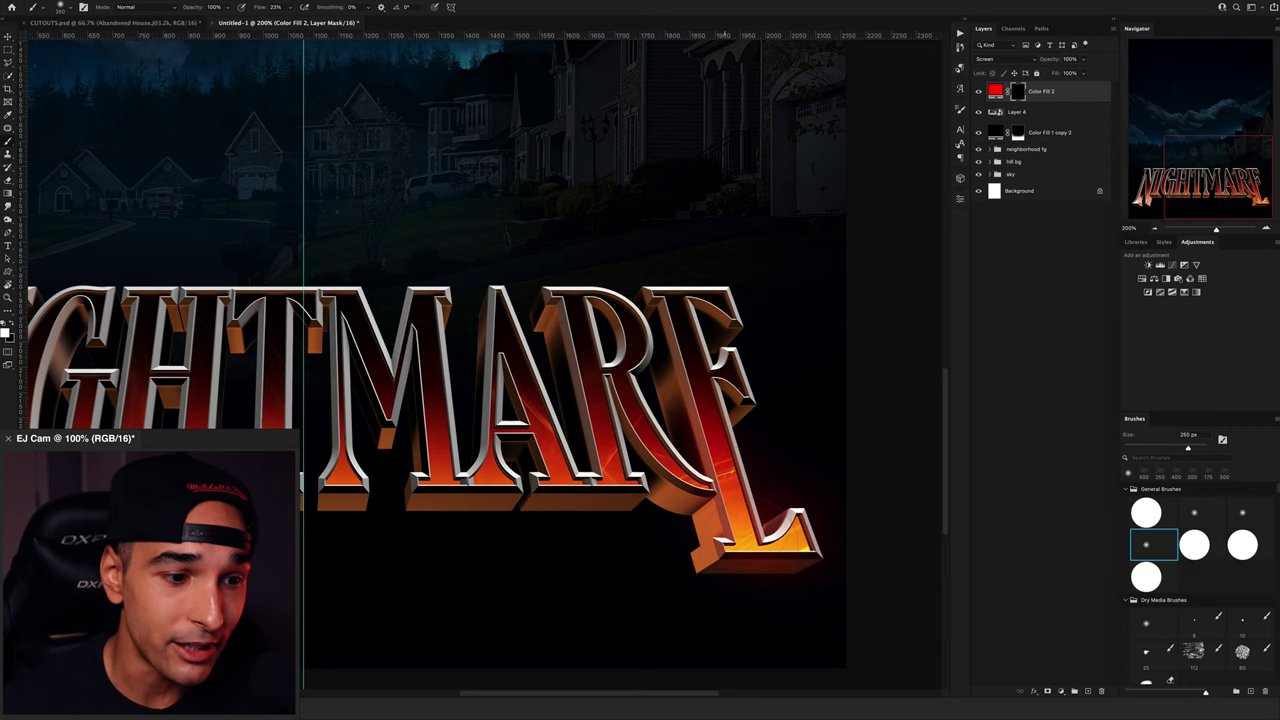
key(bracketleft)
key(bracketleft)
key(bracketleft)
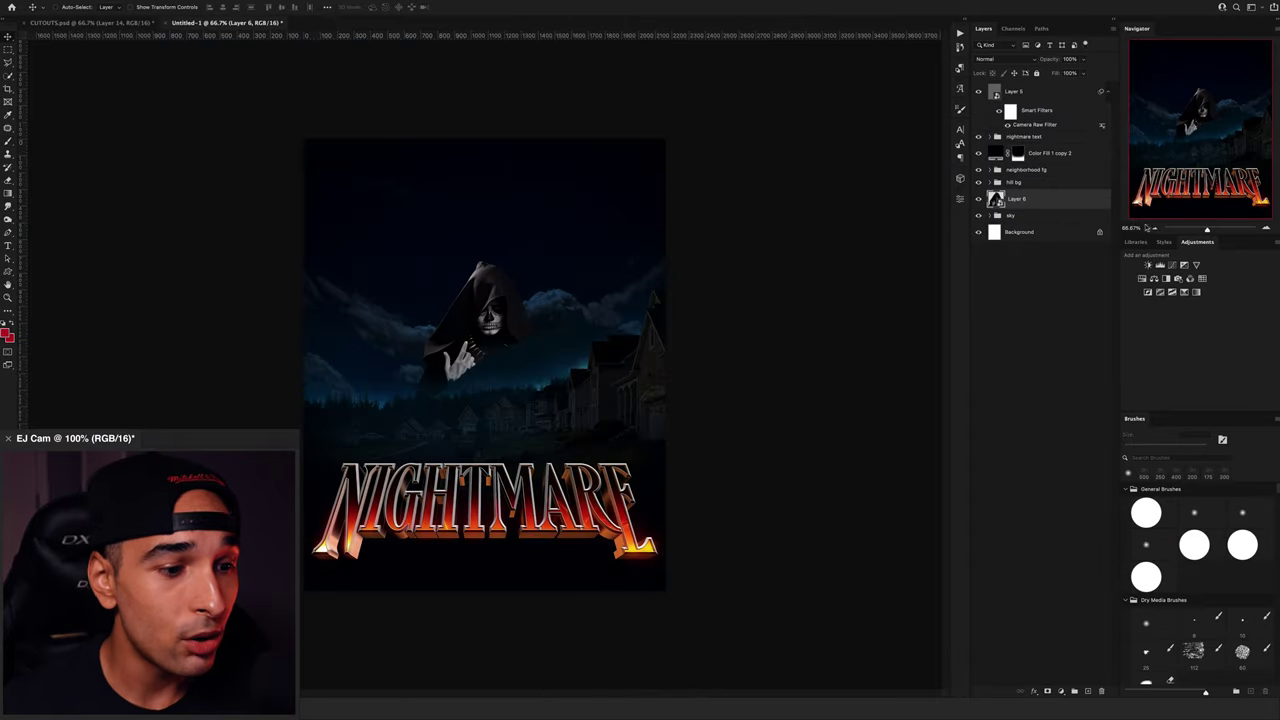
Step: Enlarge the hooded figure on Layer 6 and position it in the sky above the NIGHTMARE title
key(ctrl+t)
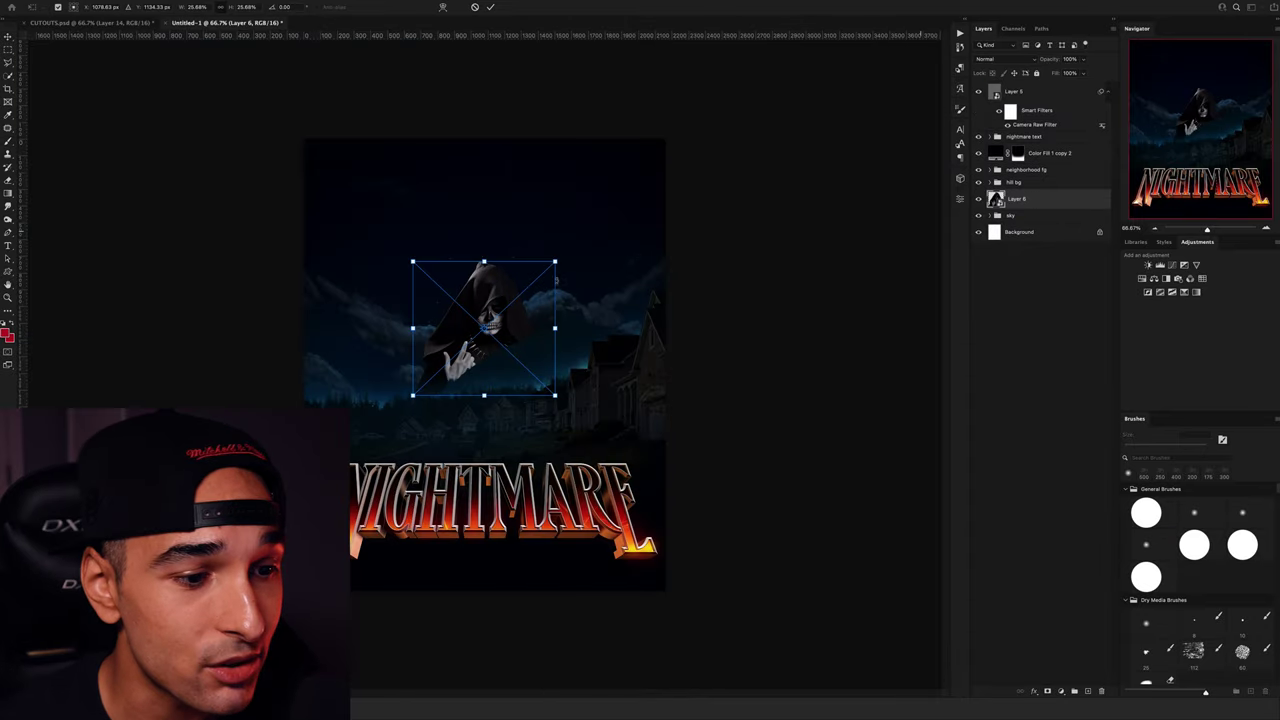
drag(556, 263, 672, 151)
drag(548, 297, 544, 257)
drag(668, 291, 684, 272)
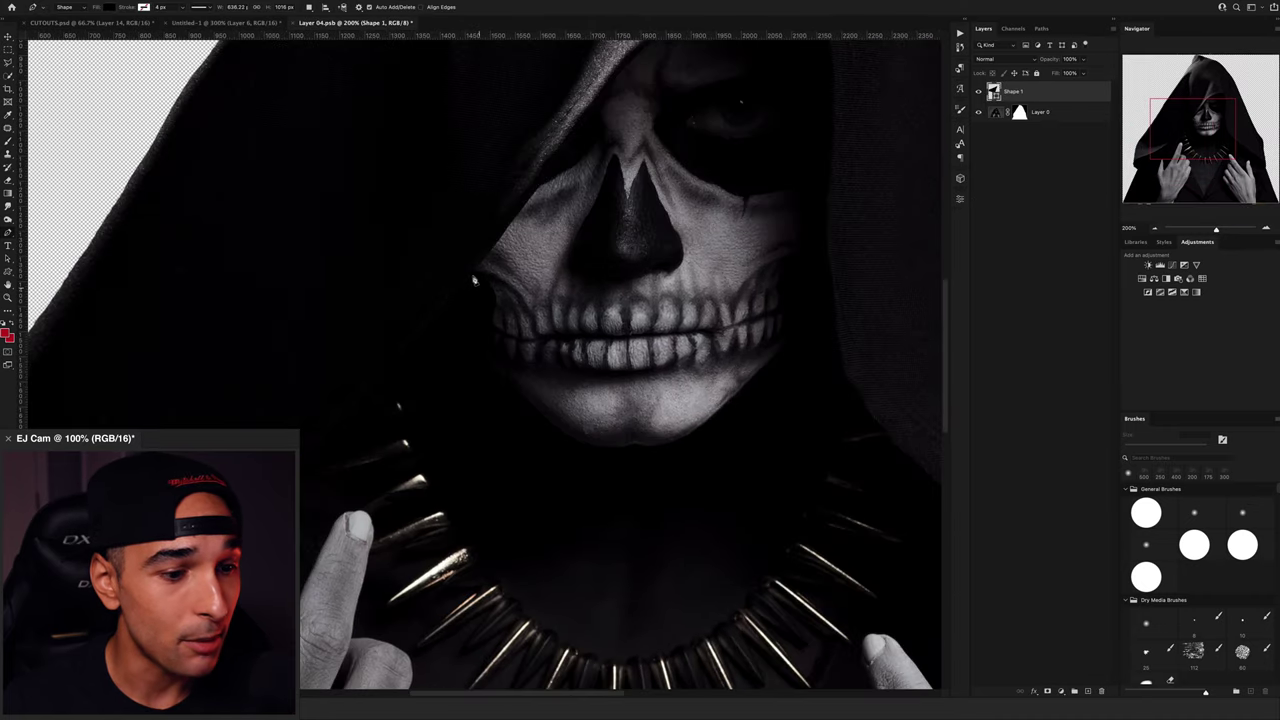
Step: Extend the black pen shape along the hood's edge over the skull face, and move the blacked-out hood up in the poster
drag(468, 279, 530, 195)
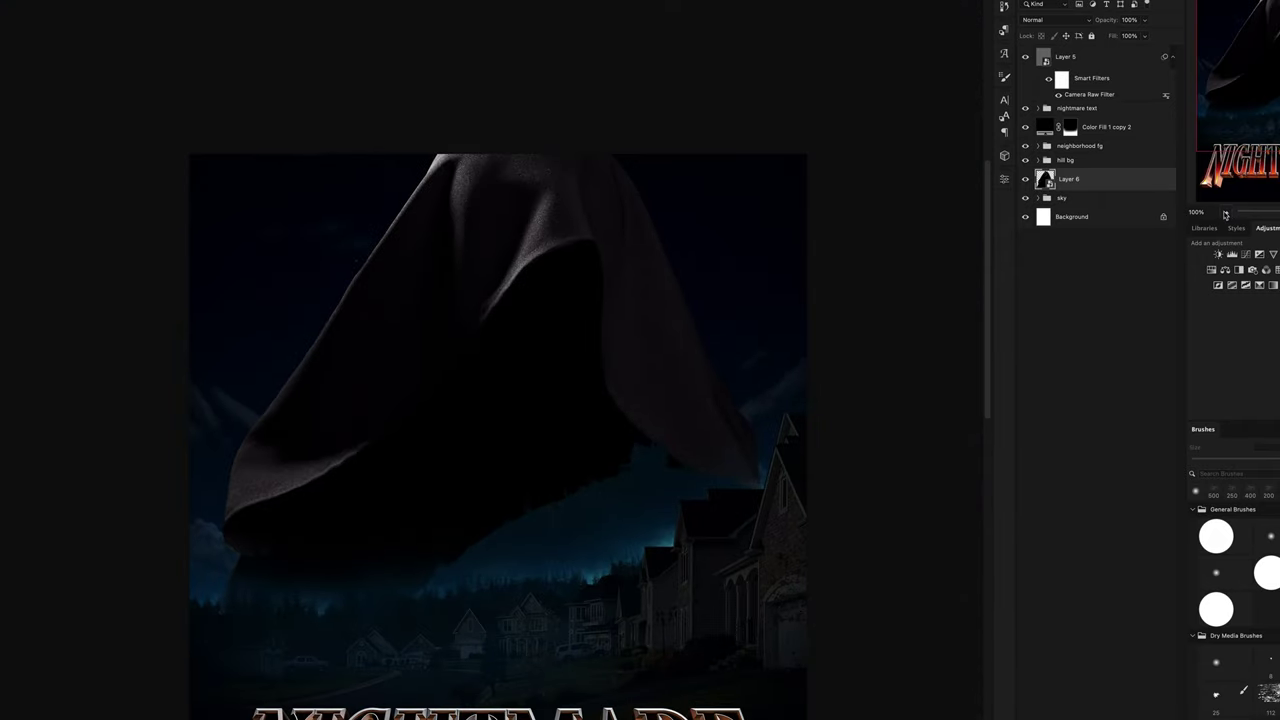
drag(754, 383, 760, 225)
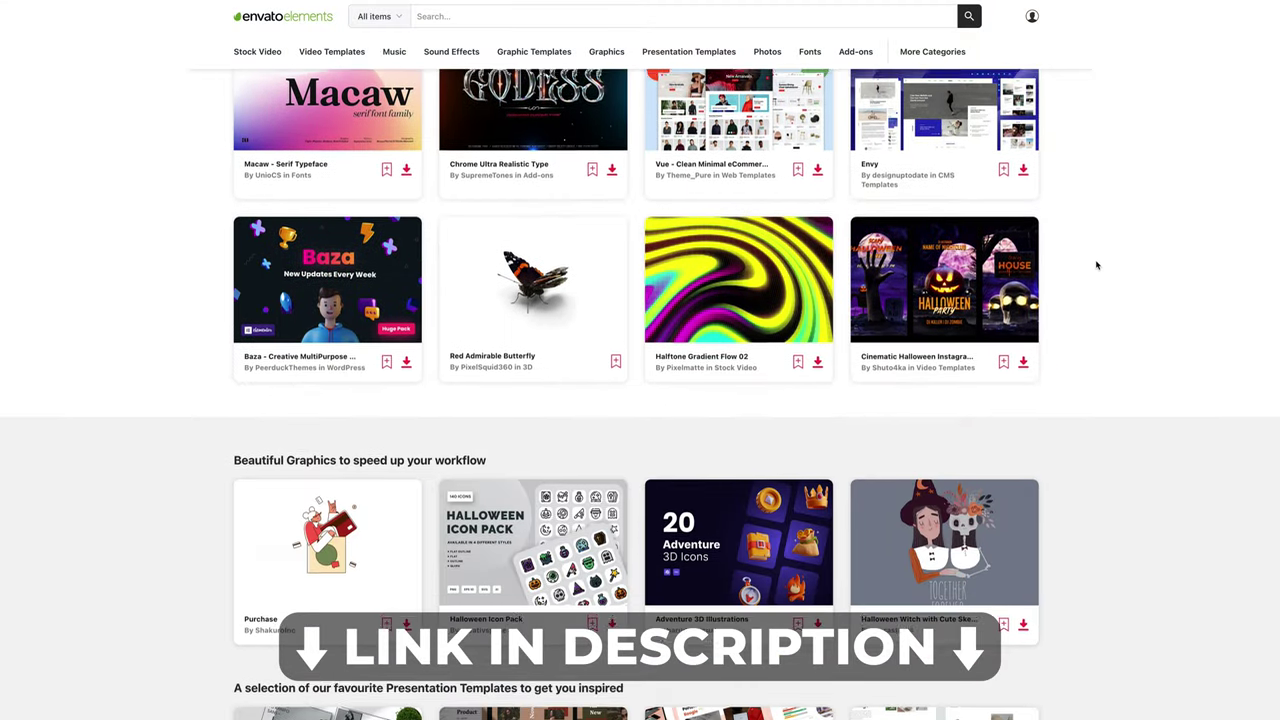
Step: Browse the featured items, photos and graphic templates on Envato Elements
scroll(1096, 265, down, 3)
scroll(1098, 266, down, 3)
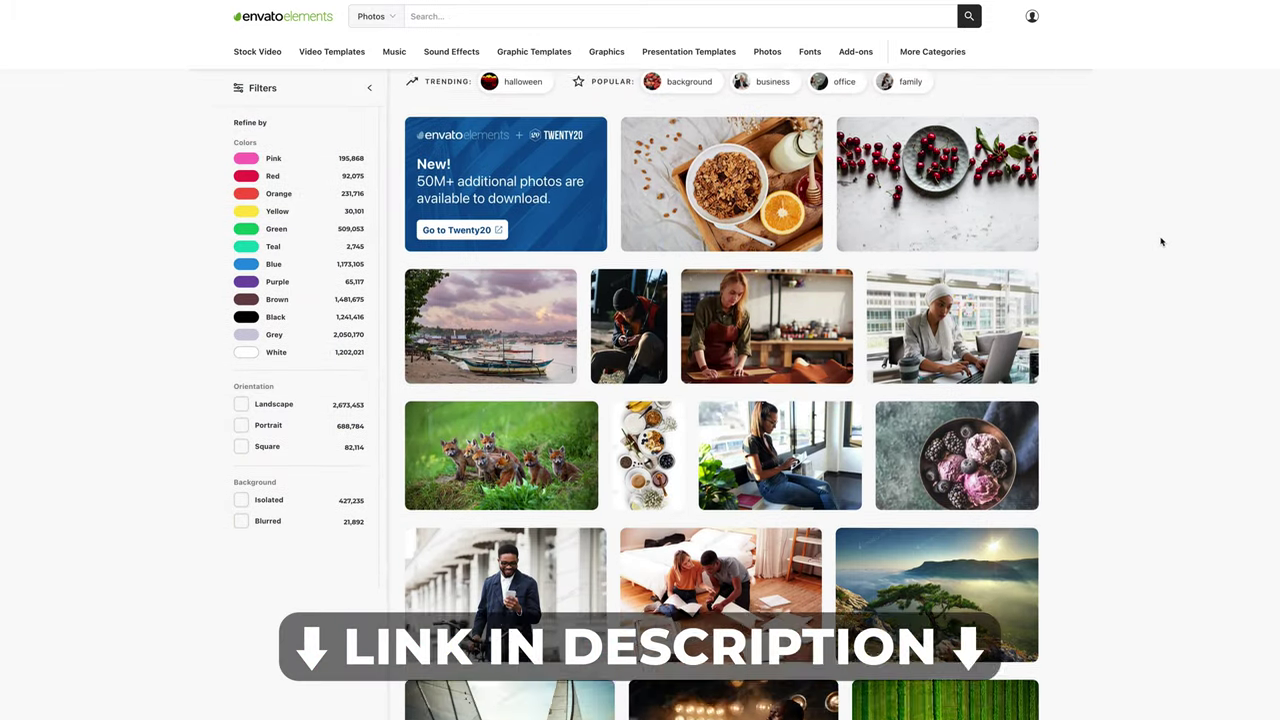
scroll(1160, 240, down, 3)
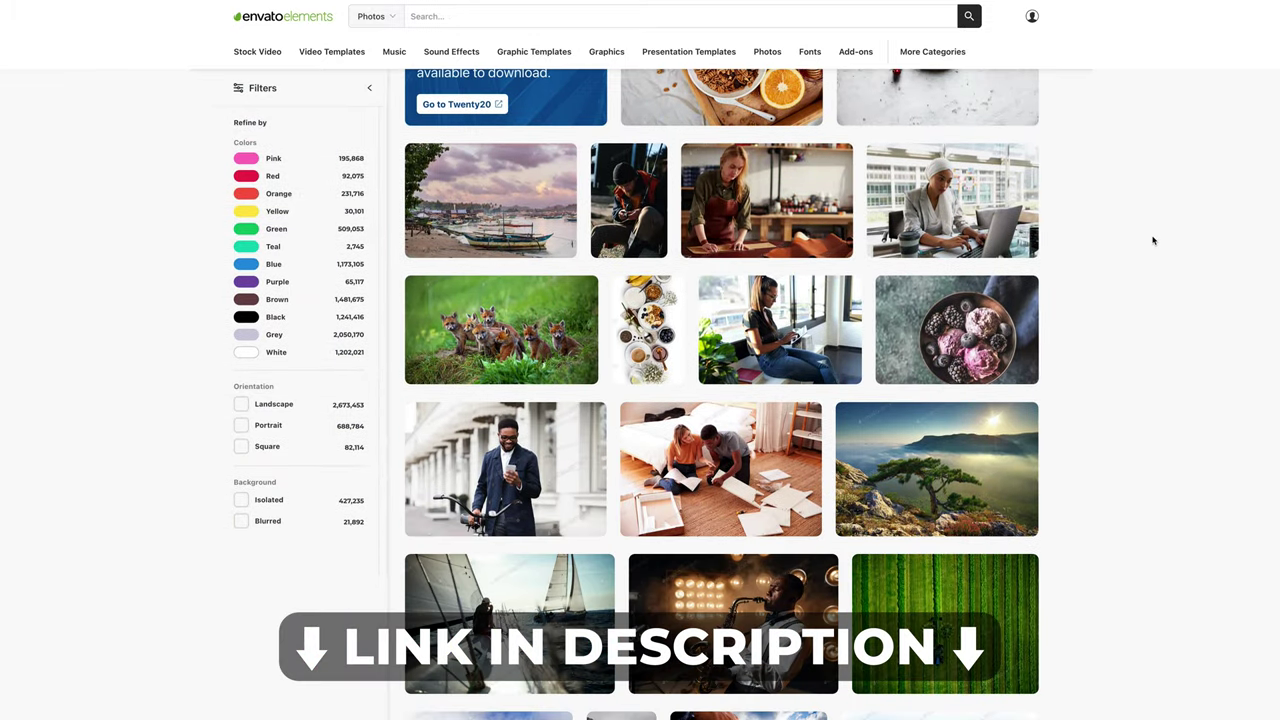
scroll(1153, 240, down, 2)
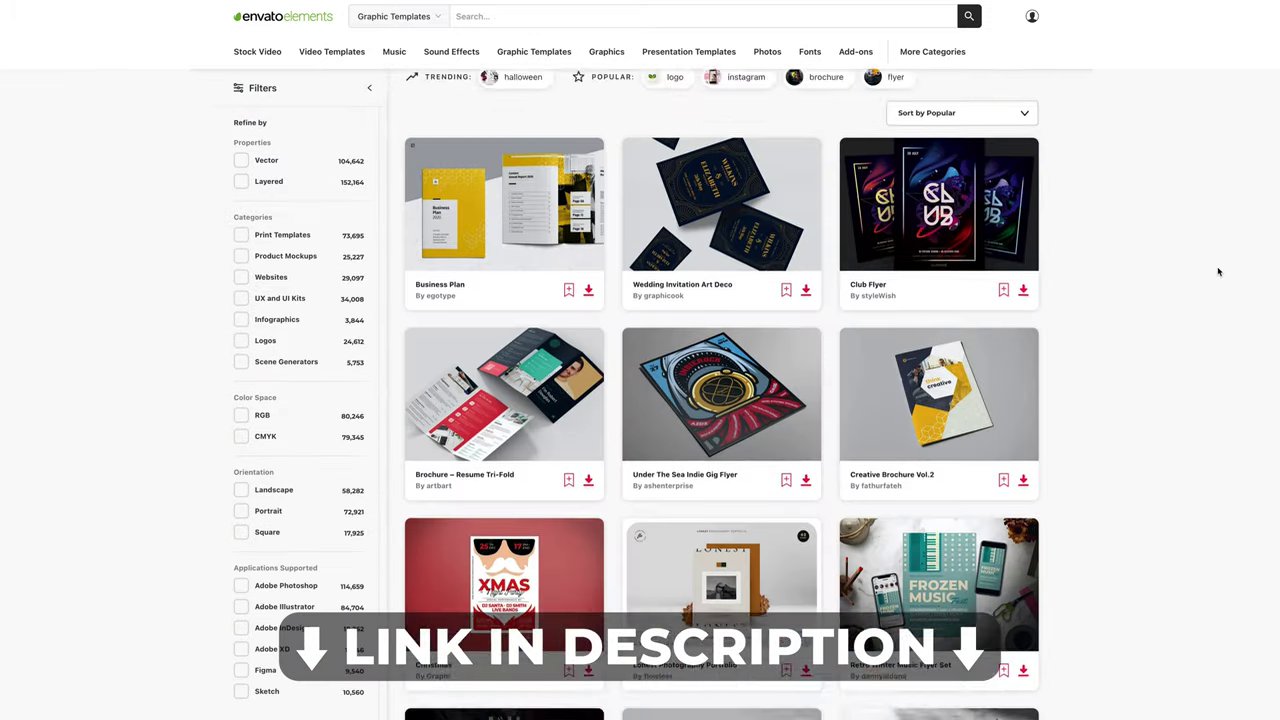
scroll(1215, 272, down, 3)
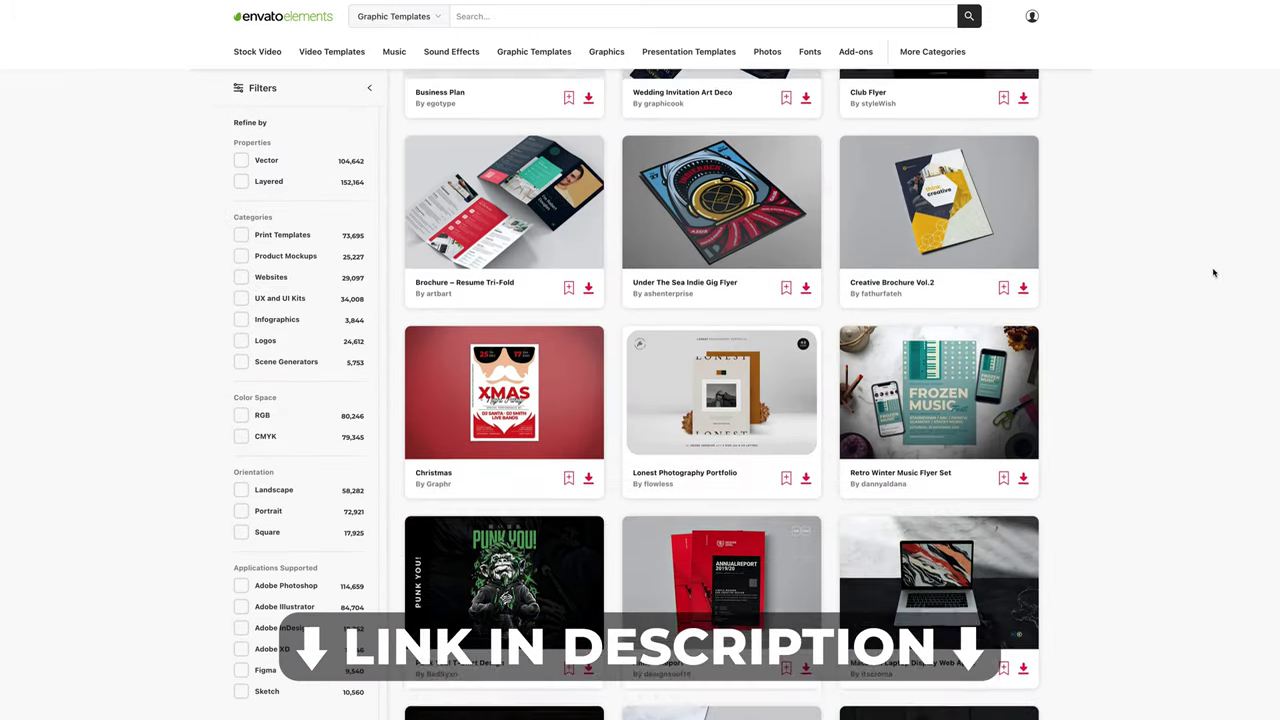
Step: Search the 3D items for "basketball hoop"
text(basketball hoop)
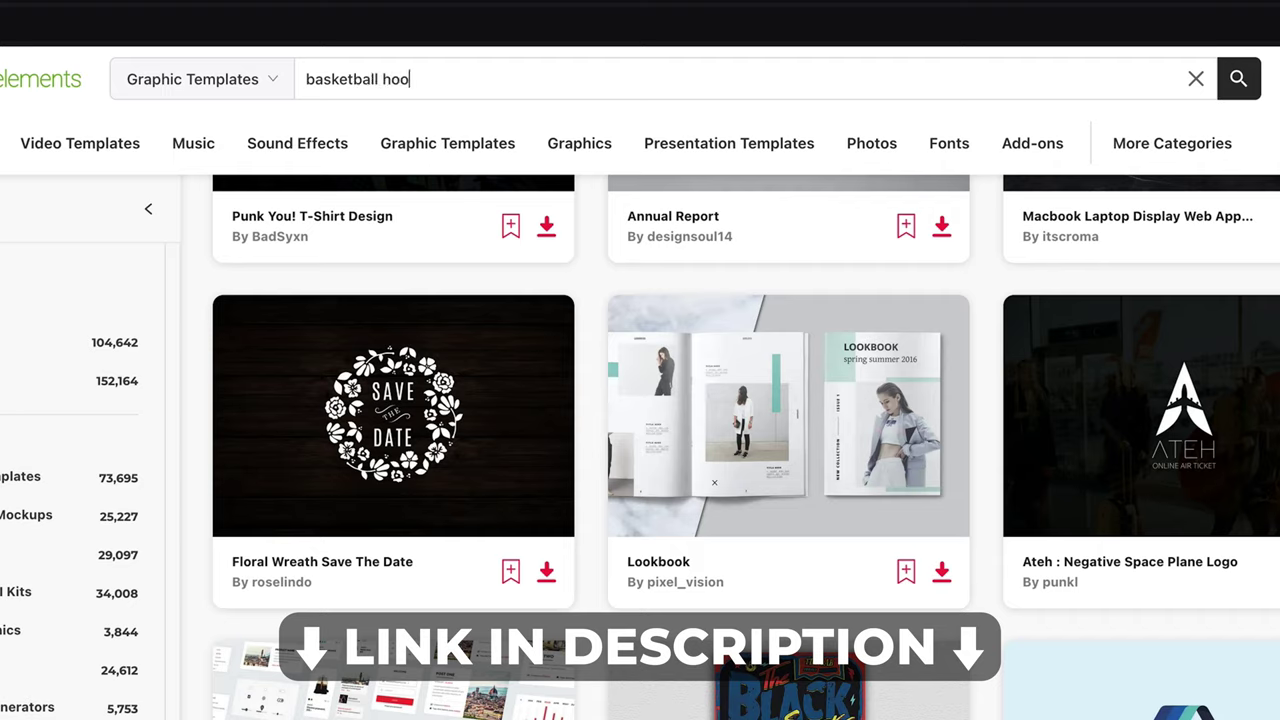
click(282, 74)
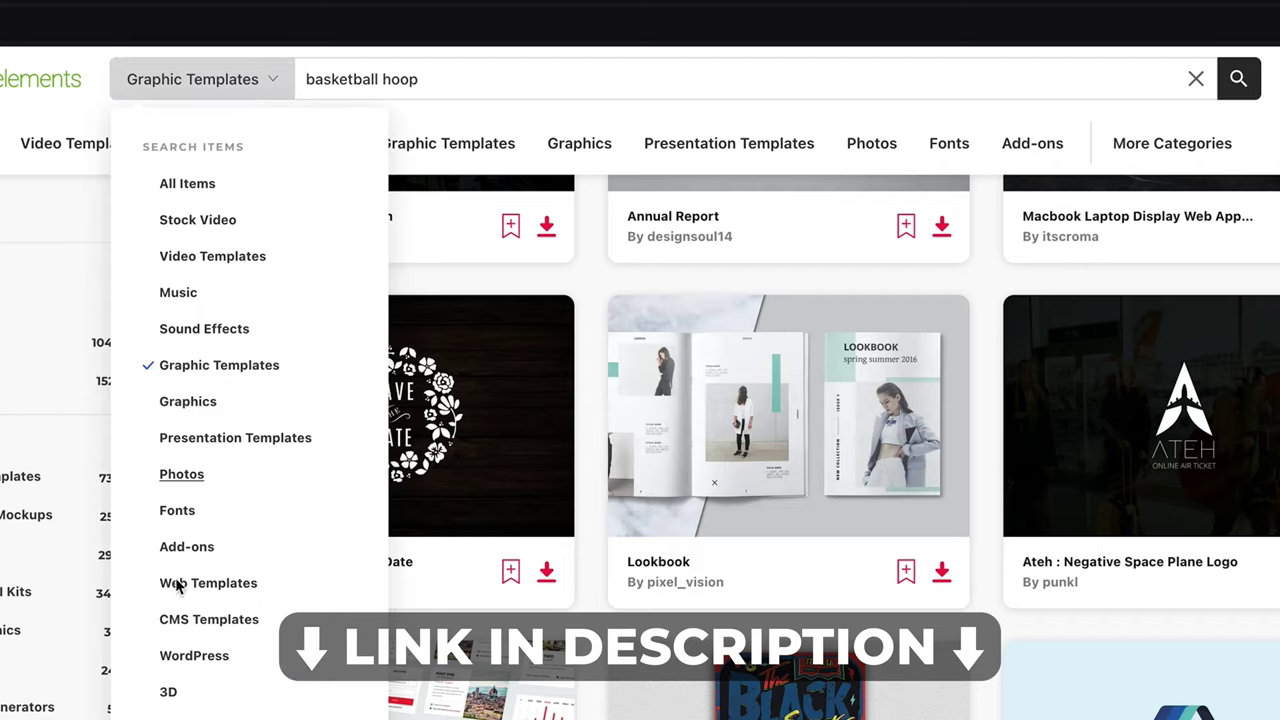
click(168, 692)
click(1238, 79)
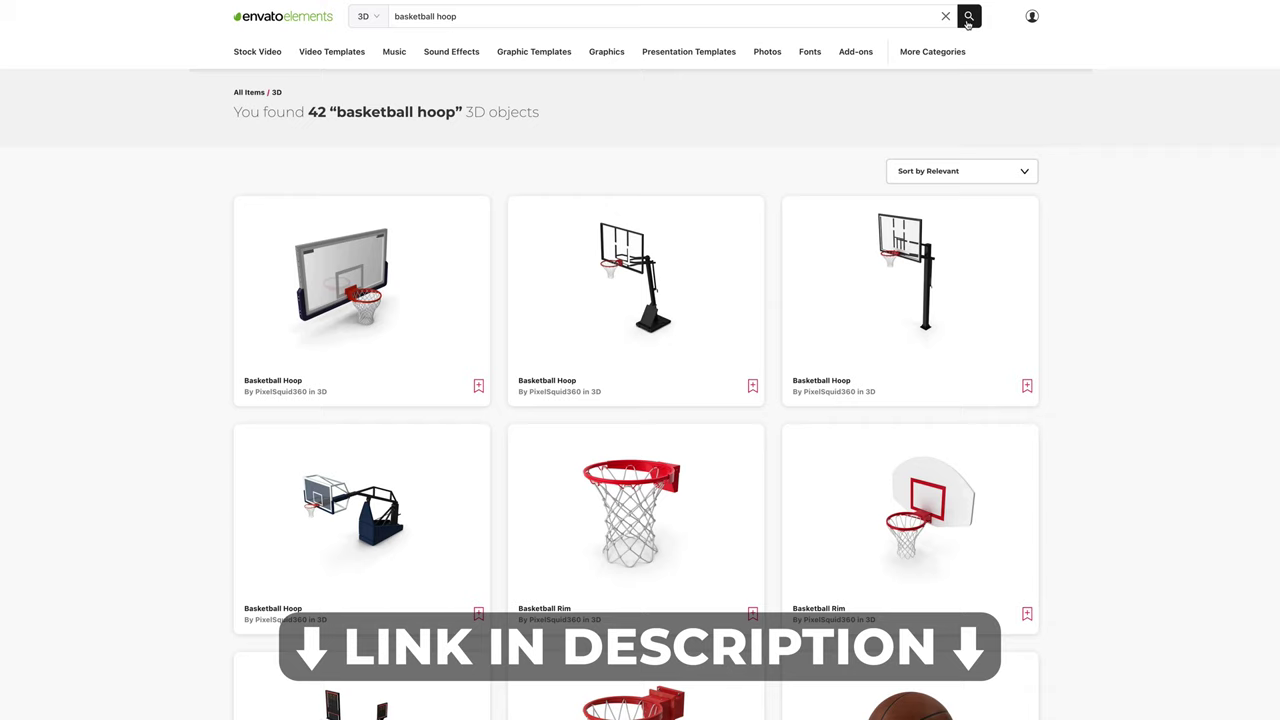
Step: Open the red-rimmed Basketball Net 3D object and rotate its preview
scroll(574, 380, down, 3)
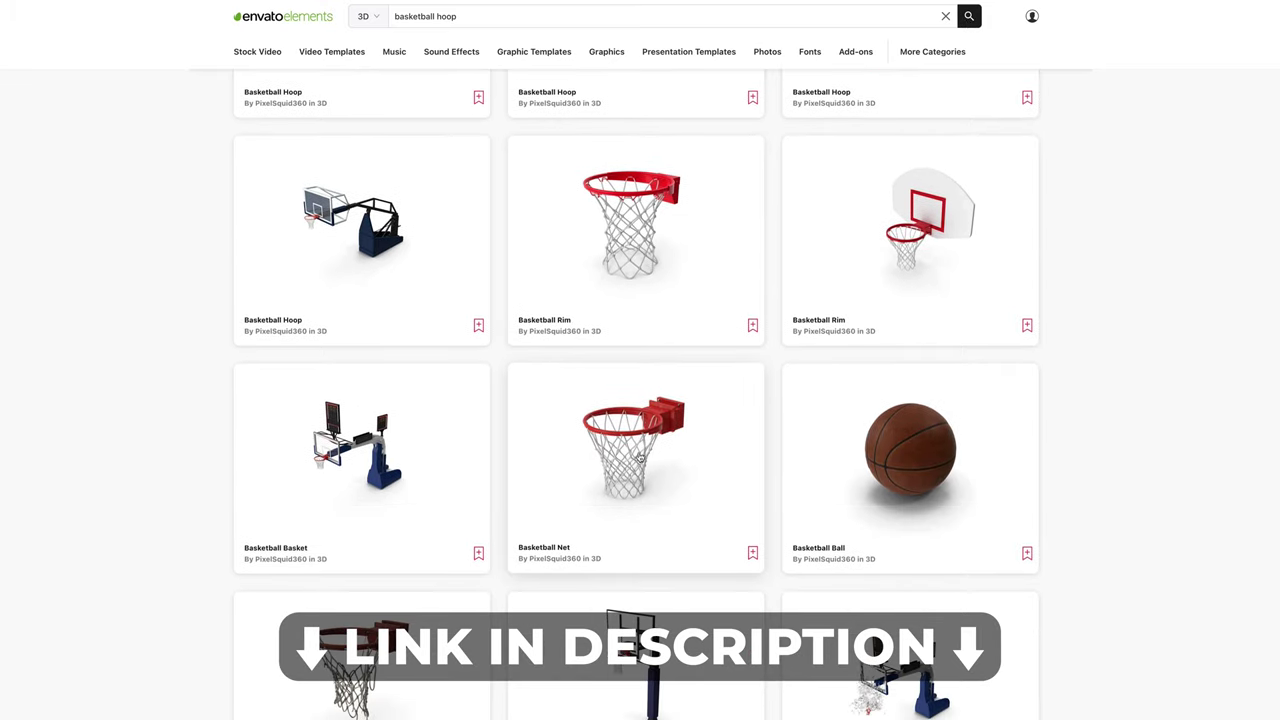
click(640, 458)
click(559, 581)
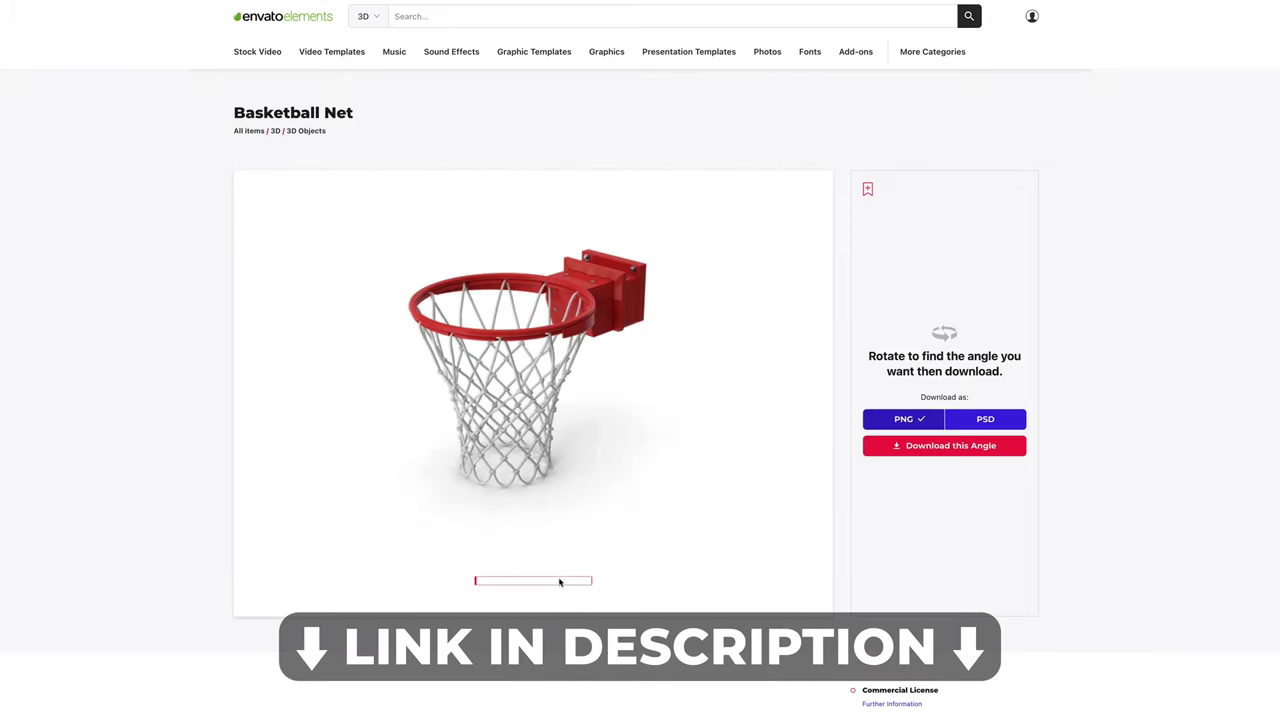
mouse_move(534, 405)
mouse_down()
mouse_move(554, 406)
mouse_move(535, 404)
mouse_up()
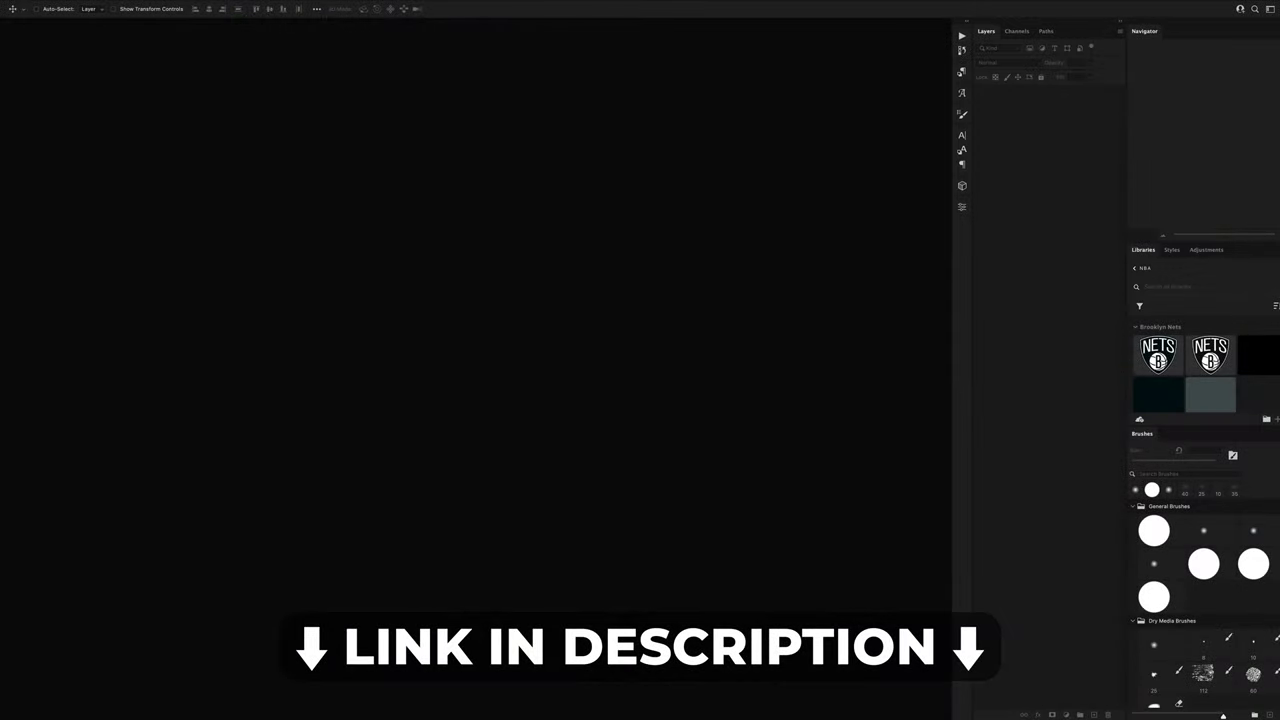
drag(686, 290, 588, 347)
drag(519, 290, 541, 316)
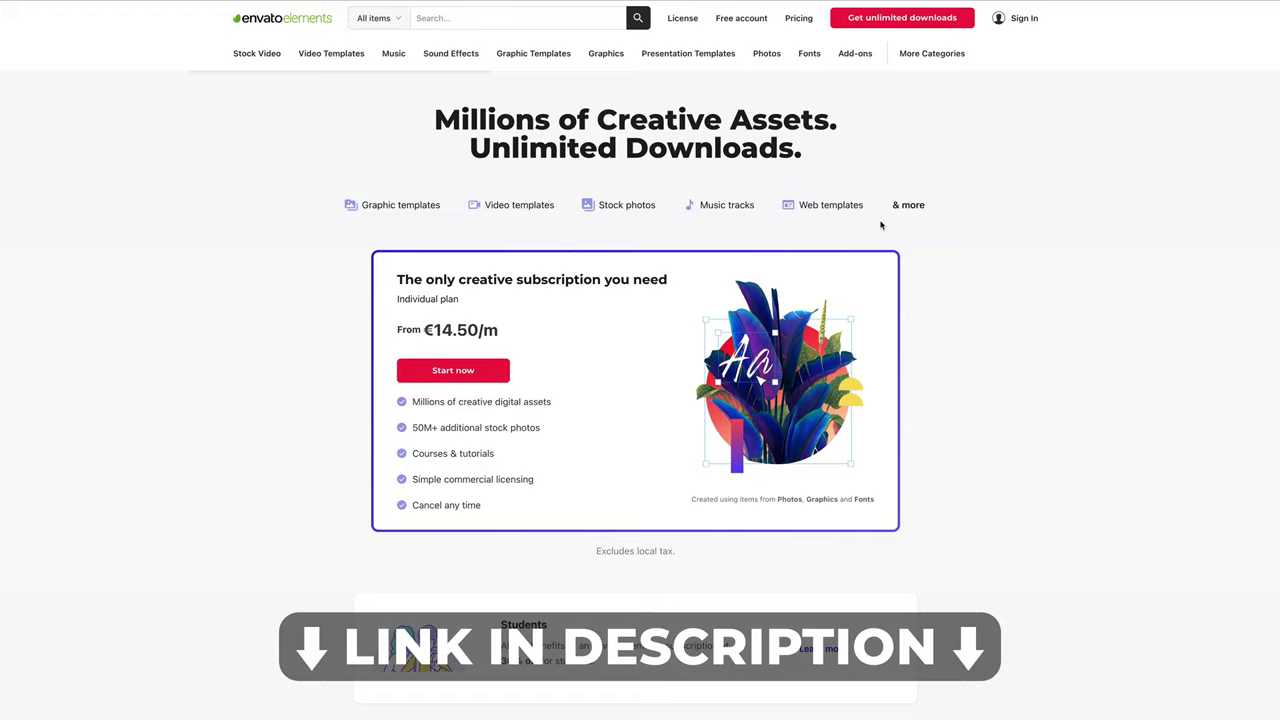
Step: Review the subscription plans, payment options and asset categories on the Envato Elements pricing page
scroll(881, 225, down, 10)
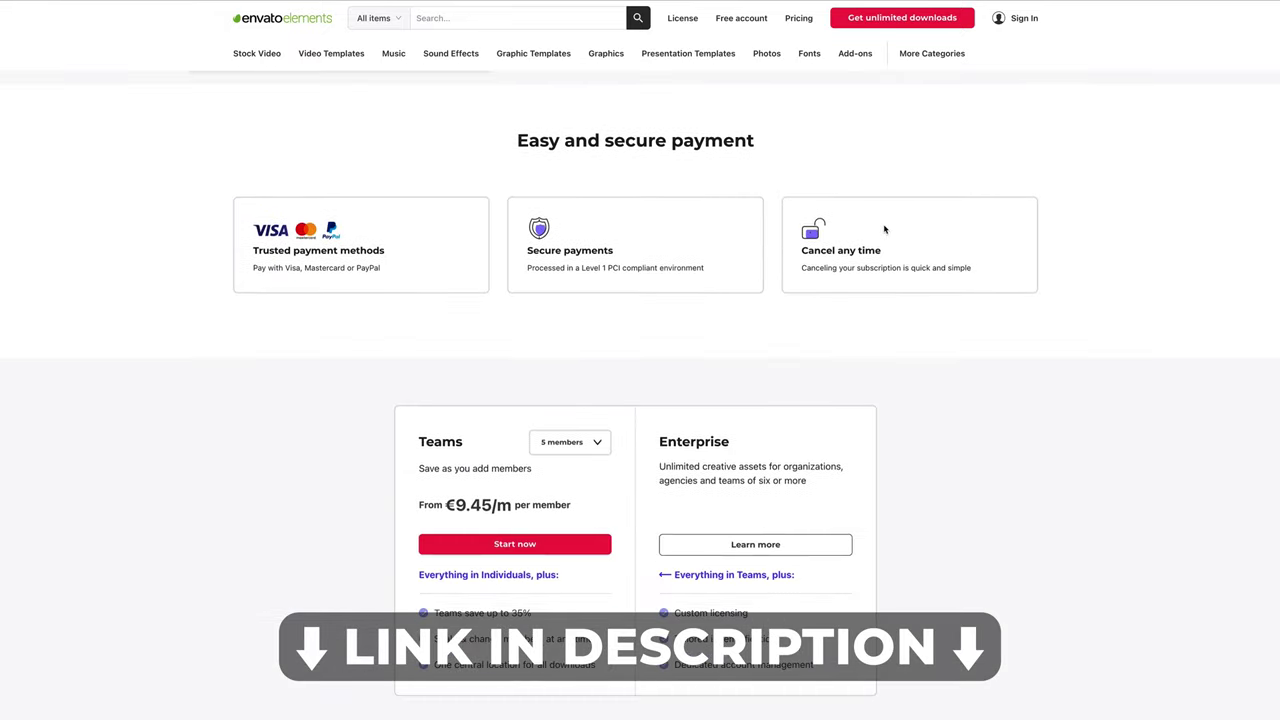
scroll(884, 229, down, 4)
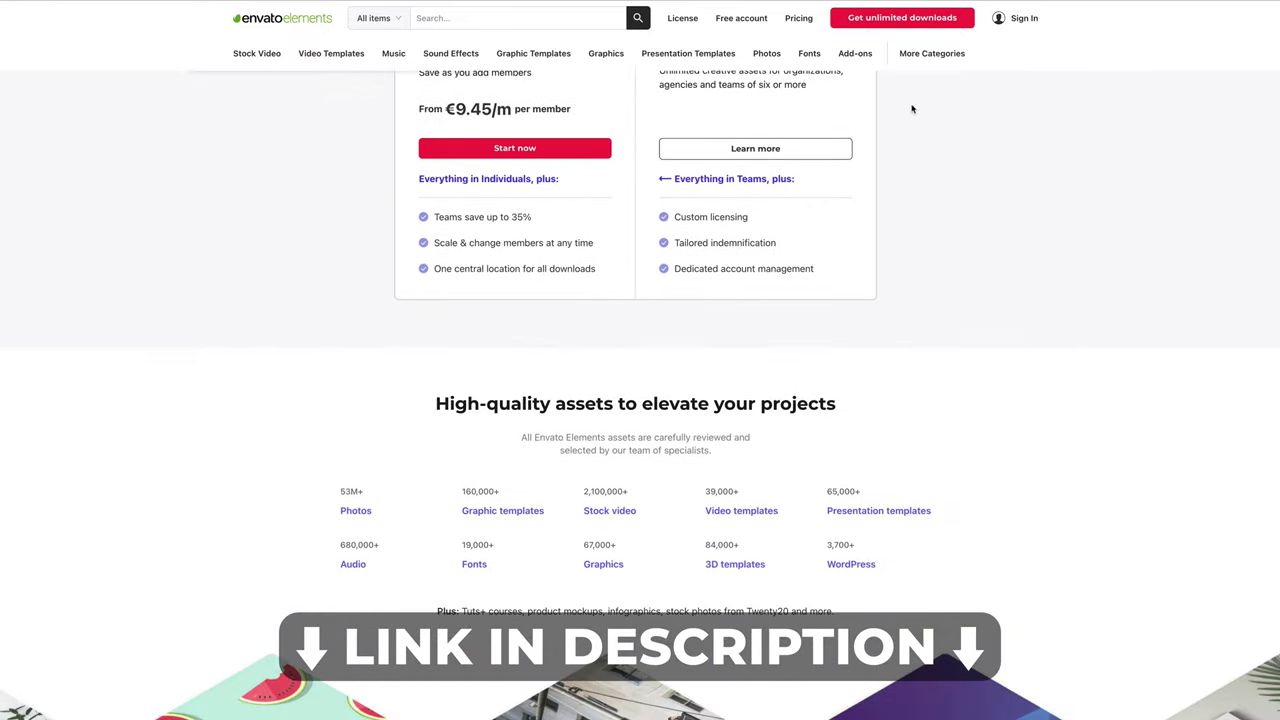
scroll(913, 117, up, 15)
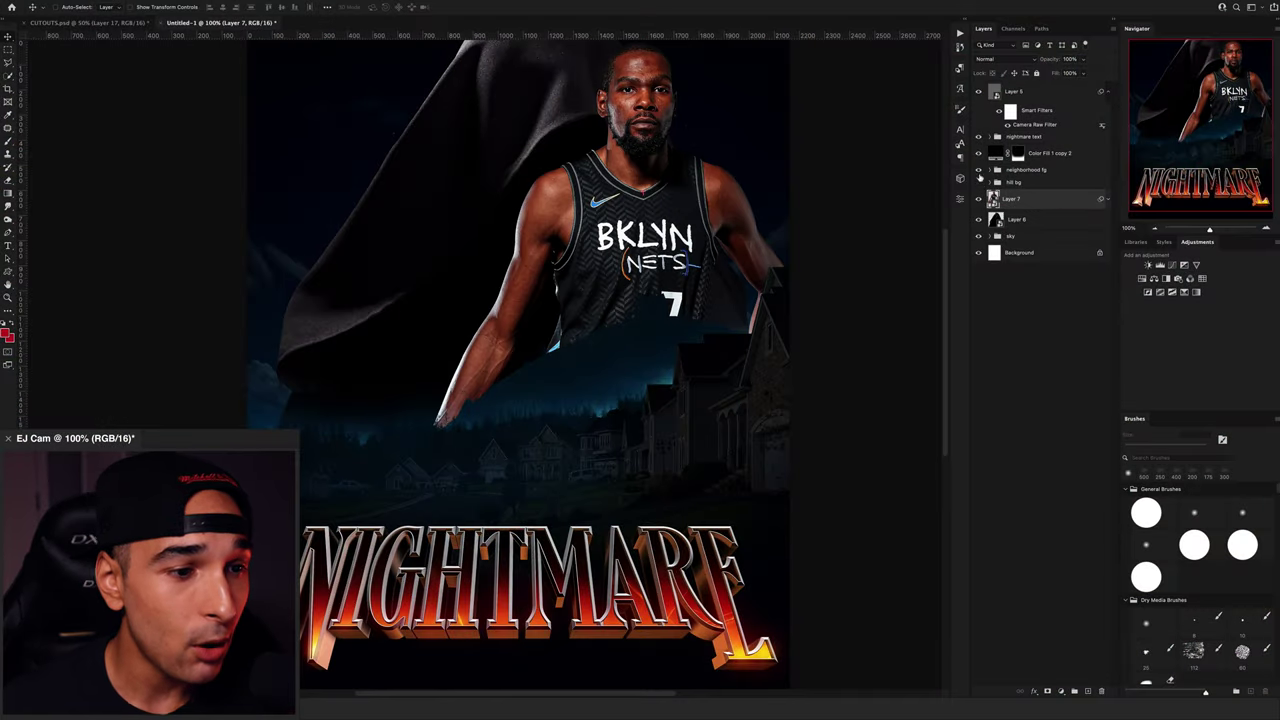
Step: In Photoshop, hide the hill, neighborhood and Color Fill 1 copy 2 layers, and warp the hood's top edge down over the player's head
click(979, 184)
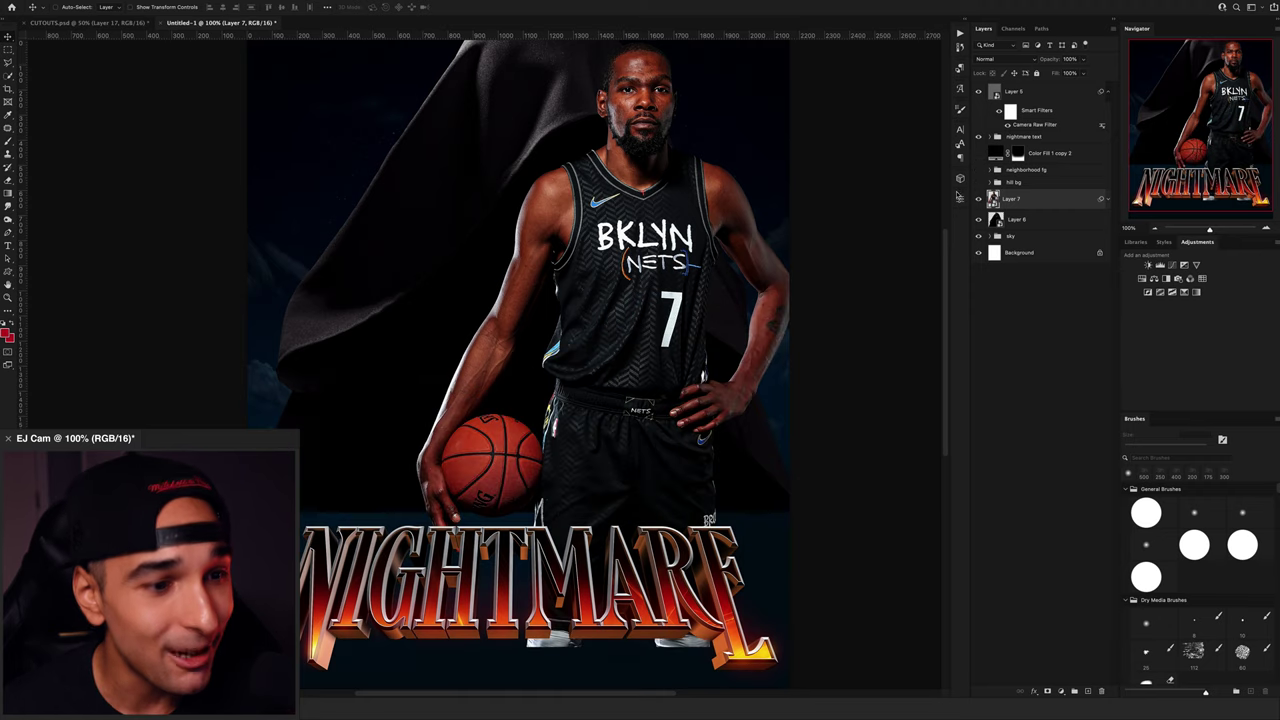
click(1155, 230)
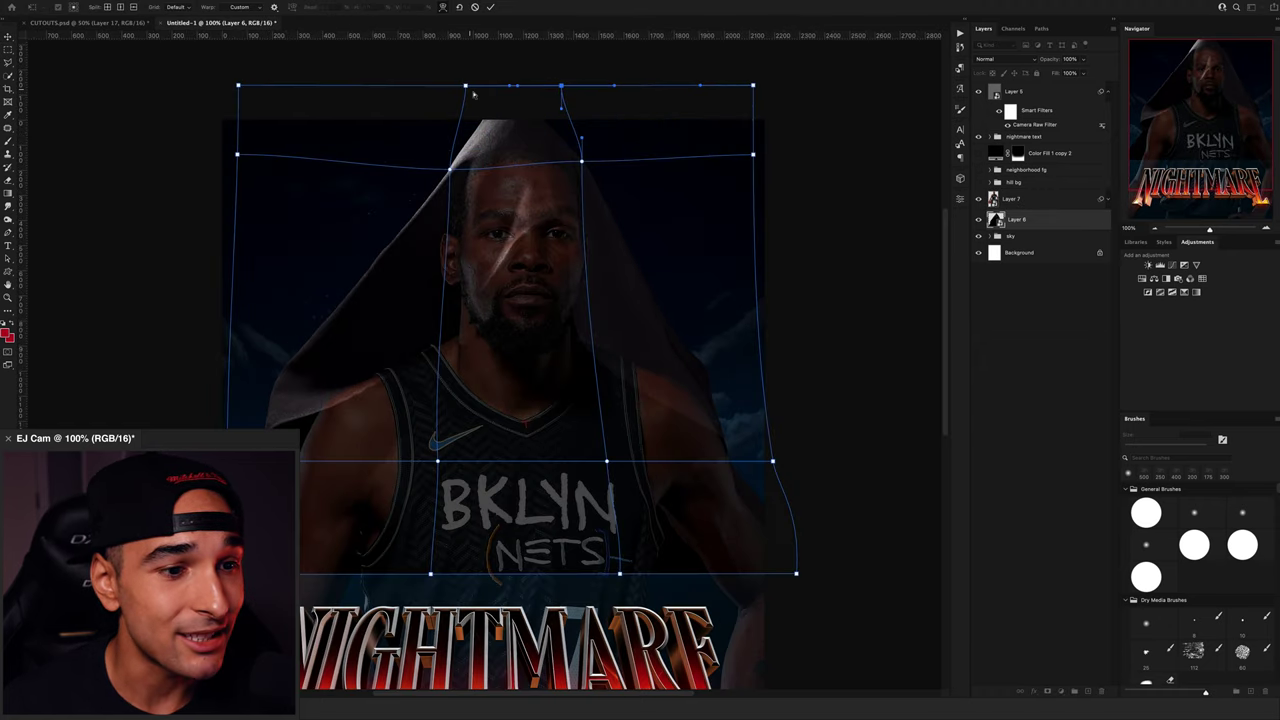
drag(466, 86, 470, 96)
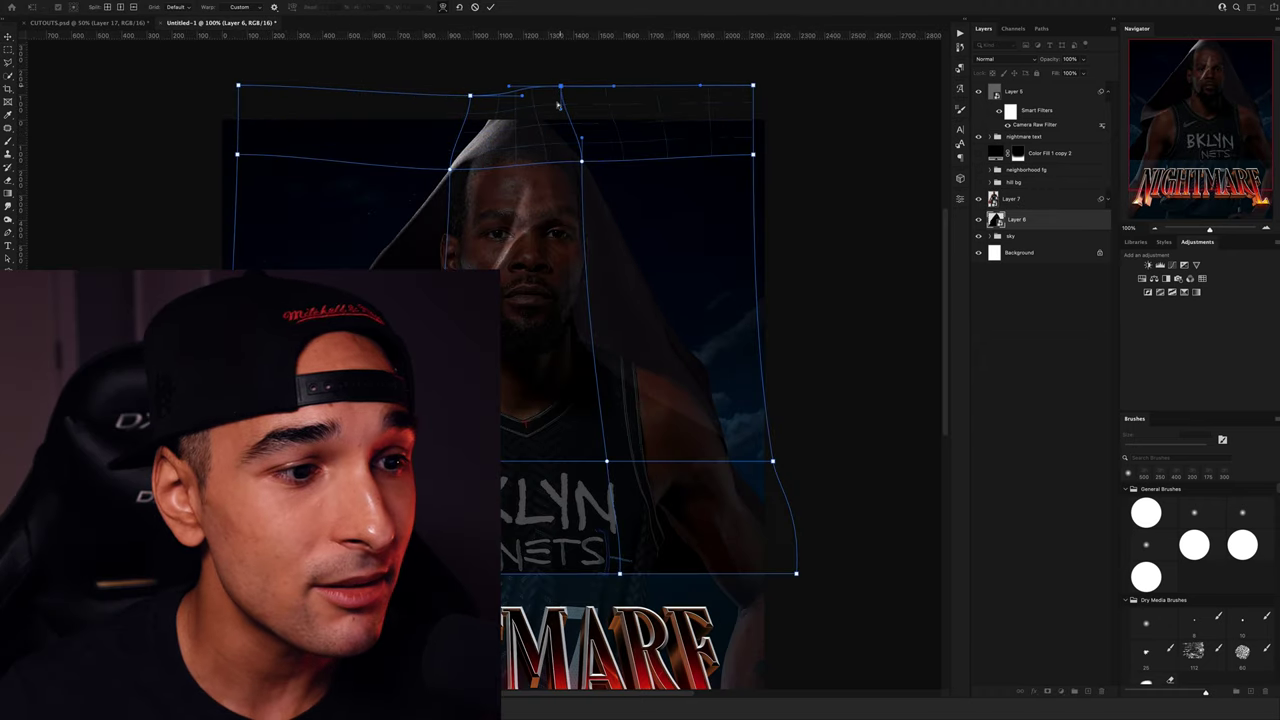
drag(561, 86, 562, 100)
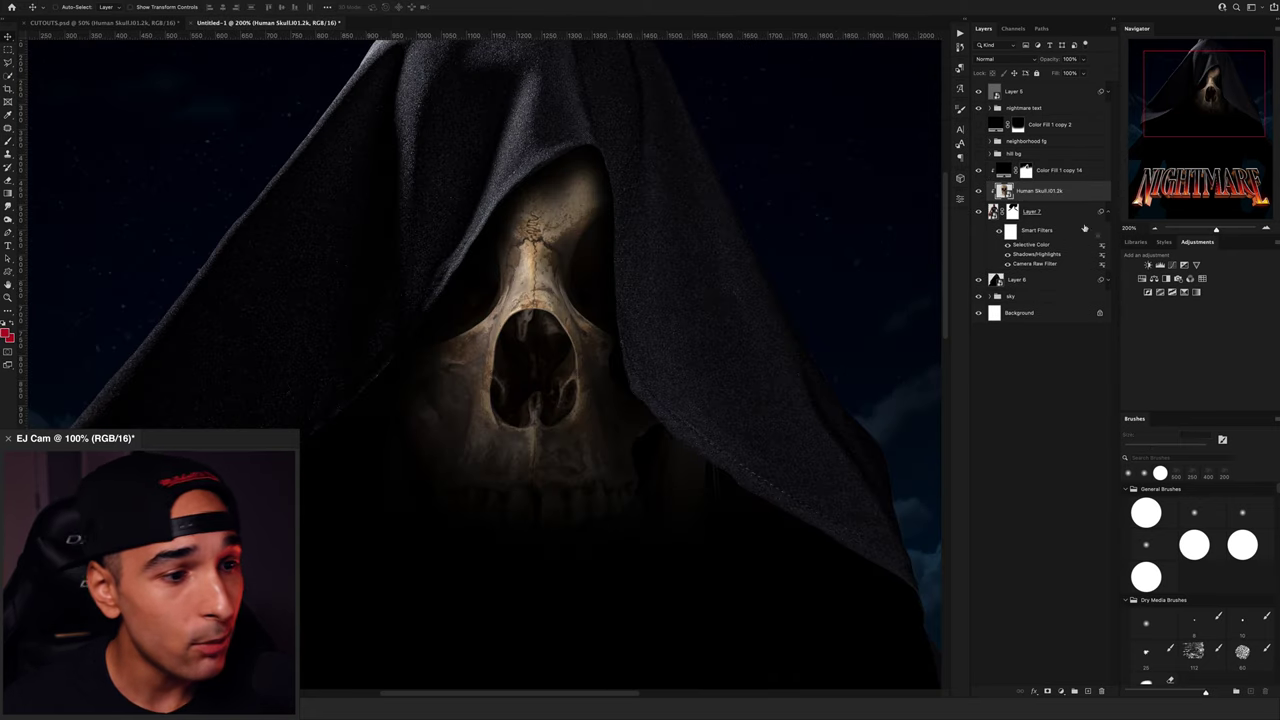
Step: Set the Human Skull layer's opacity to 50%, scale it to about 38% and align it with the face inside the hood
key(ctrl+minus)
key(ctrl+minus)
key(ctrl+t)
key(Escape)
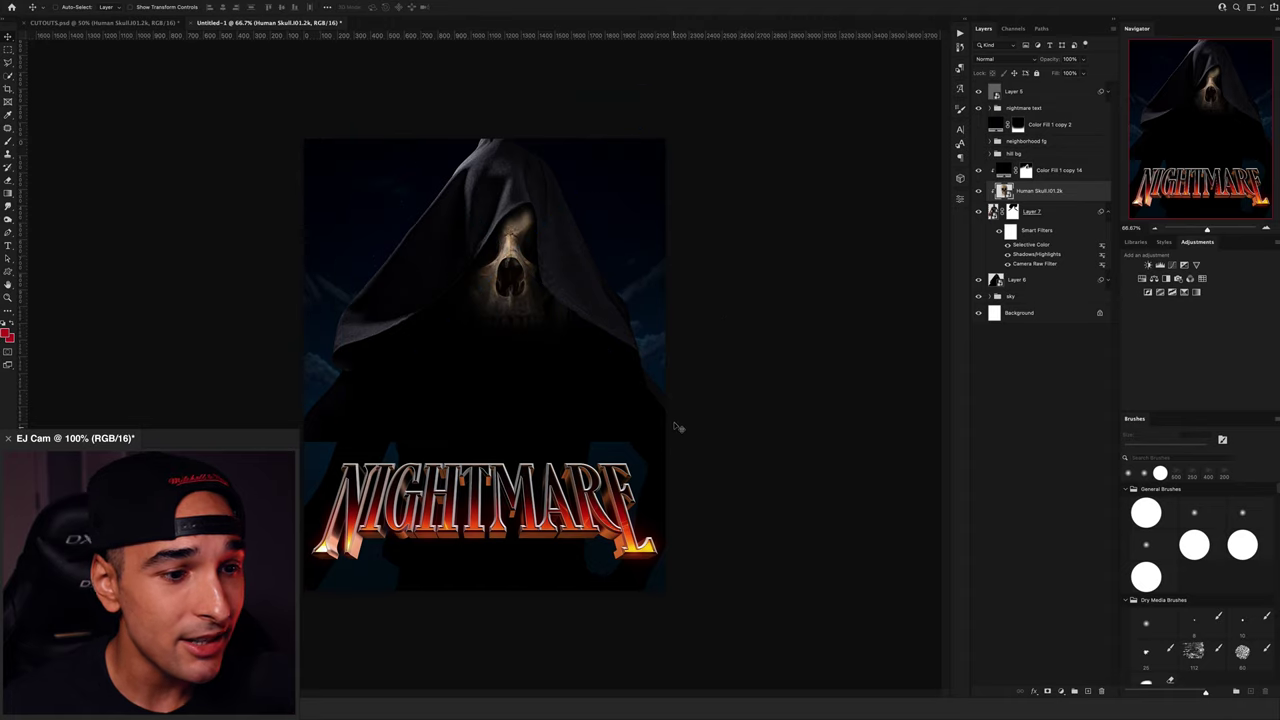
key(5)
key(ctrl+t)
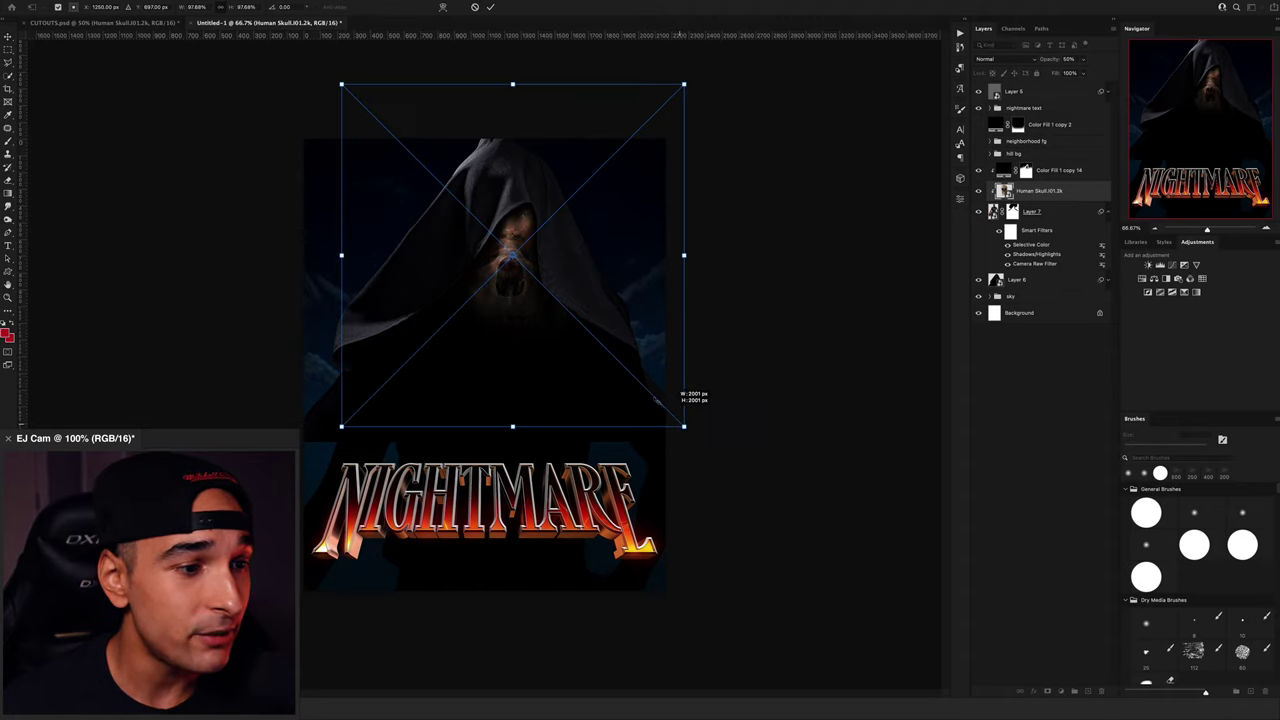
drag(657, 401, 558, 295)
drag(541, 240, 559, 122)
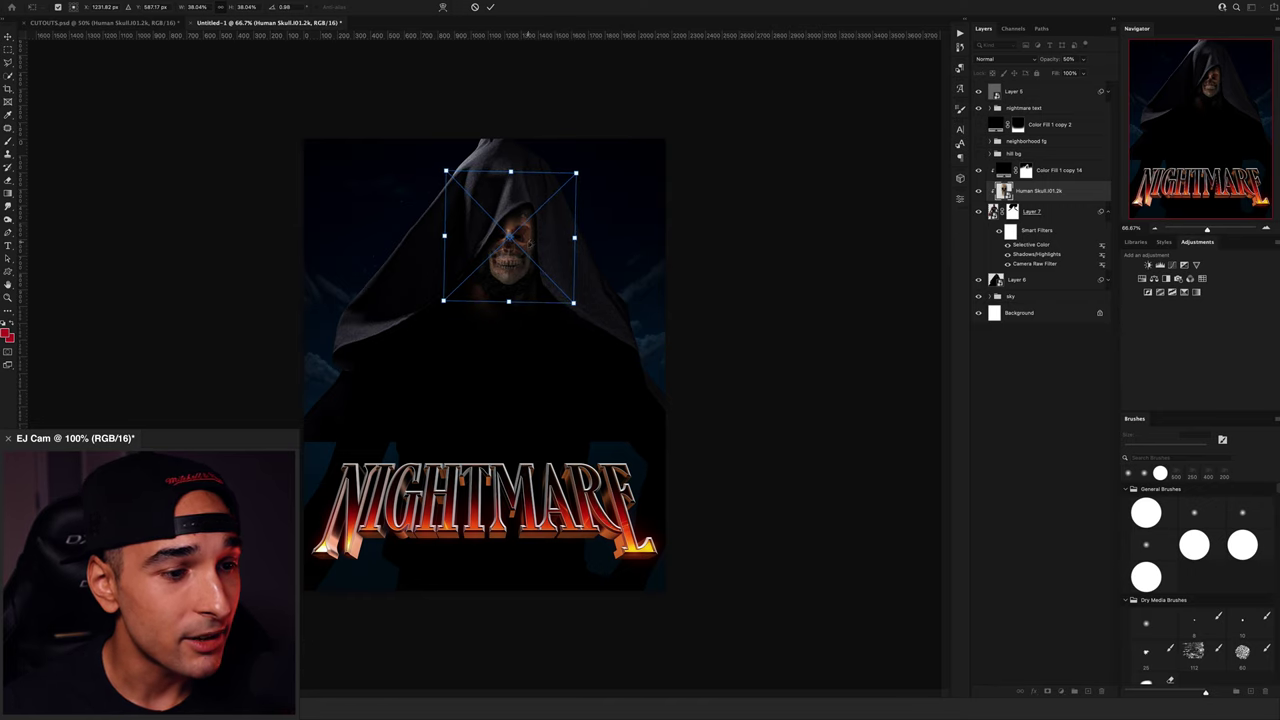
drag(540, 215, 556, 198)
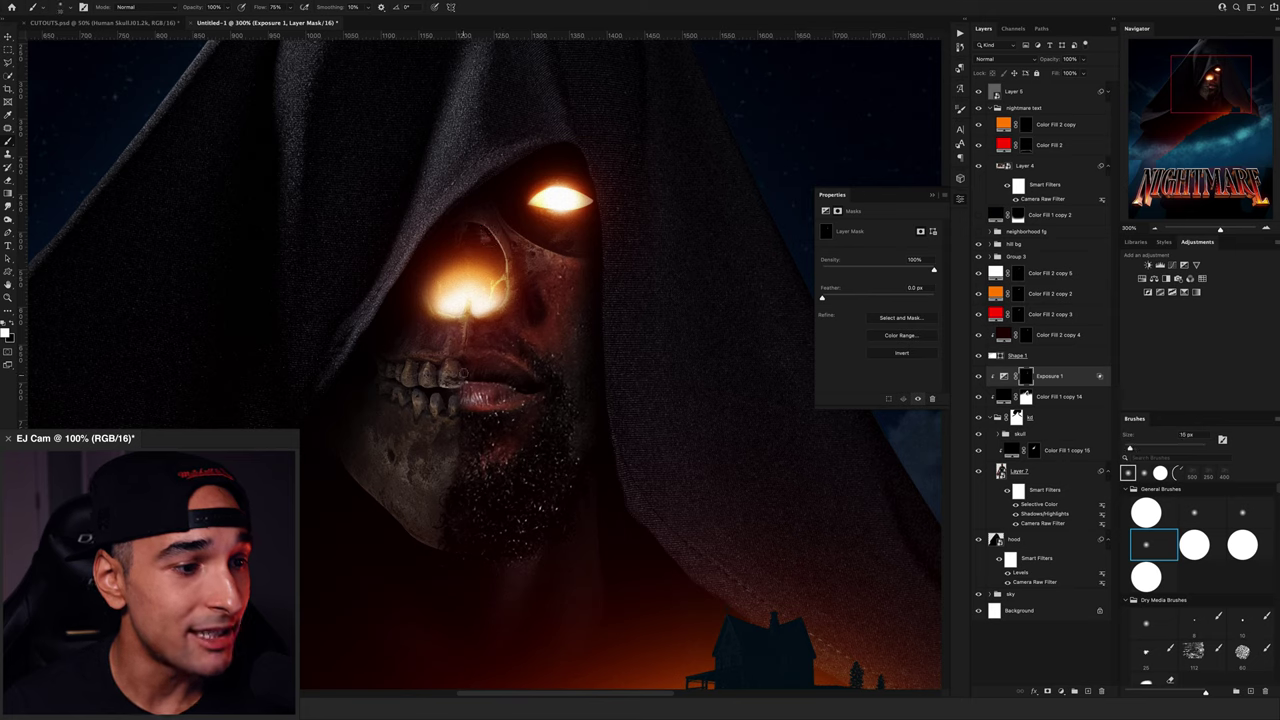
Step: Paint the Exposure 1 mask with small brush sizes to light the skull's face around the glowing eye and teeth
key(bracketleft)
key(bracketleft)
key(bracketleft)
key(bracketleft)
key(bracketleft)
key(bracketleft)
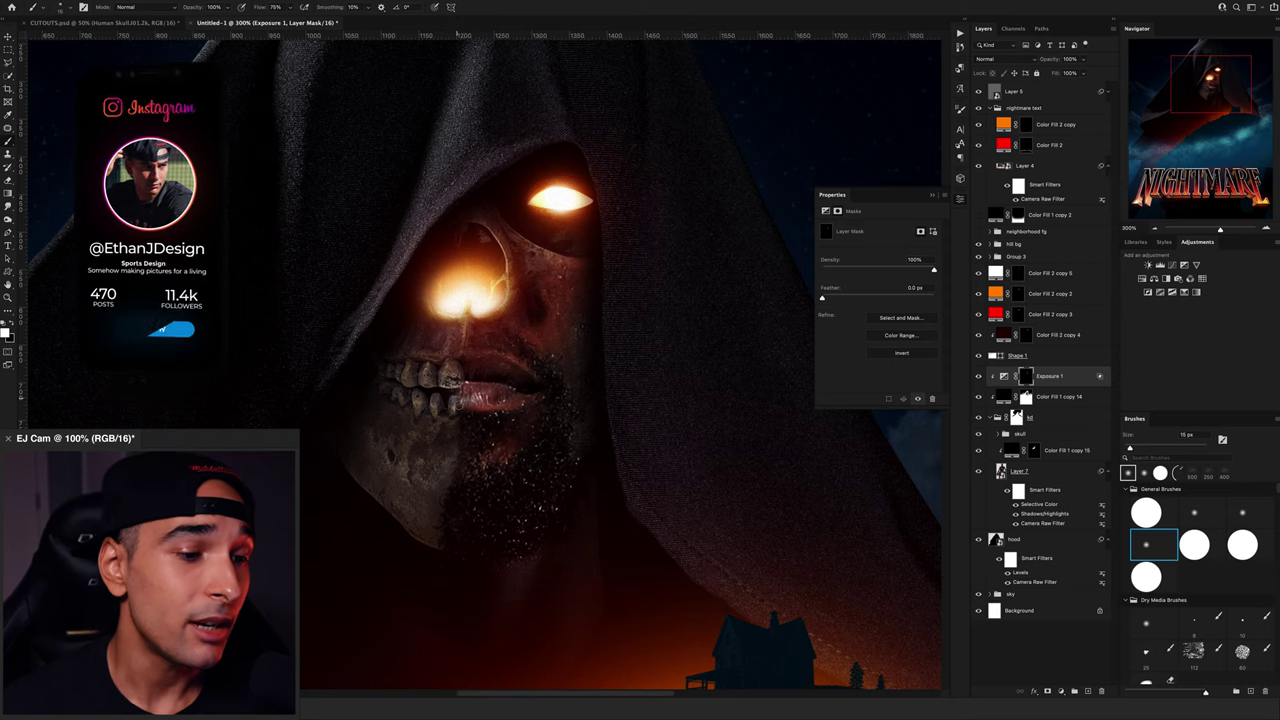
key(bracketright)
key(bracketright)
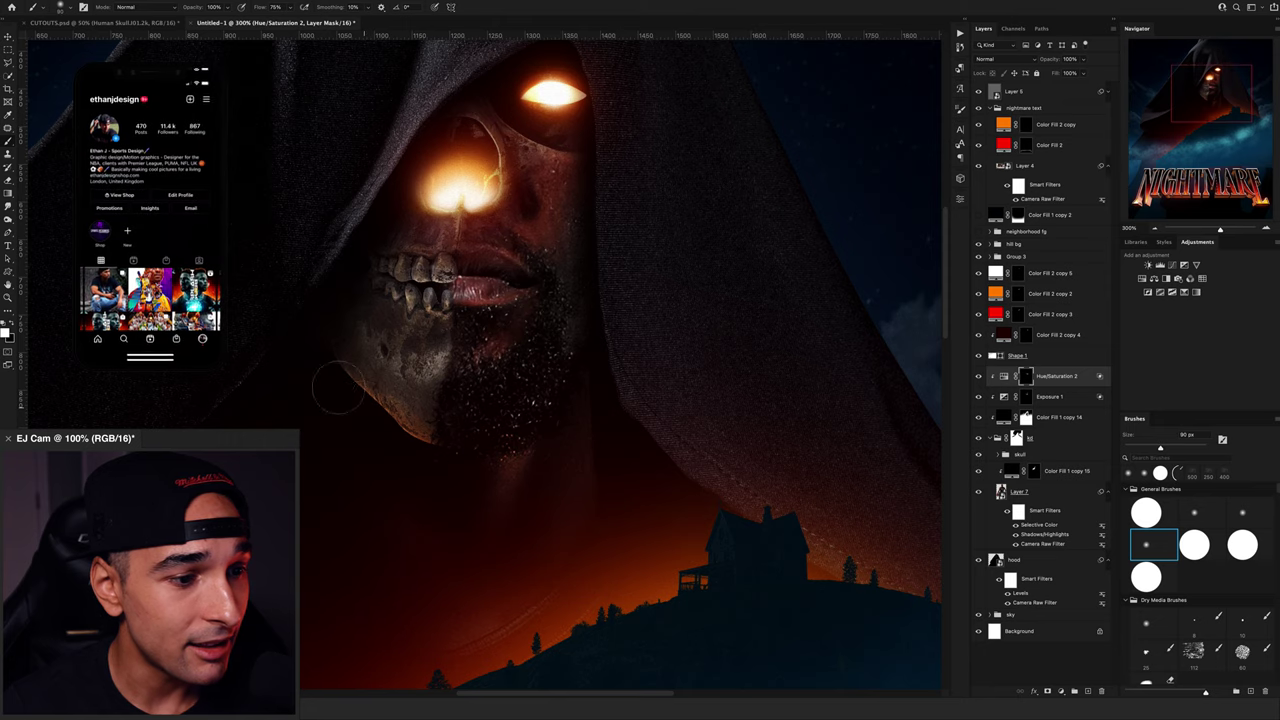
Step: Paint the Hue/Saturation masks to color the skull's jaw edge and the hood's outer rim
key(bracketleft)
key(bracketleft)
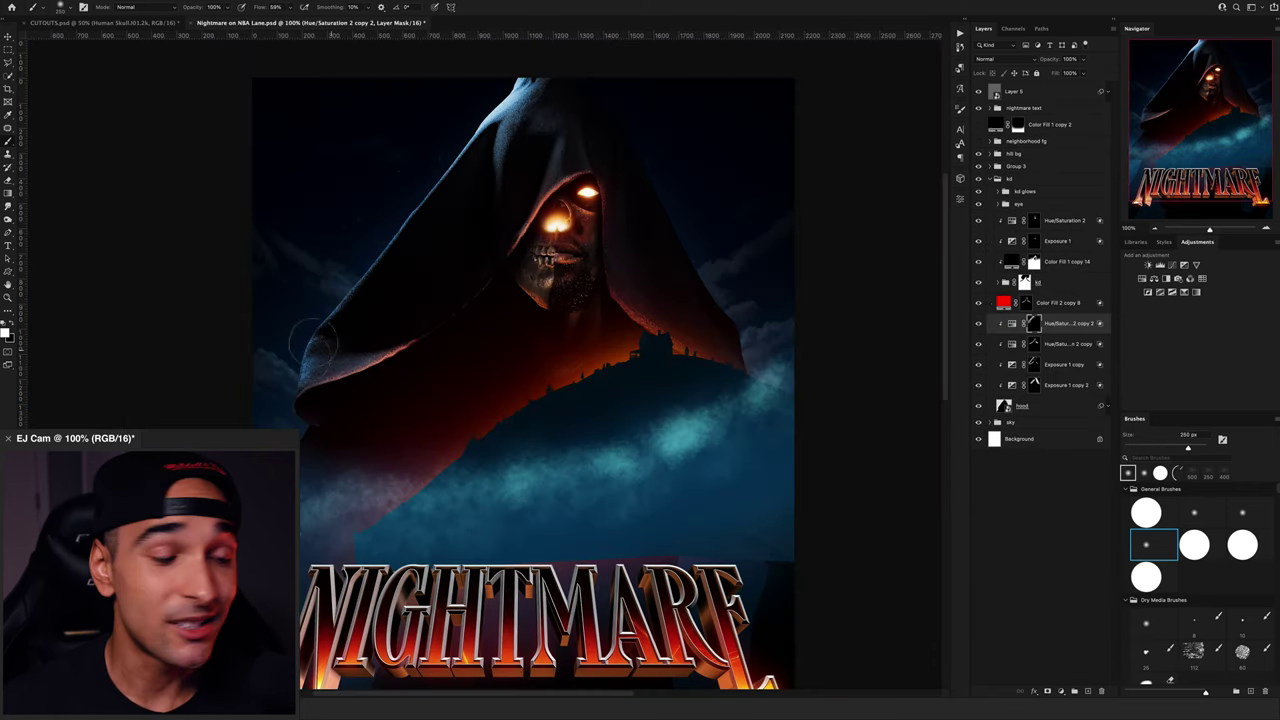
key(bracketright)
key(bracketright)
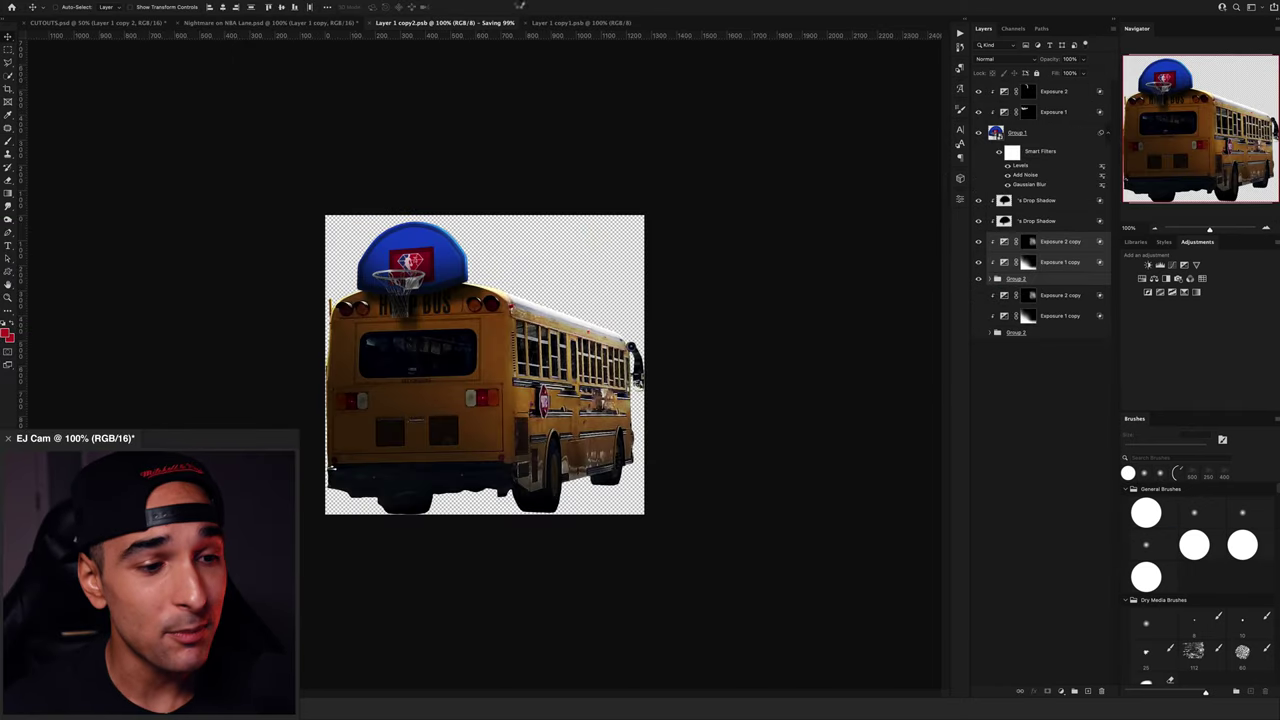
Step: Close the edited school bus files, return to the Nightmare on NBA Lane poster and fine-tune the bus's width with Free Transform
click(493, 24)
click(370, 24)
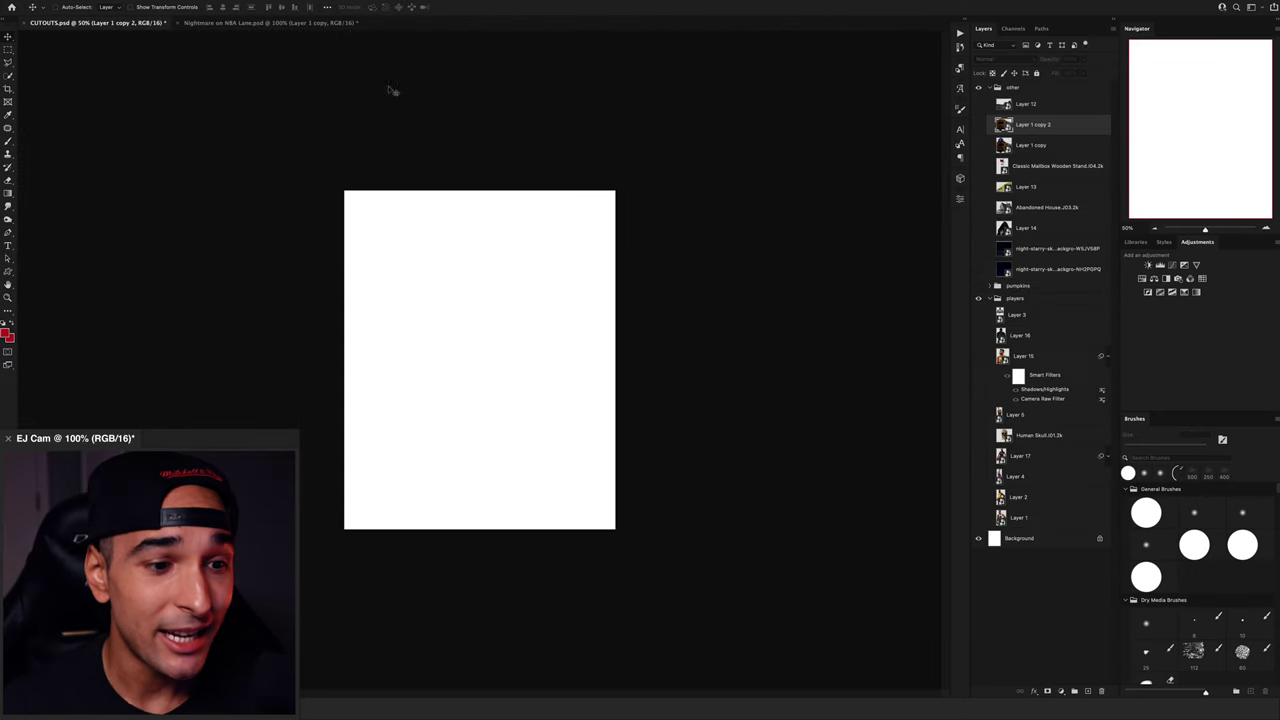
click(313, 23)
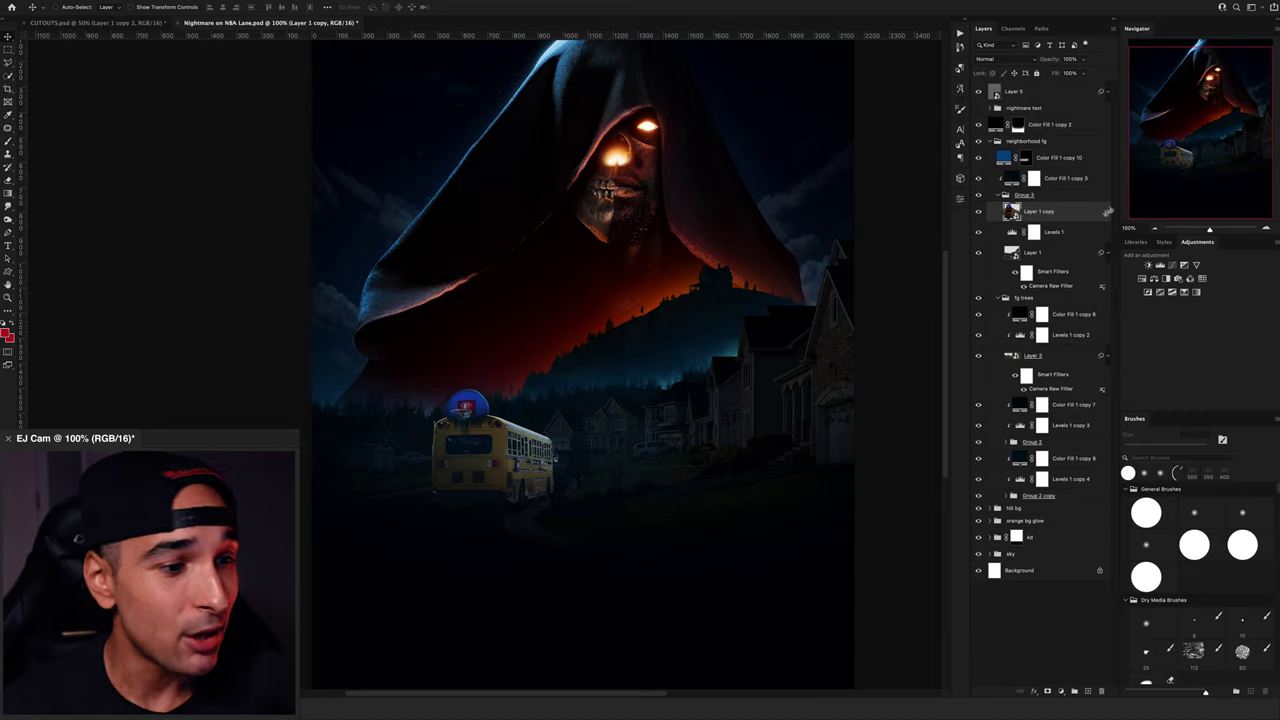
key(ctrl+t)
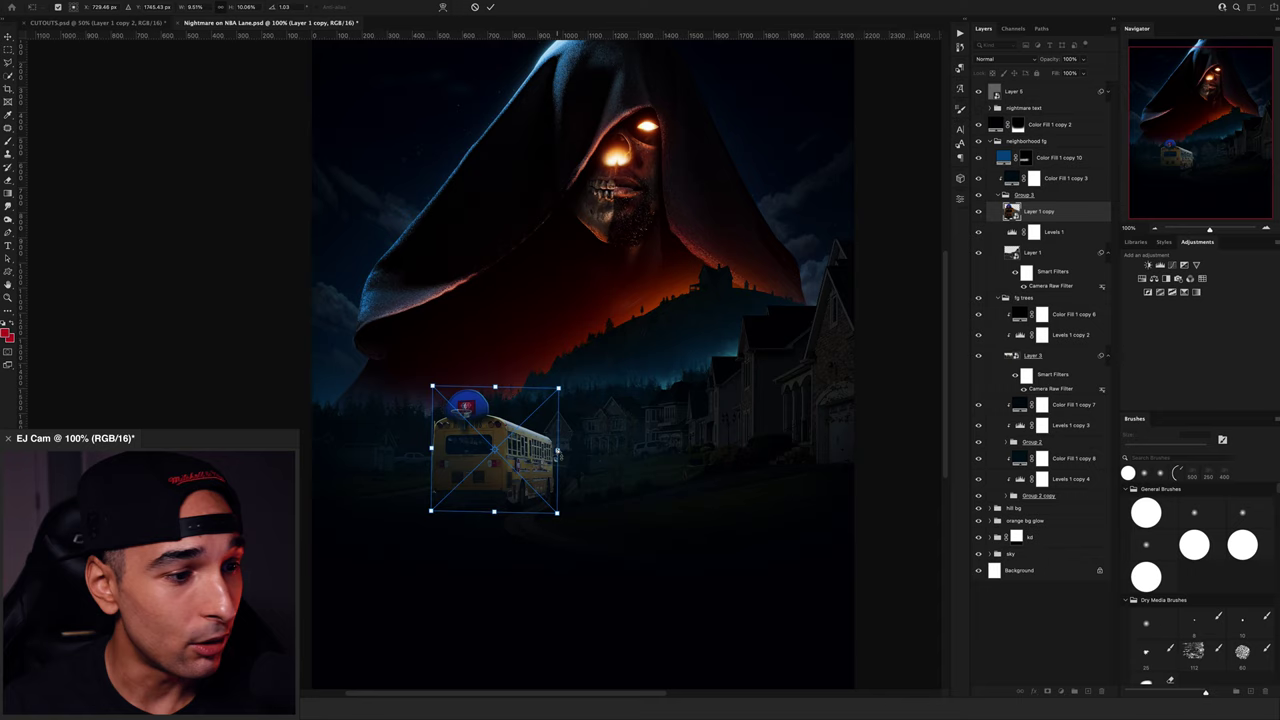
drag(557, 450, 556, 447)
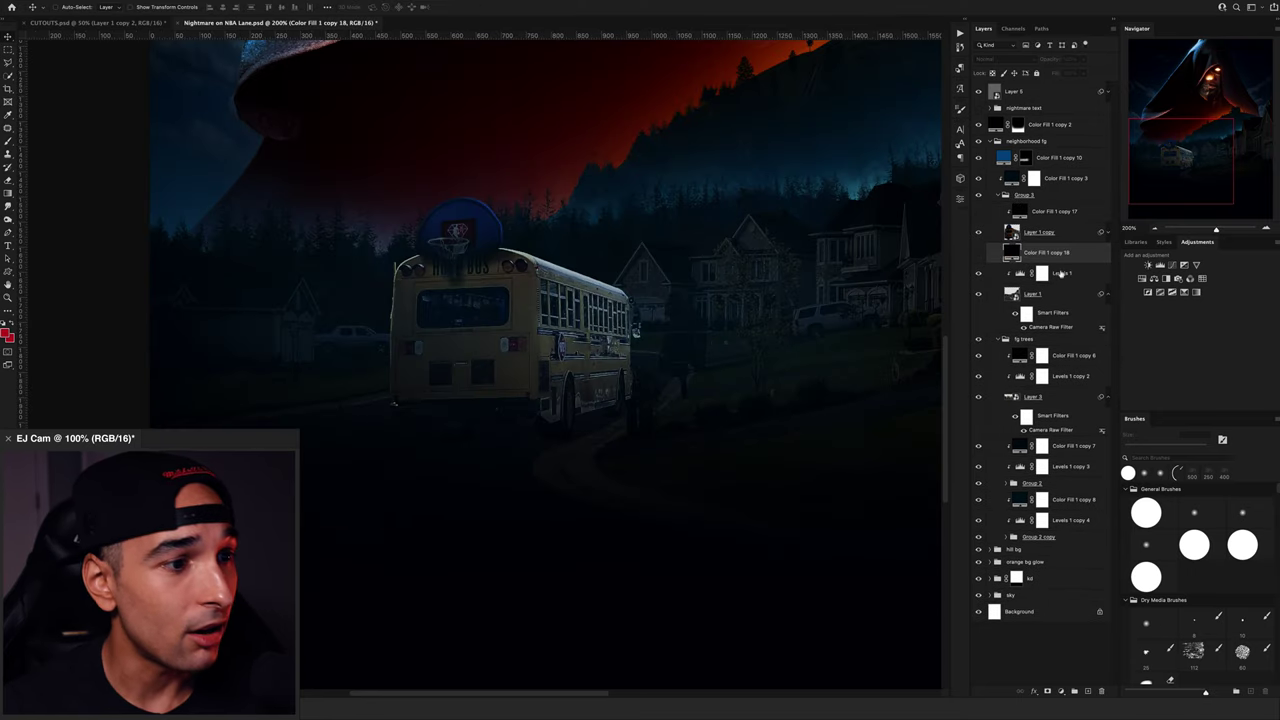
Step: Move the Levels 1 adjustment above Group 3 so it darkens the bus and neighborhood together
drag(1062, 273, 1058, 198)
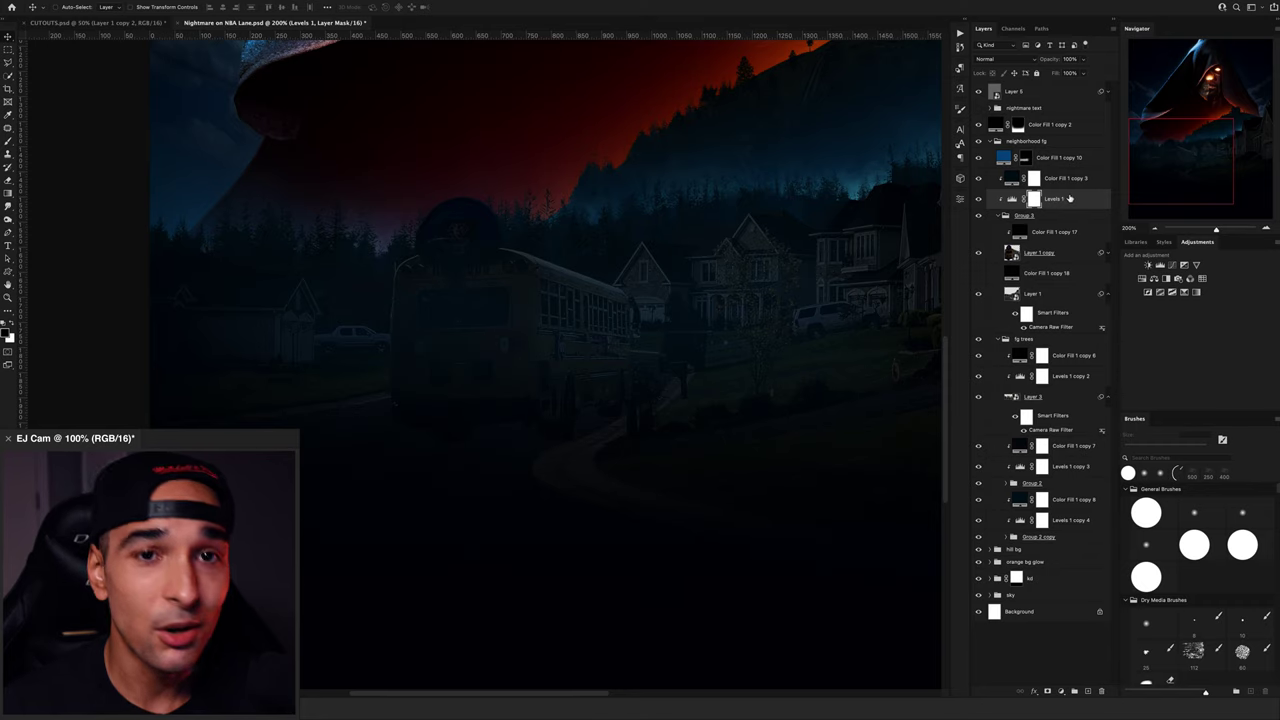
click(1155, 230)
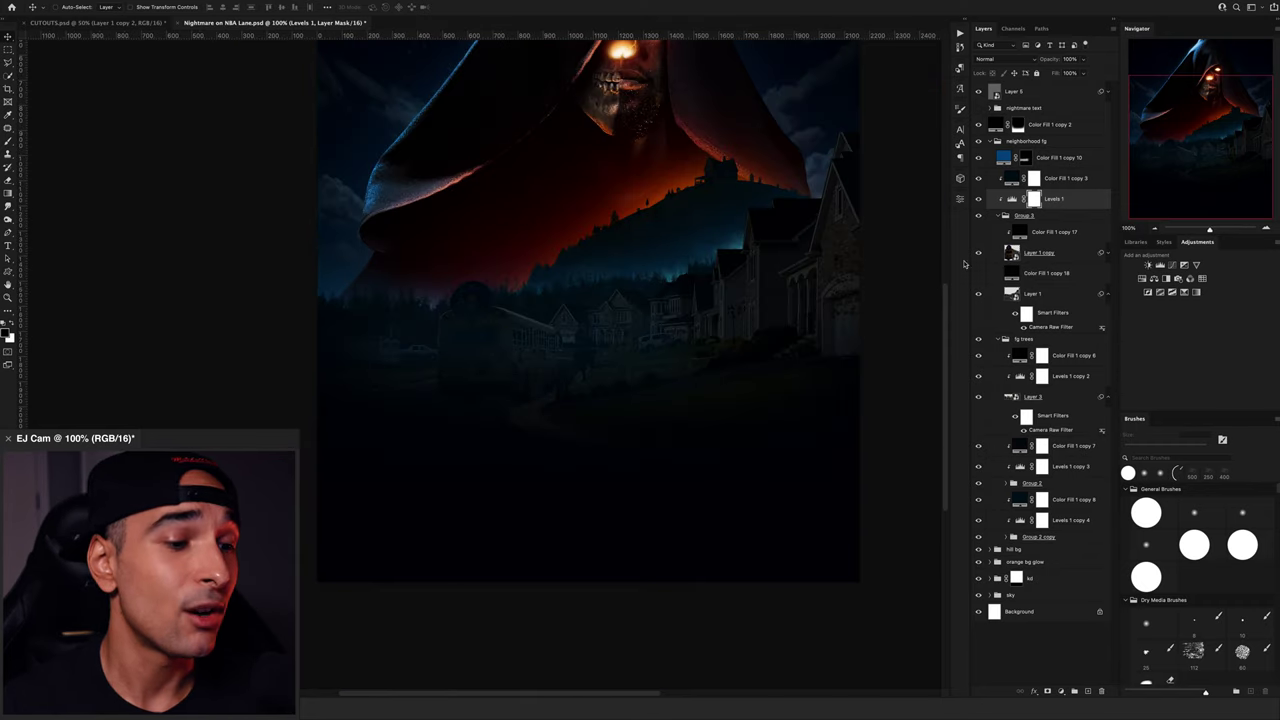
click(1268, 230)
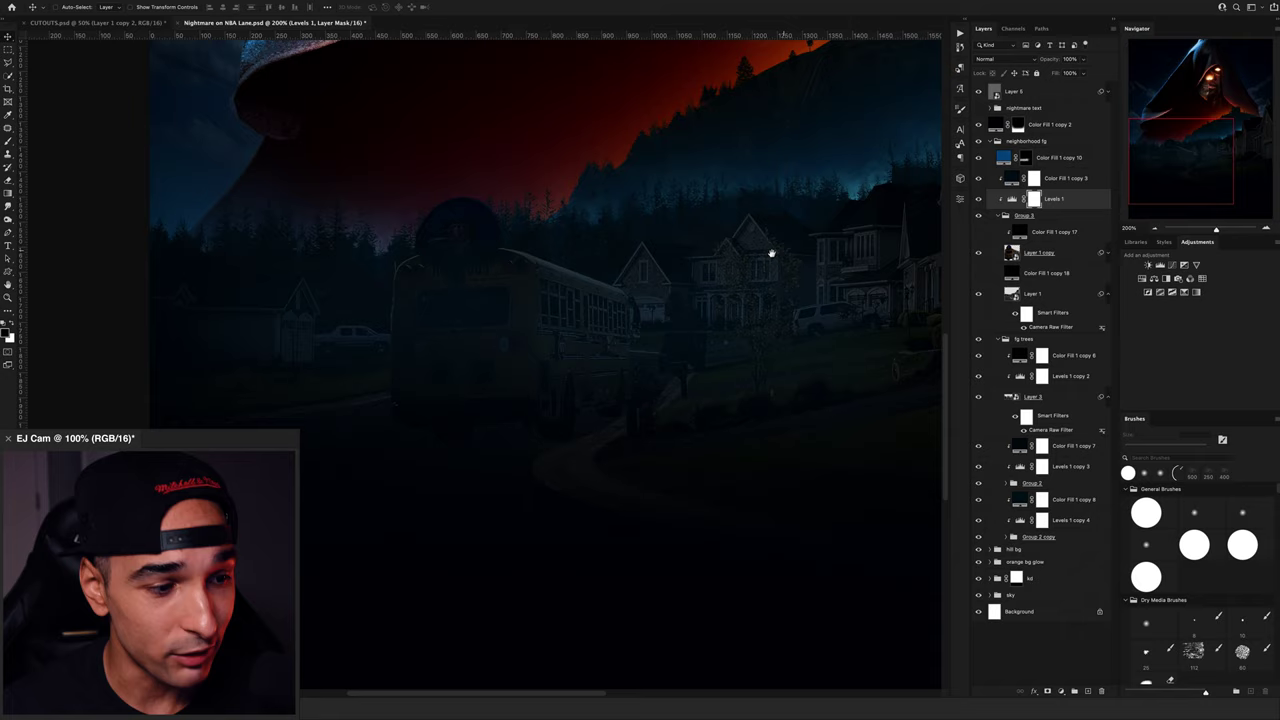
drag(611, 362, 612, 436)
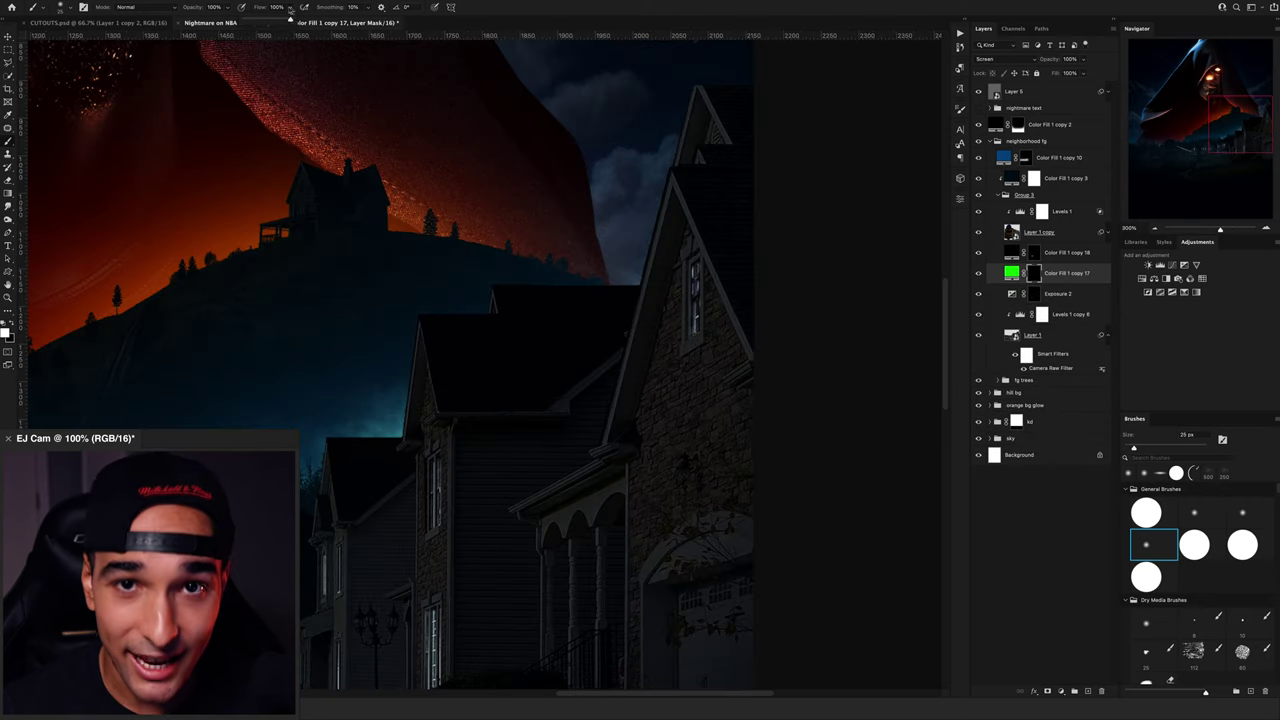
Step: Paint the gable window green on the Color Fill 1 copy 17 mask and tint its roof trim through the Hue/Saturation 3 mask
key(bracketright)
key(bracketright)
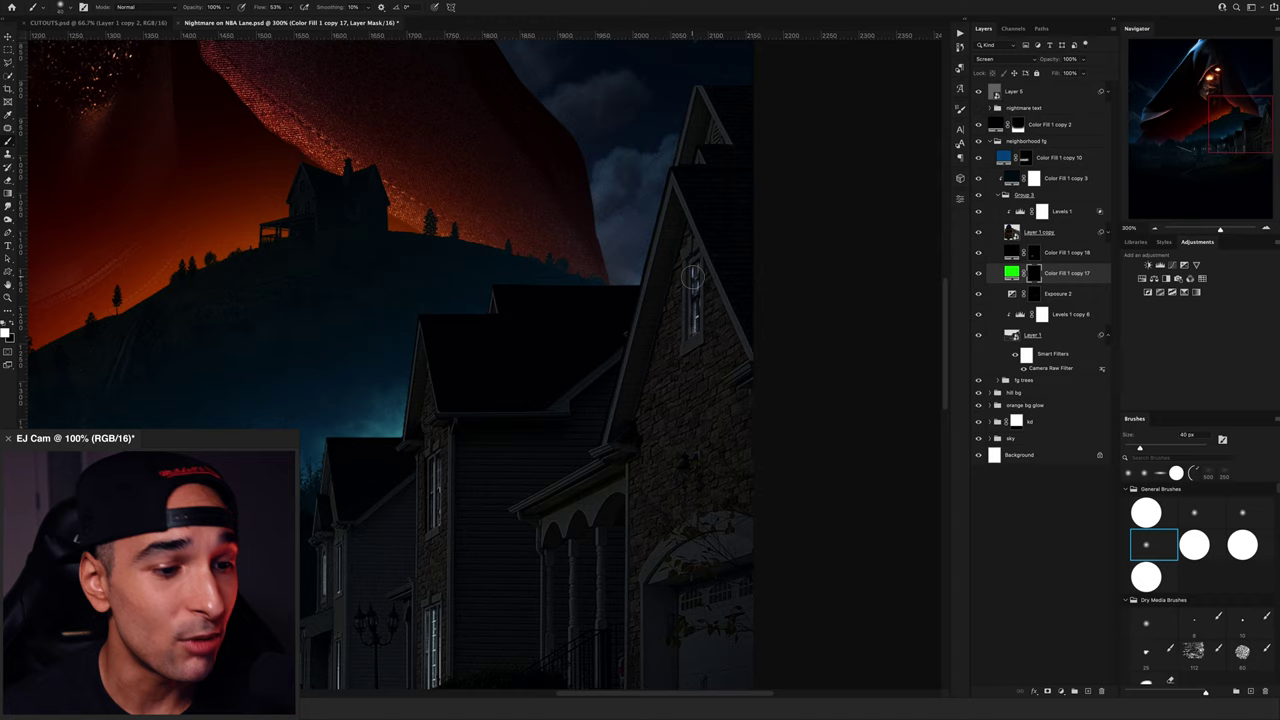
drag(694, 266, 694, 336)
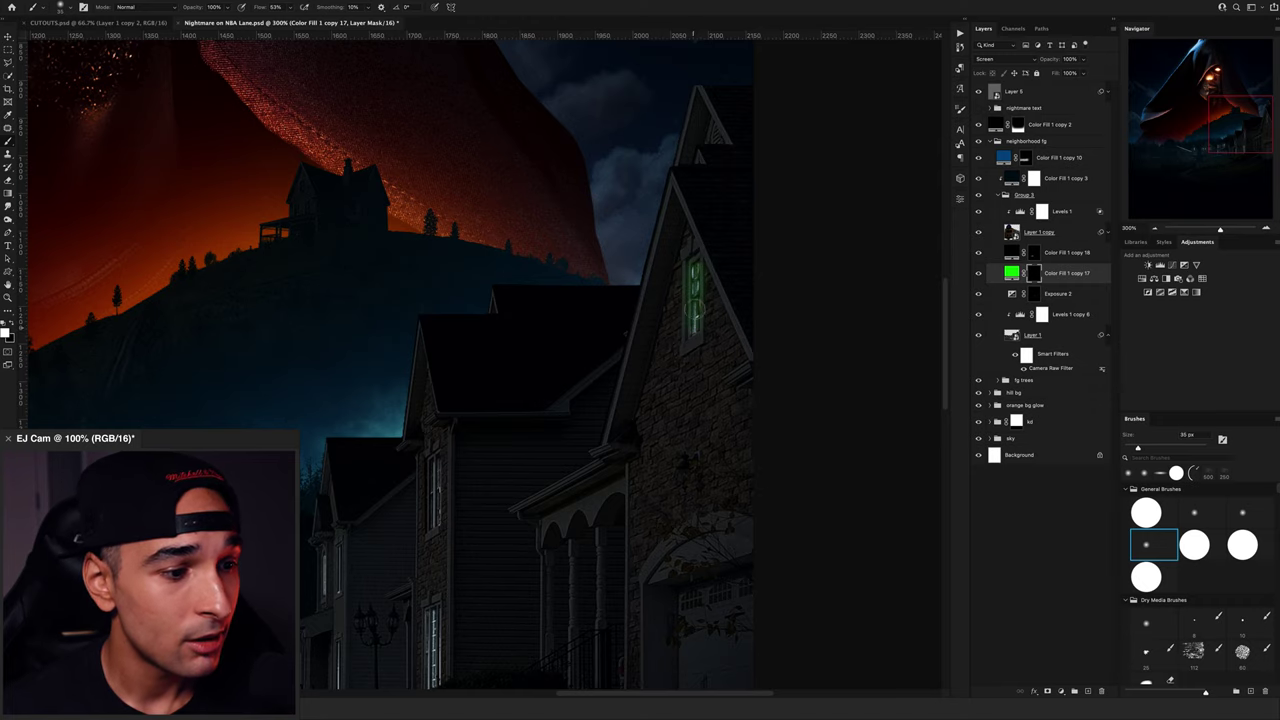
key(bracketleft)
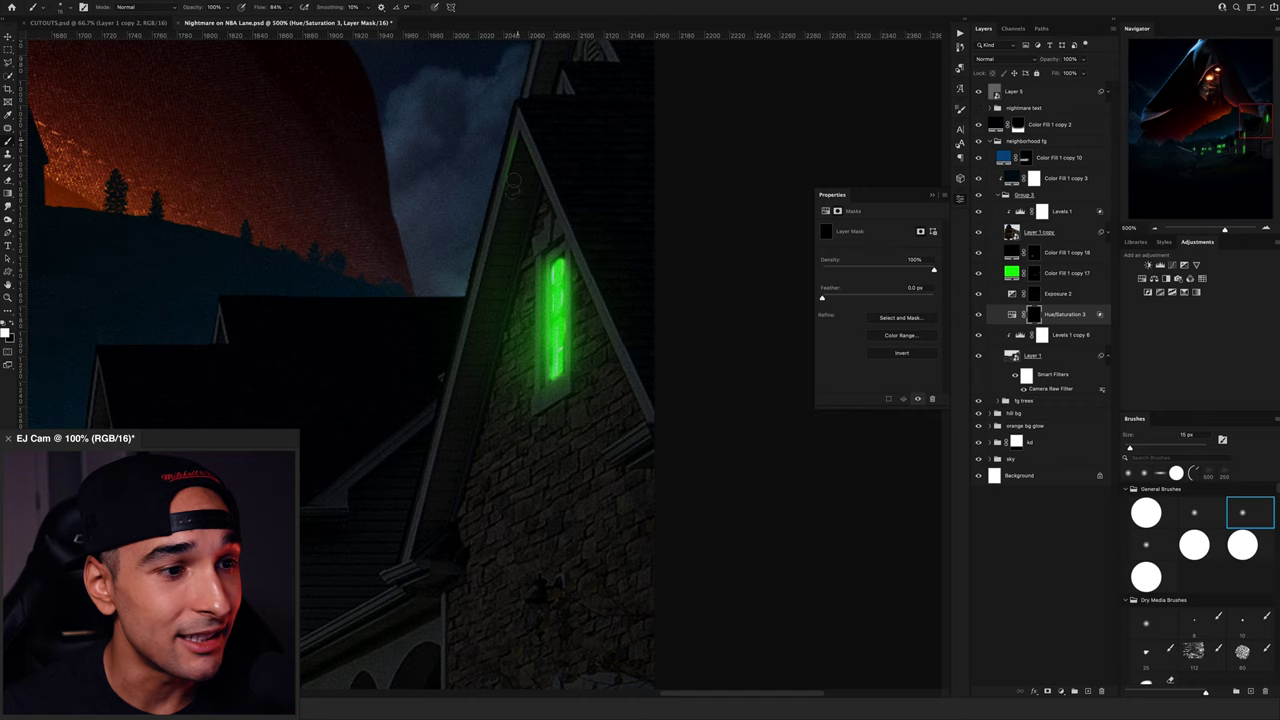
key(bracketright)
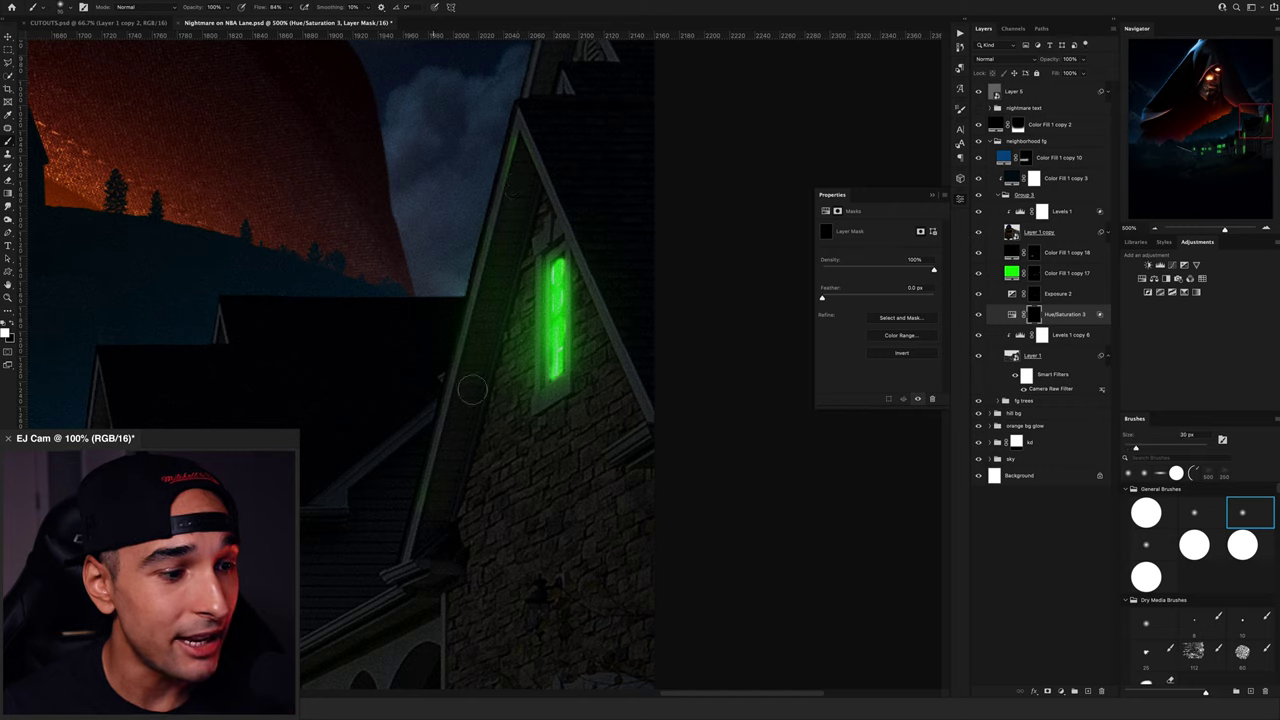
key(bracketleft)
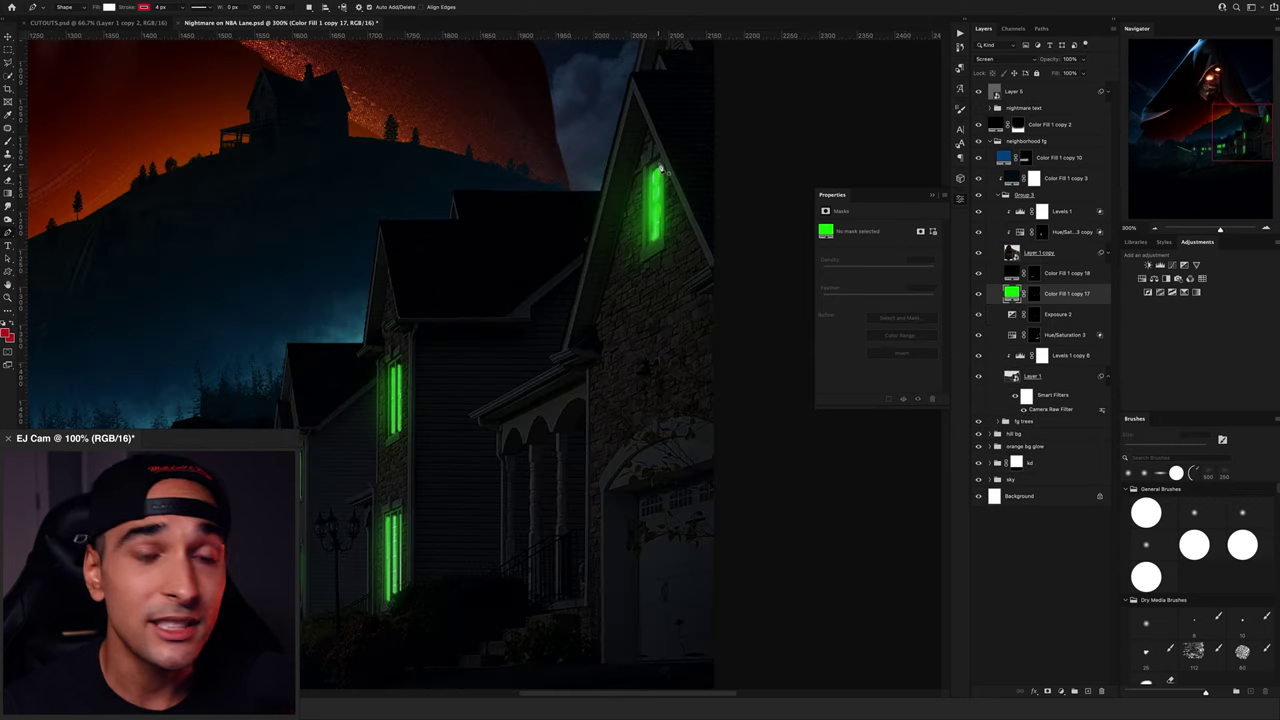
Step: Draw a closed four-sided light-beam shape about 296 × 227 px widening outward from the gable window with the Pen tool
click(660, 170)
click(440, 127)
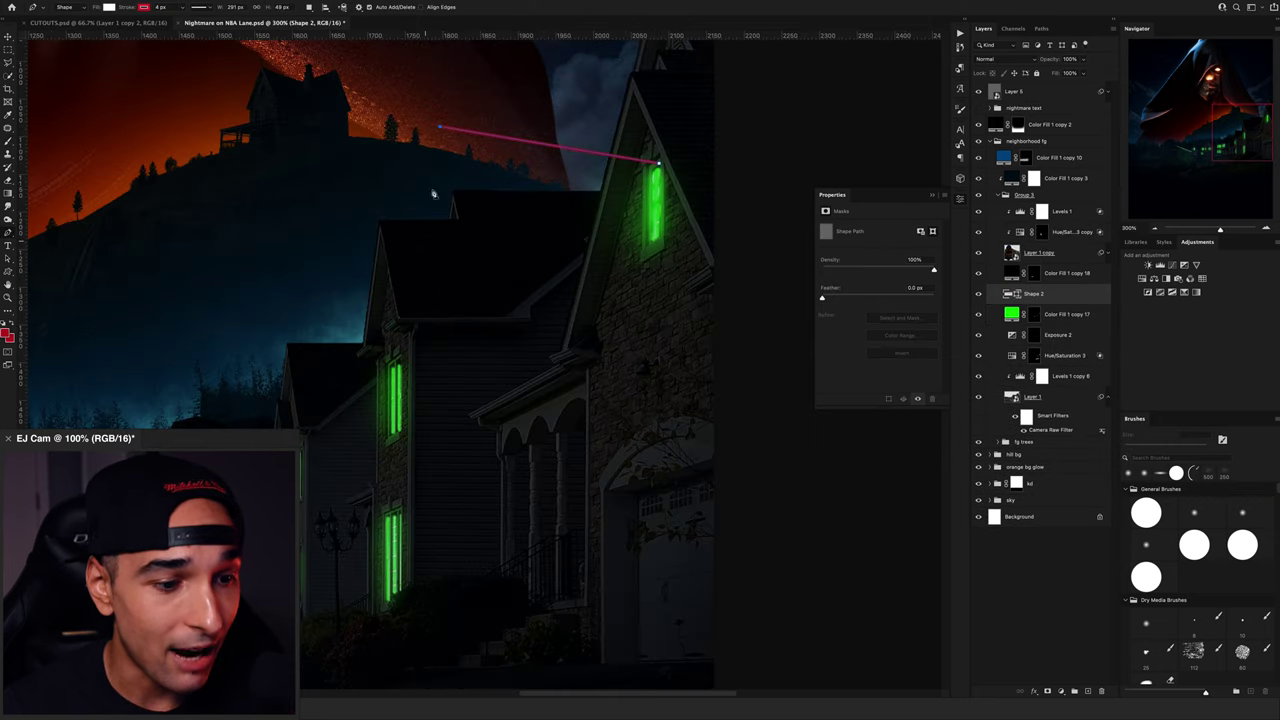
click(457, 299)
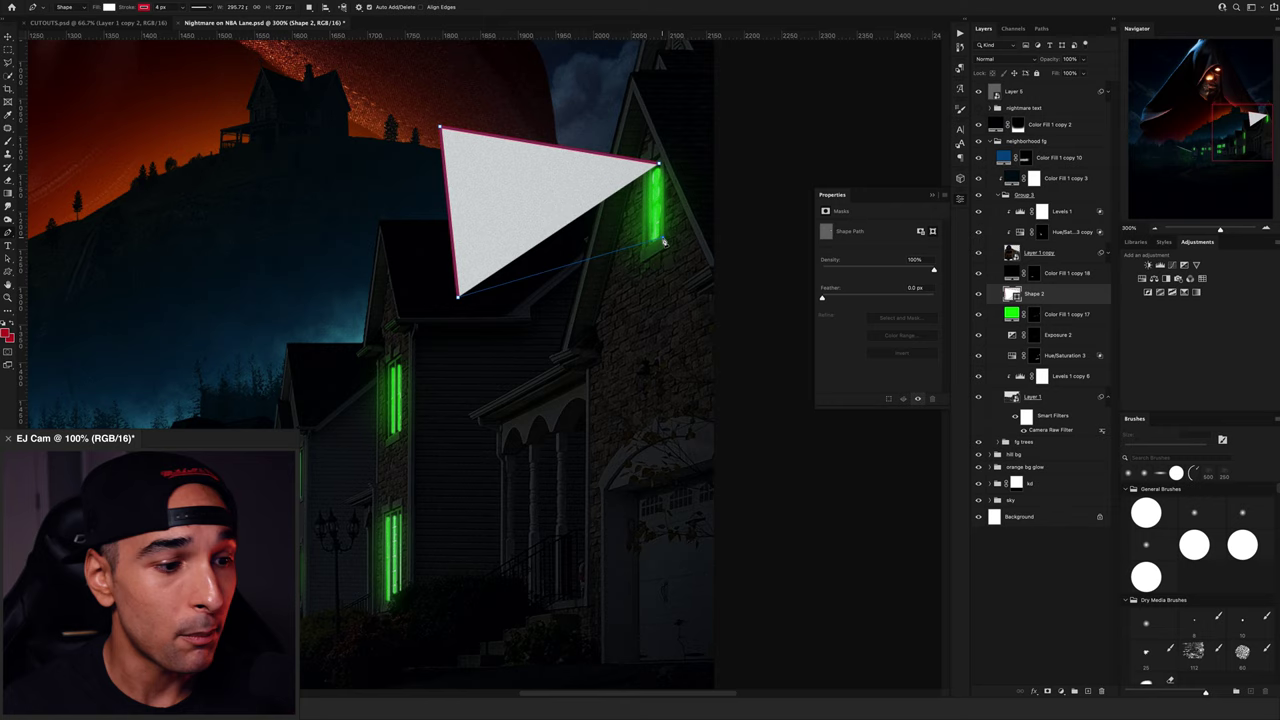
click(662, 237)
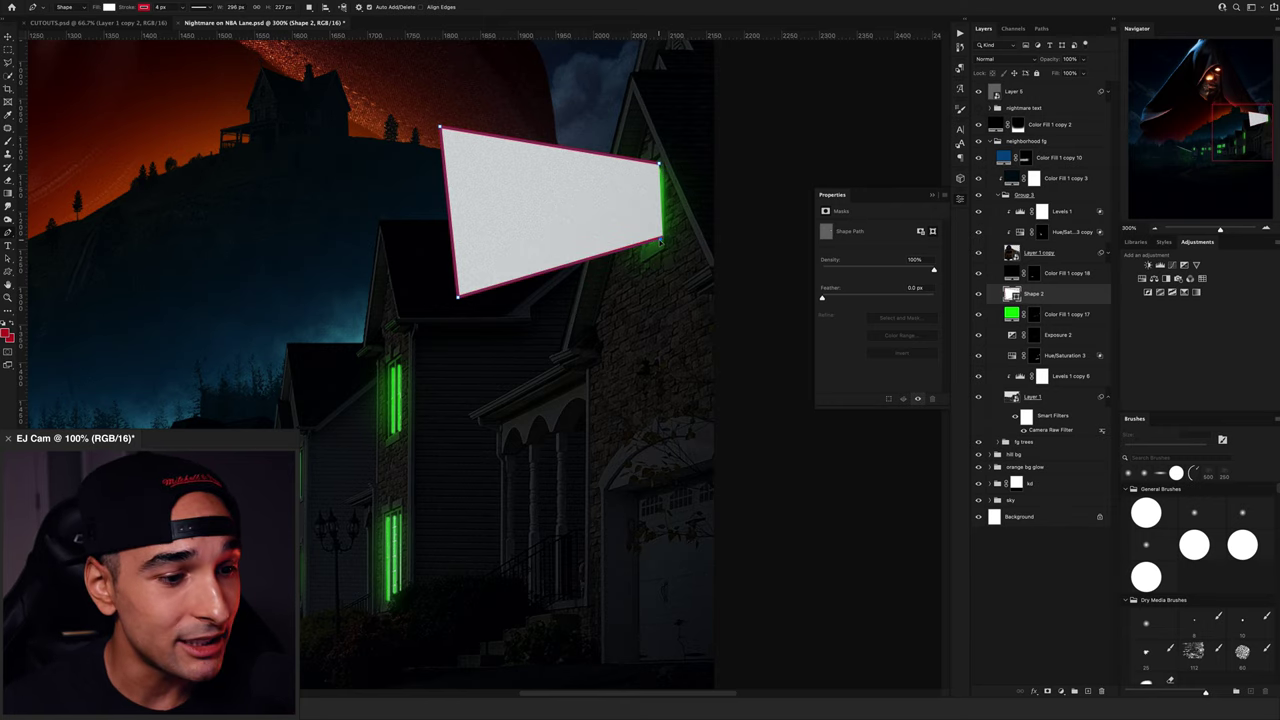
click(660, 164)
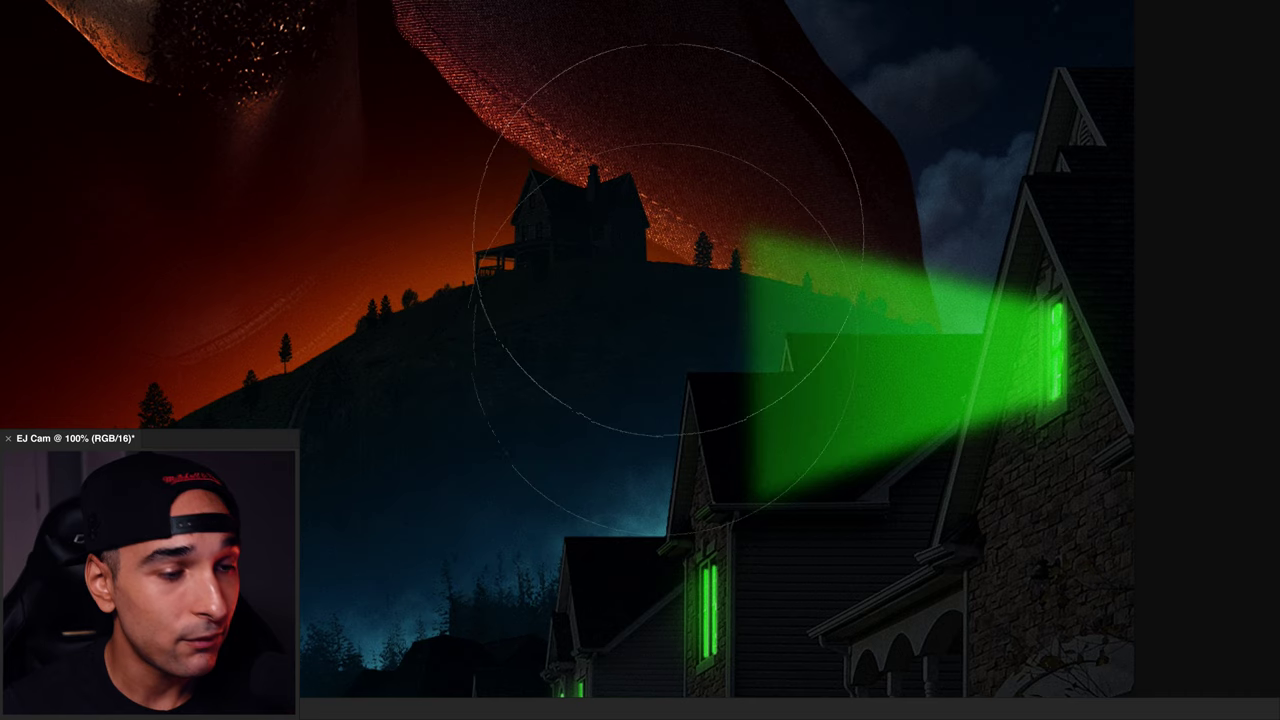
Step: Fade the far end of the green beam on its layer mask and place a beam at the lower house window
drag(760, 560, 749, 300)
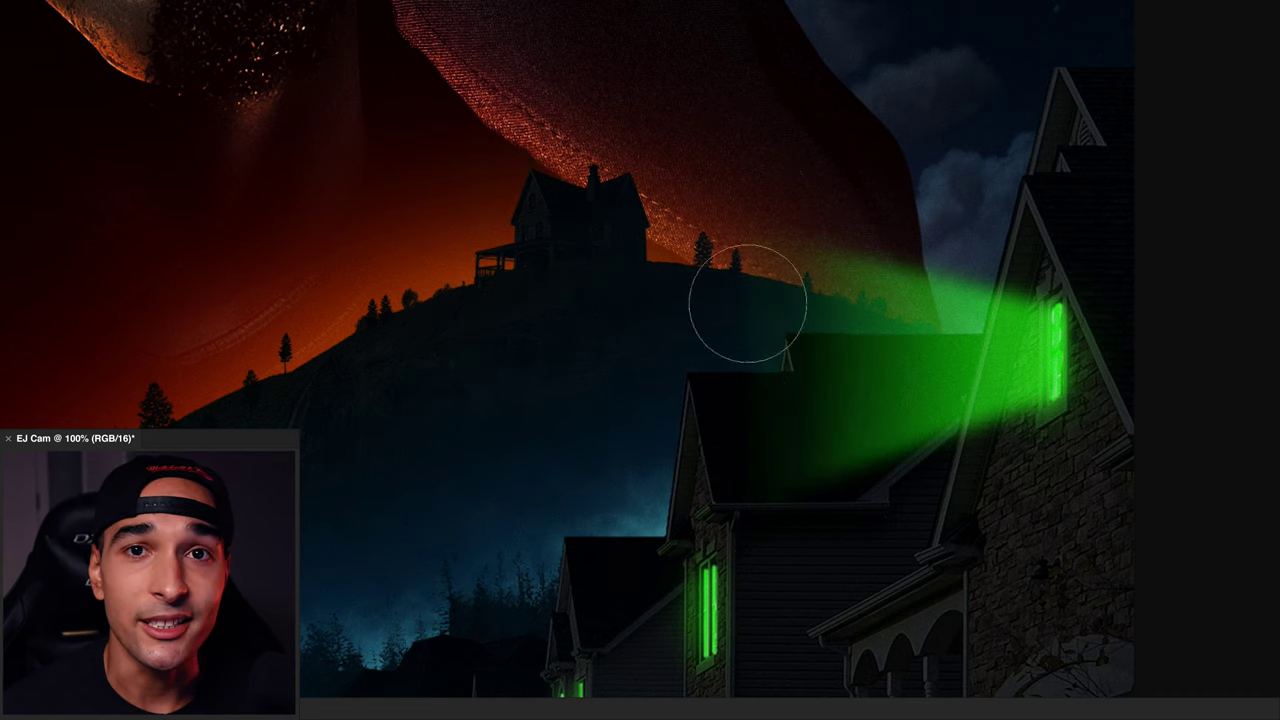
key(bracketright)
key(bracketright)
key(bracketright)
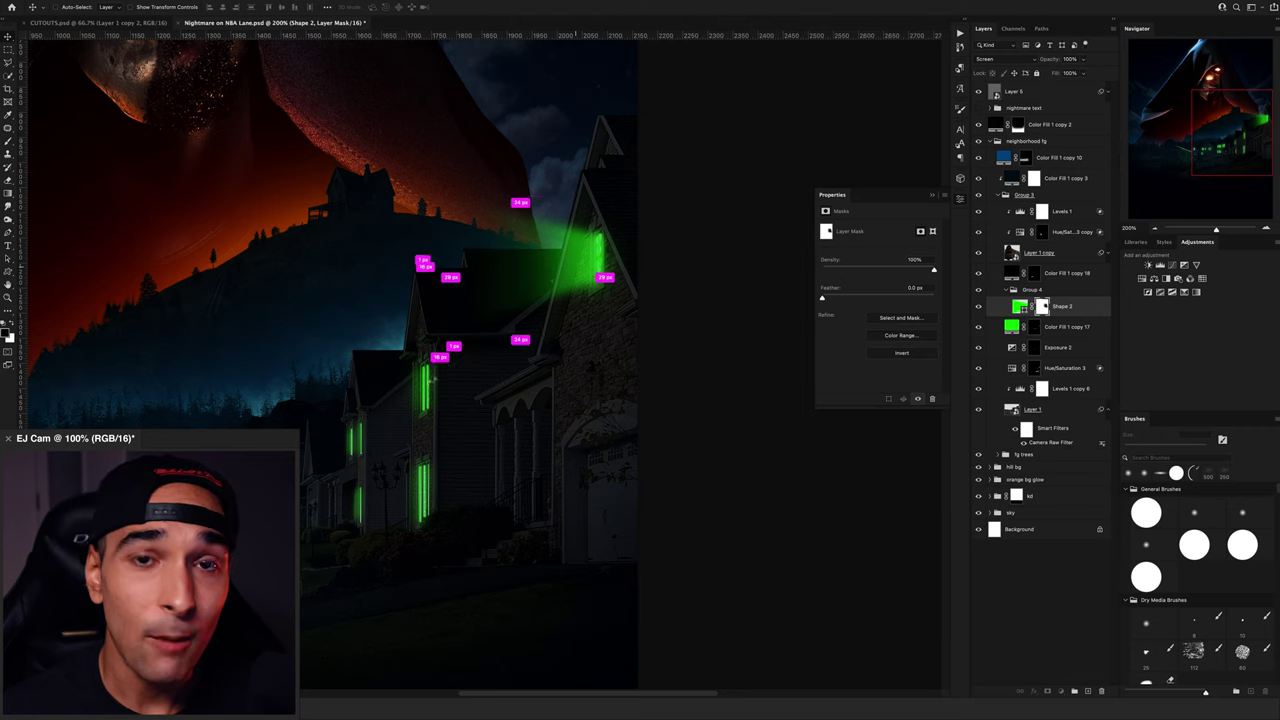
drag(1016, 413, 668, 676)
drag(405, 421, 440, 370)
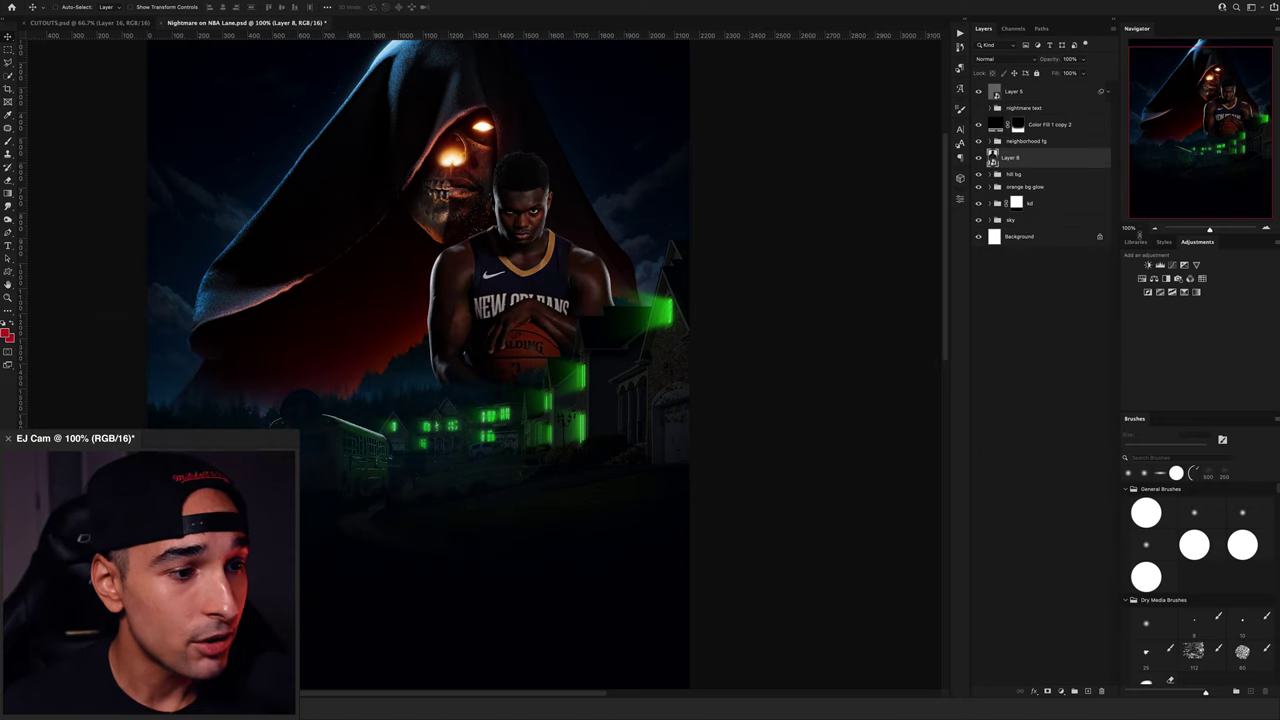
Step: Scale down the New Orleans player on Layer 8 in front of the hooded figure
key(ctrl+t)
drag(622, 149, 575, 204)
key(Return)
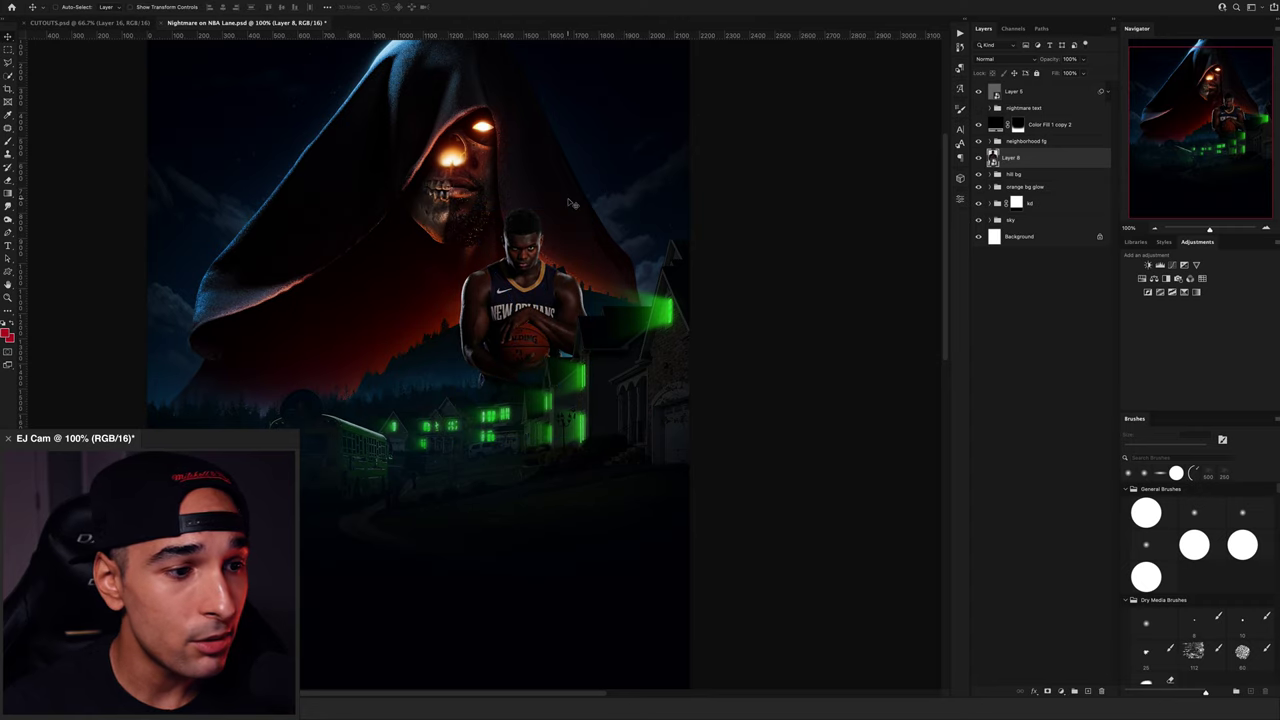
key(ctrl+minus)
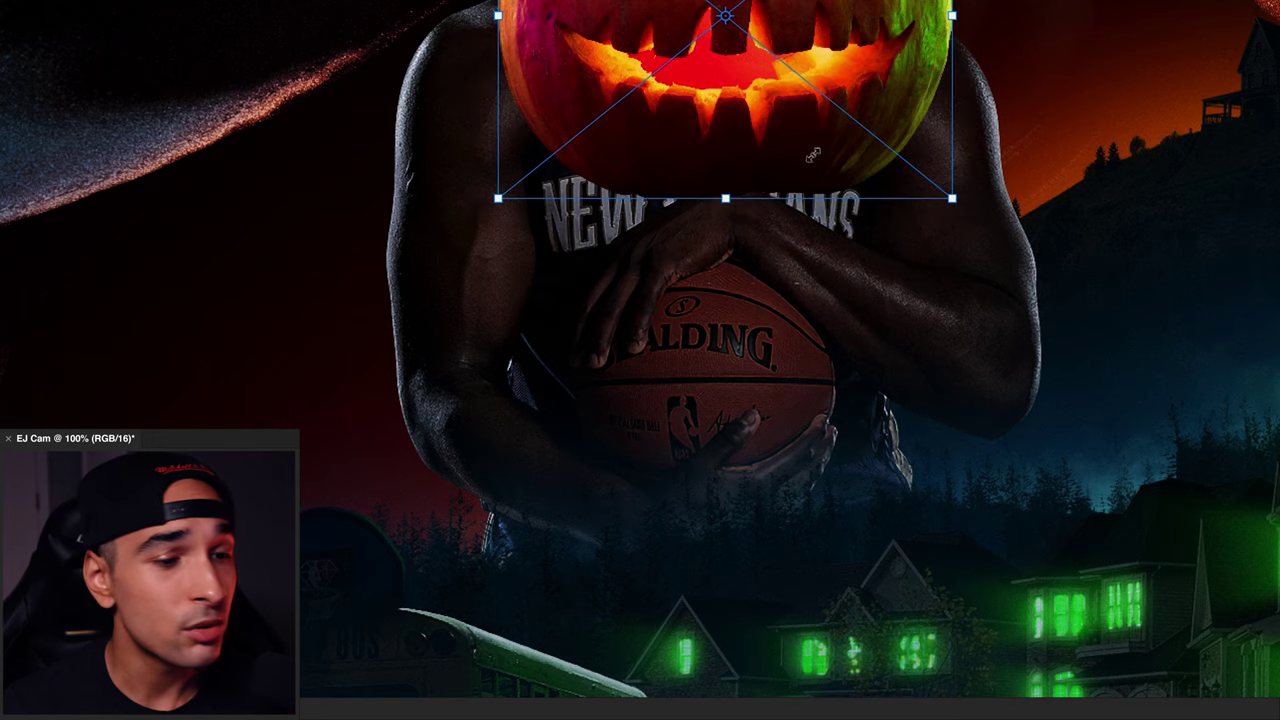
Step: Scale and position the carved pumpkin over the player's basketball, and mask it around his hands
drag(813, 155, 812, 290)
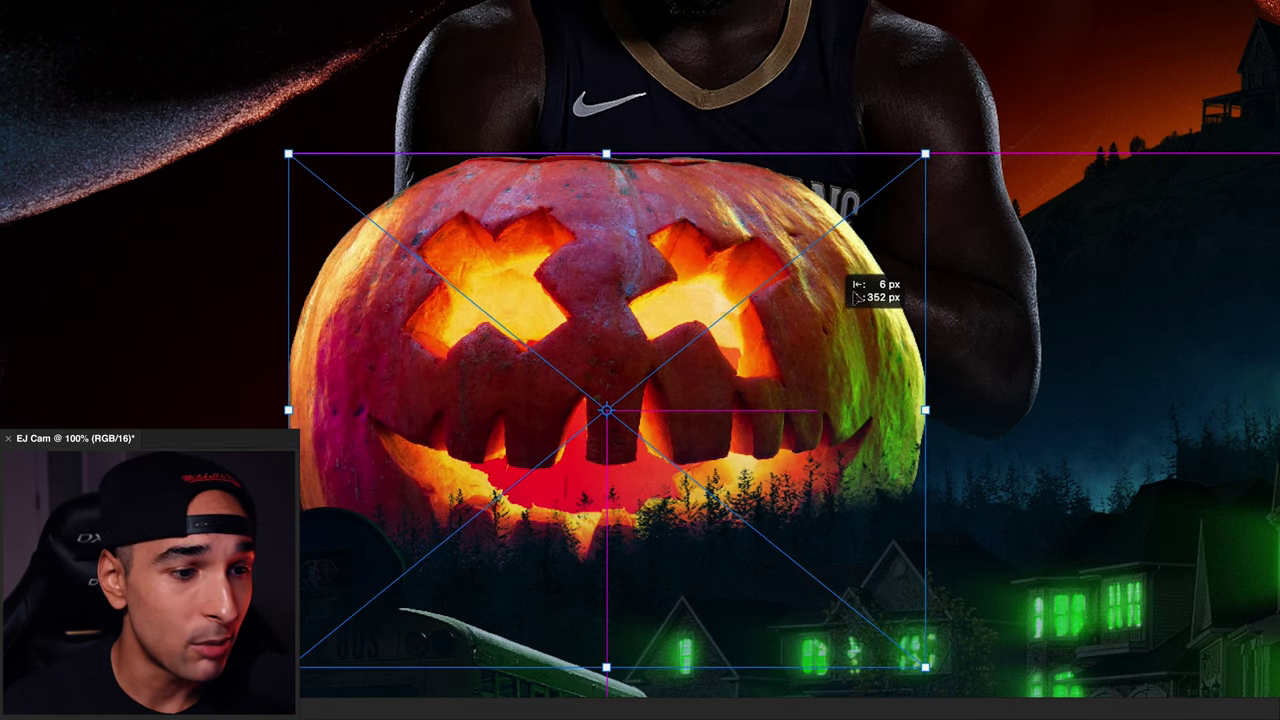
drag(840, 290, 852, 292)
mouse_move(891, 240)
mouse_down()
mouse_move(775, 340)
mouse_move(752, 396)
mouse_move(718, 412)
mouse_move(782, 370)
mouse_move(760, 388)
mouse_up()
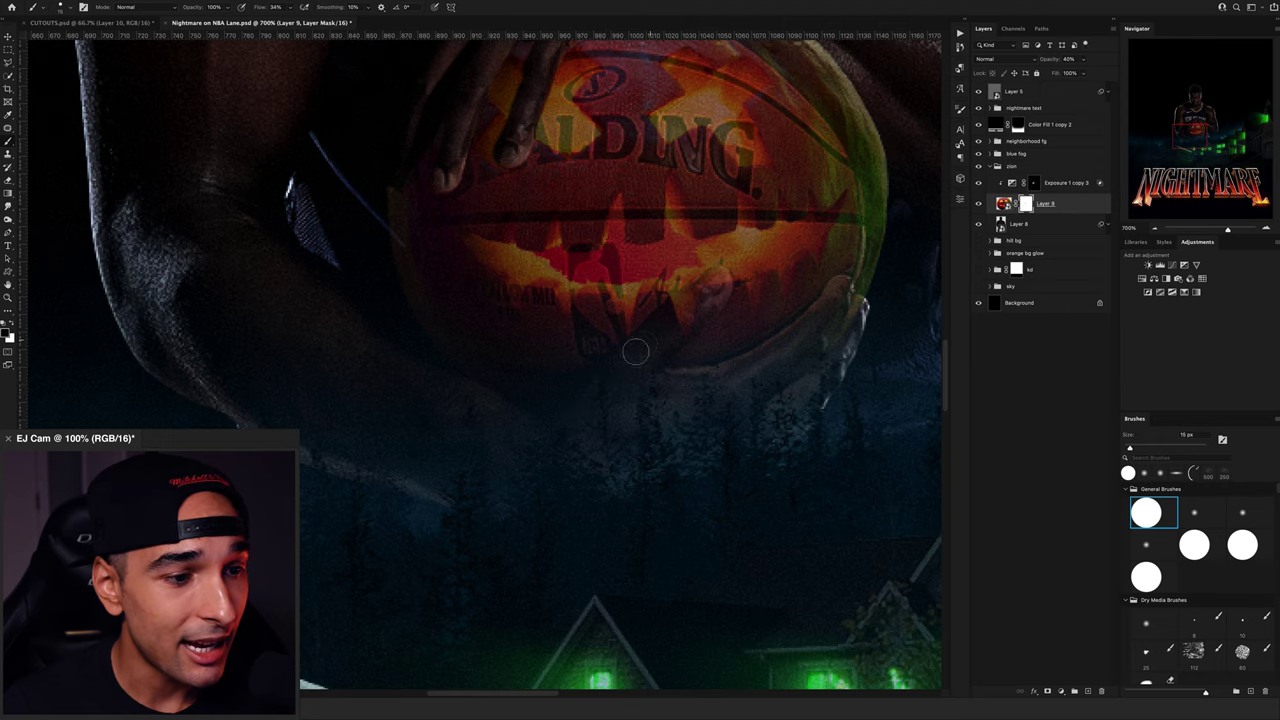
drag(672, 325, 712, 283)
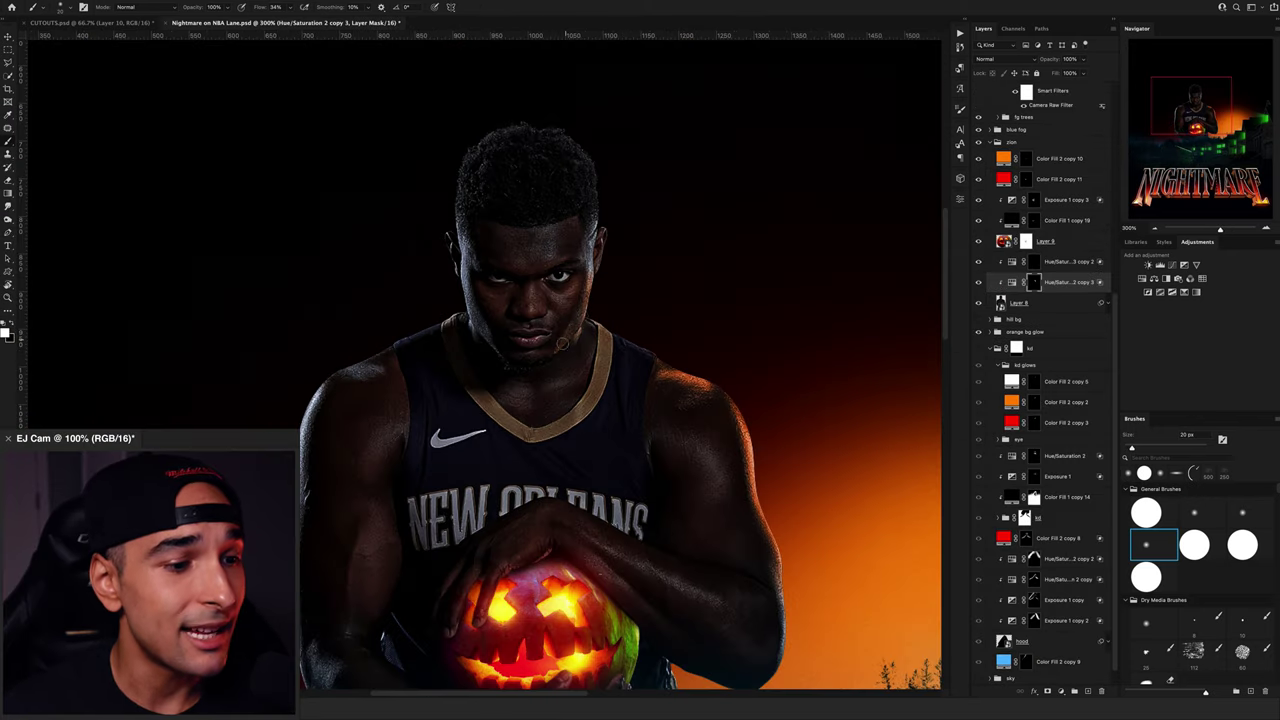
Step: Paint orange rim light along the New Orleans player's jaw on the Hue/Saturation 2 copy 3 mask with a larger brush
key(bracketright)
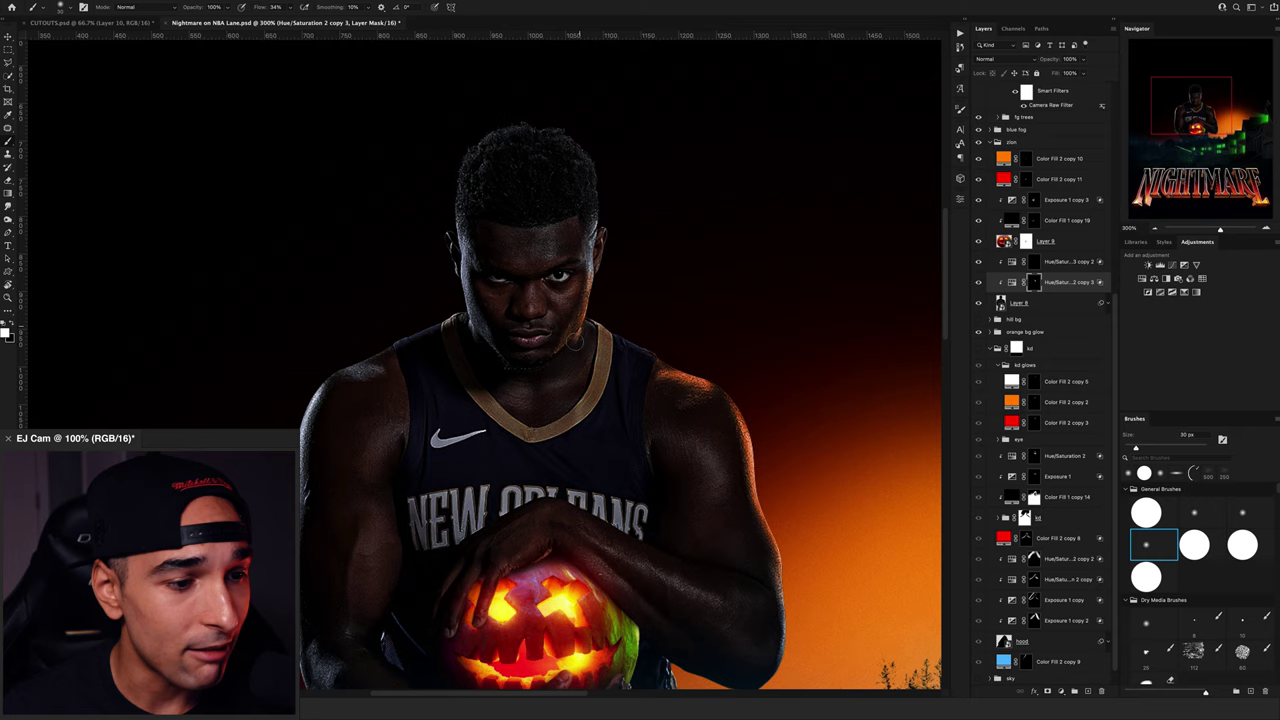
key(bracketright)
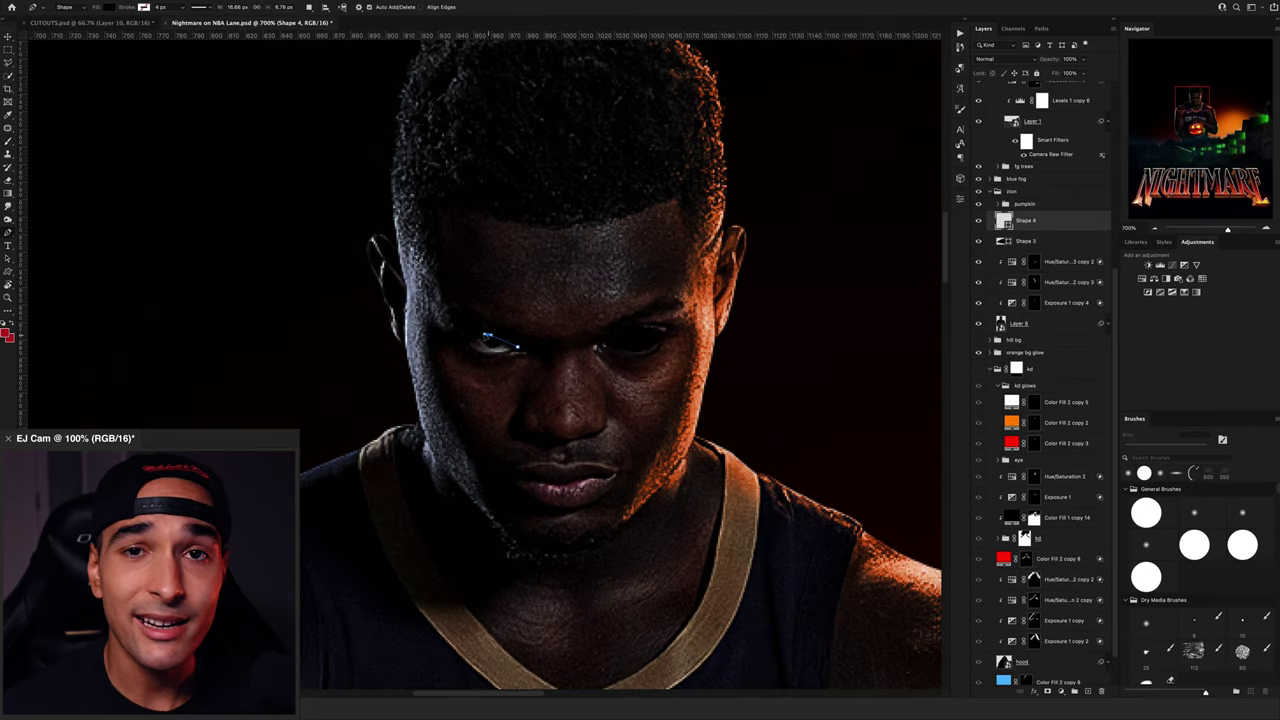
Step: Shape the whitened eye on the player's face and blend the forehead wound with the This Layer highlight range in Blend If
drag(489, 333, 474, 333)
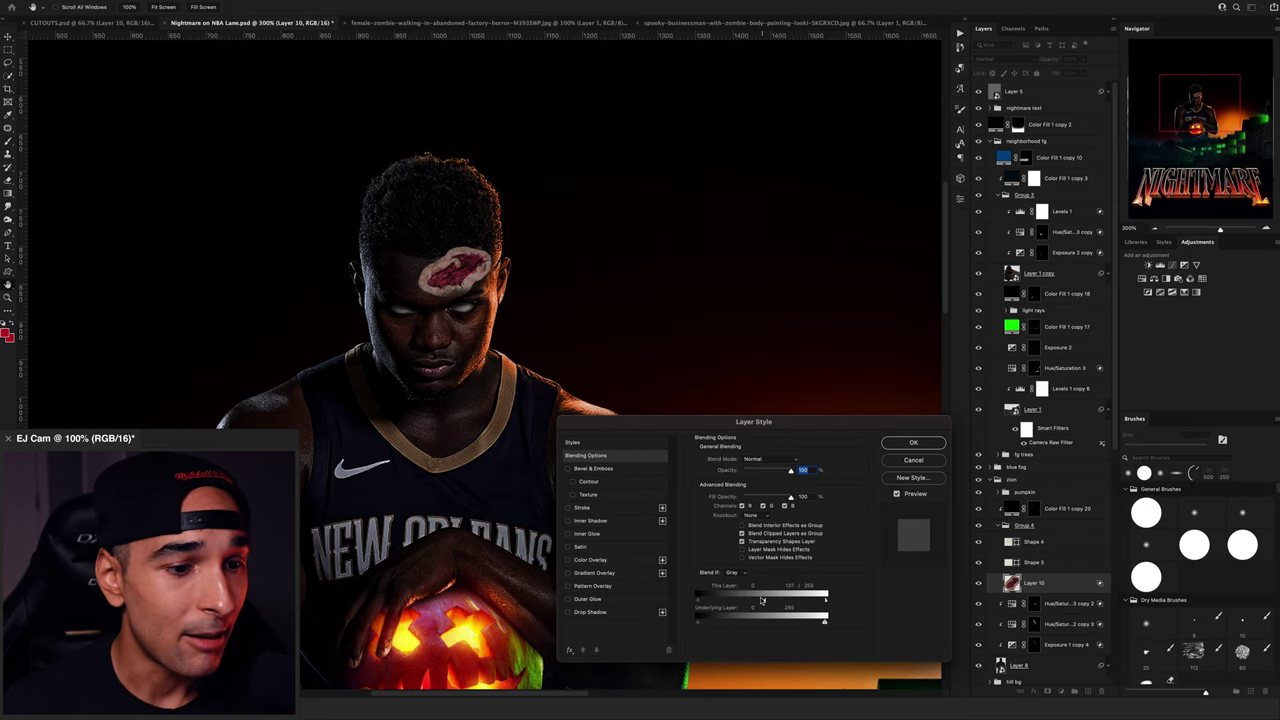
mouse_move(762, 599)
mouse_down()
mouse_move(785, 597)
mouse_move(737, 599)
mouse_up()
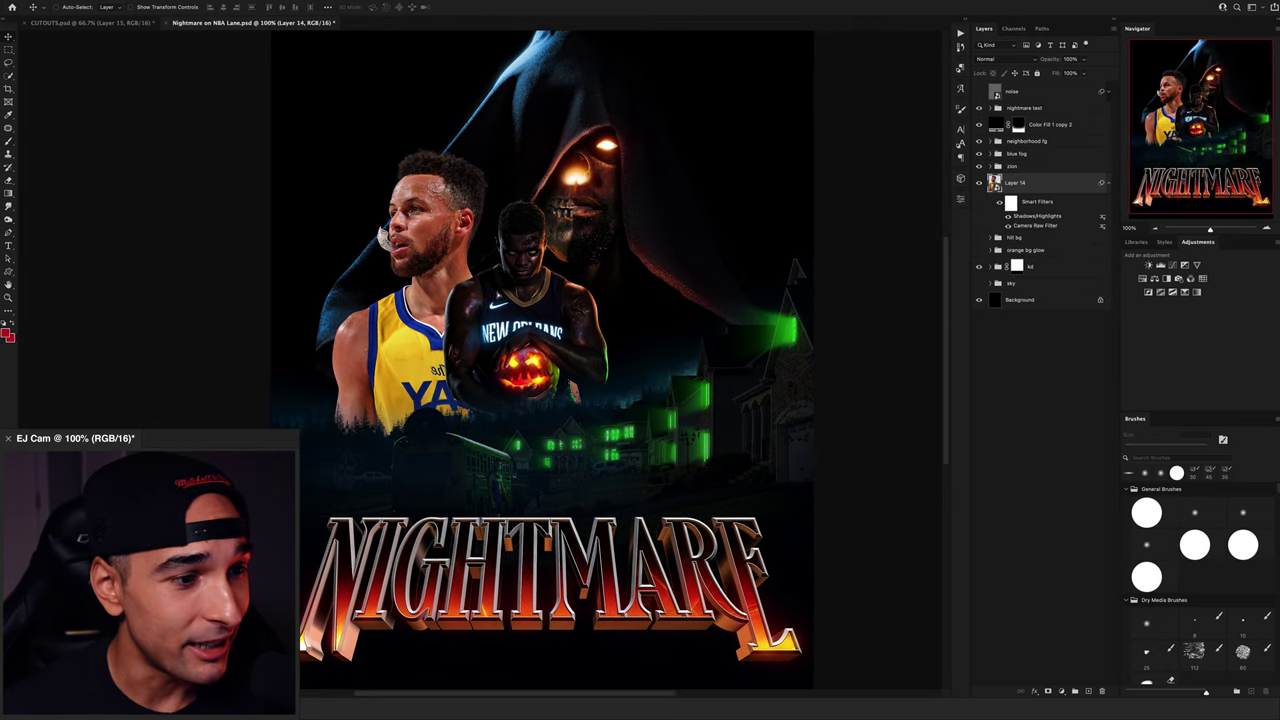
Step: Position the yellow-jersey player behind the New Orleans player and paint his lighting on the Exposure 1 copy 7 and copy 6 masks
drag(500, 297, 490, 290)
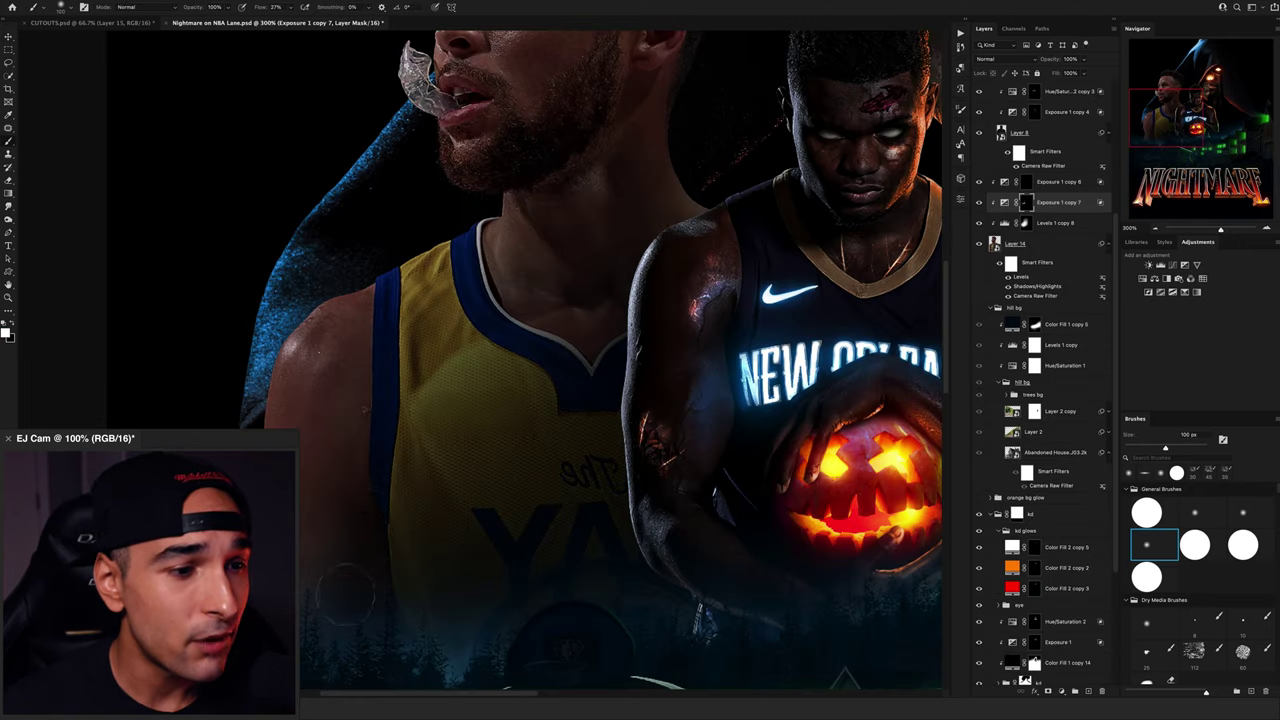
key(bracketright)
key(bracketright)
key(bracketright)
drag(600, 355, 554, 442)
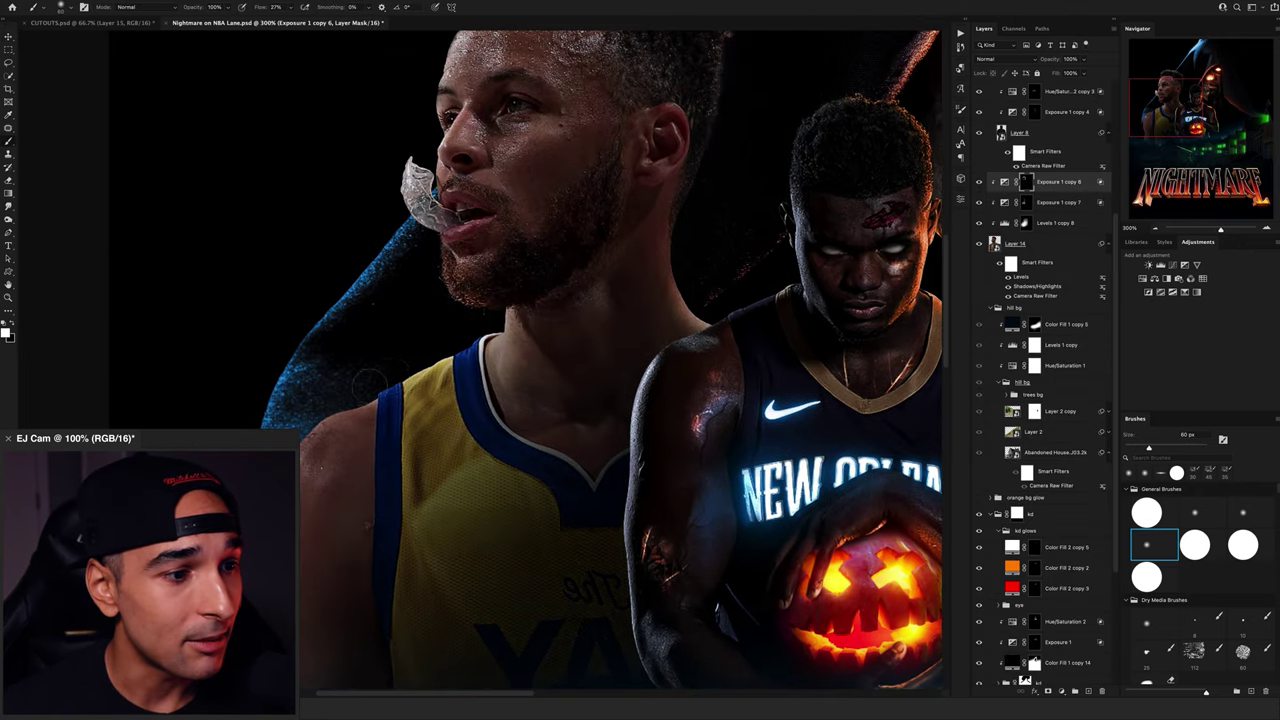
Step: Paint lighting along the yellow-jersey player's shoulder and neck on the Exposure 1 copy 6 mask, and undo the last stroke
drag(417, 357, 335, 420)
drag(390, 374, 495, 239)
mouse_move(495, 245)
mouse_down()
mouse_move(357, 367)
mouse_move(349, 479)
mouse_move(380, 535)
mouse_move(364, 508)
mouse_move(366, 455)
mouse_move(455, 275)
mouse_up()
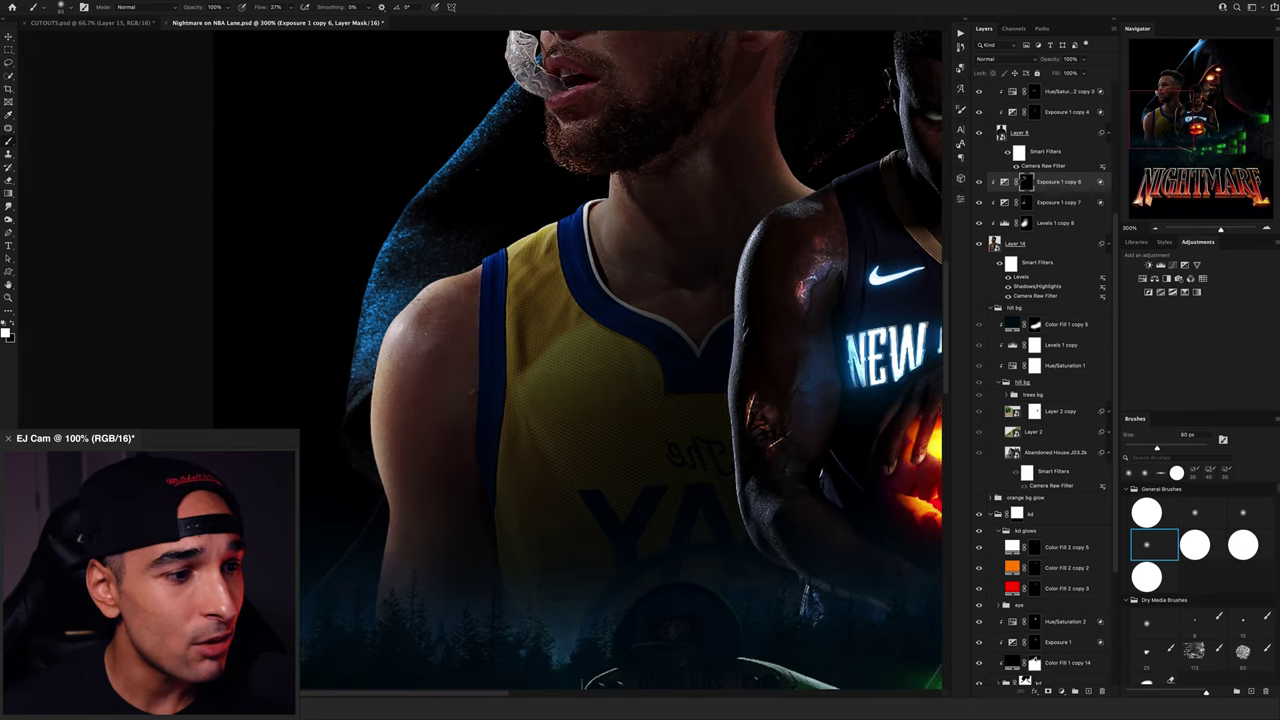
key(super+z)
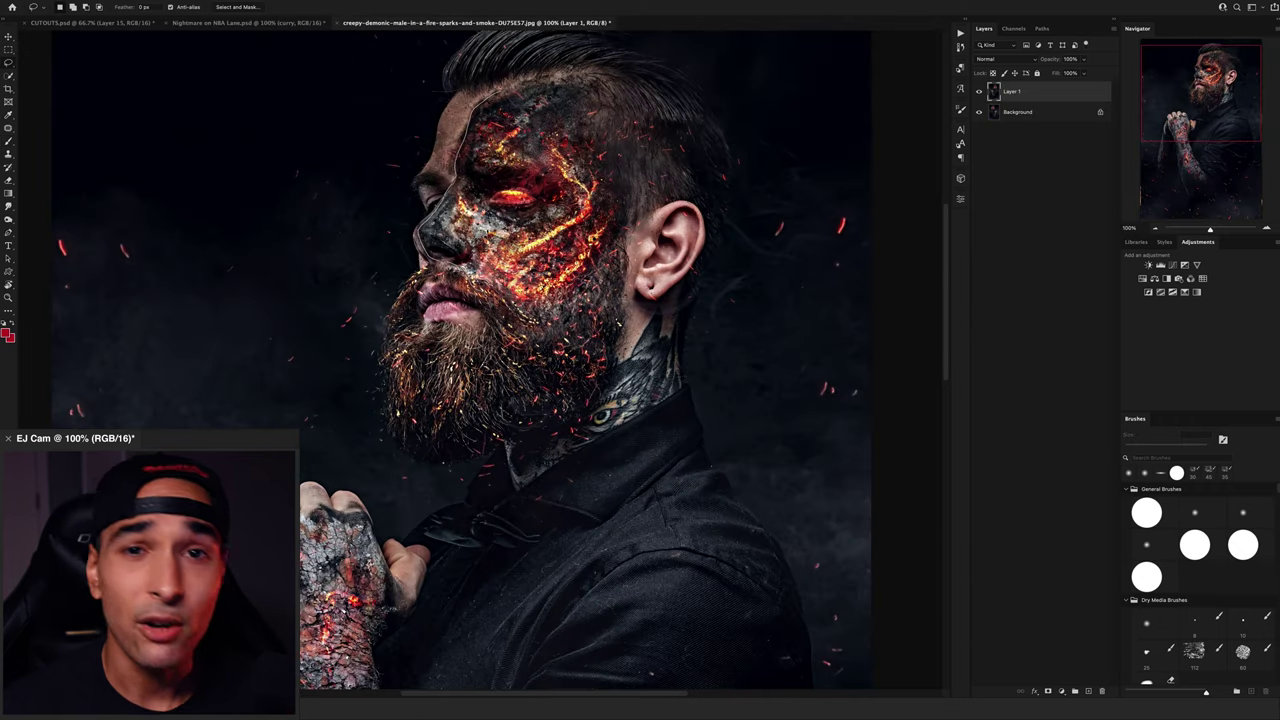
Step: Lasso the glowing burnt face area in the creepy-demonic-male image, copy it into the poster, and warp it over the yellow-jersey player's face
drag(565, 405, 625, 350)
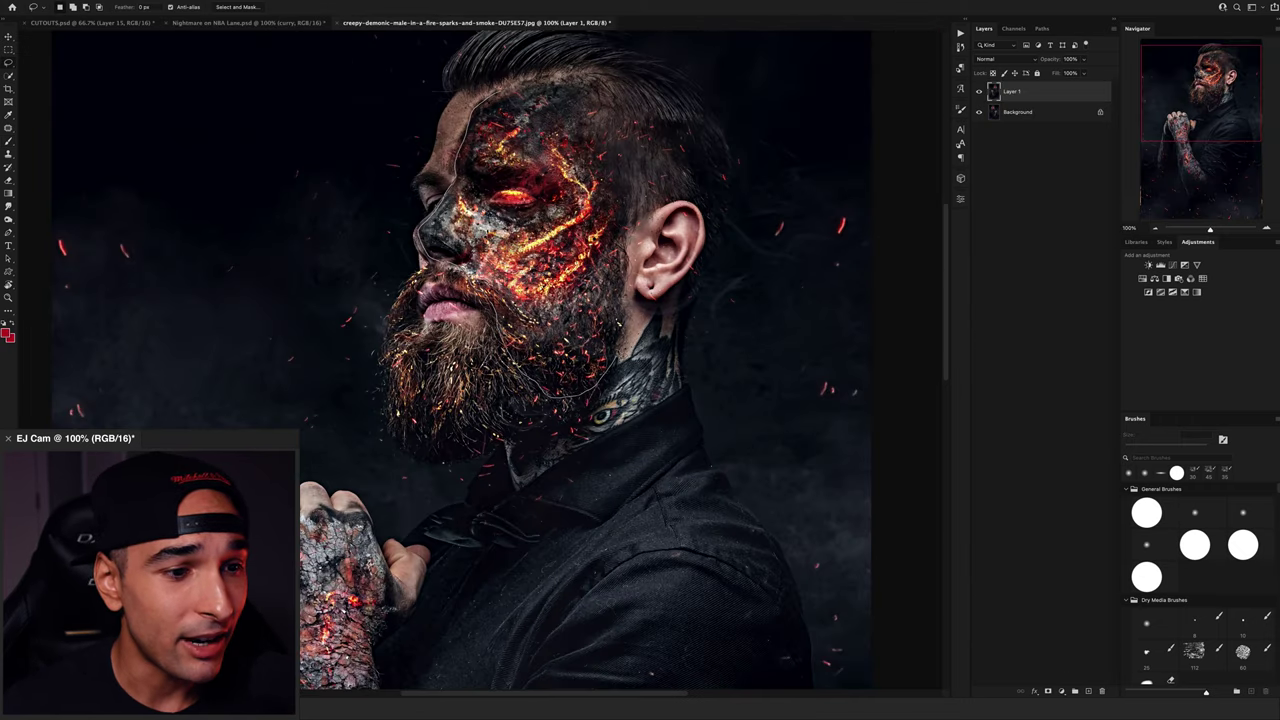
mouse_move(638, 192)
mouse_down()
mouse_move(634, 148)
mouse_move(602, 140)
mouse_up()
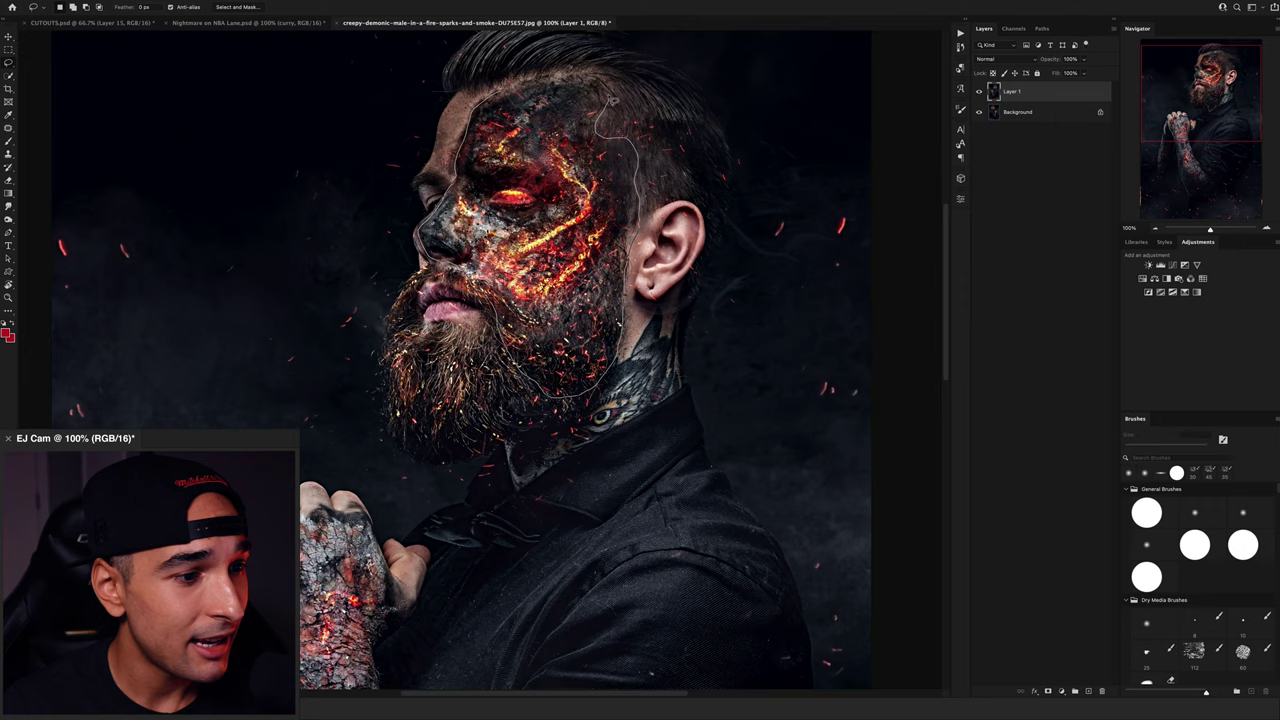
right_click(538, 136)
click(600, 203)
key(v)
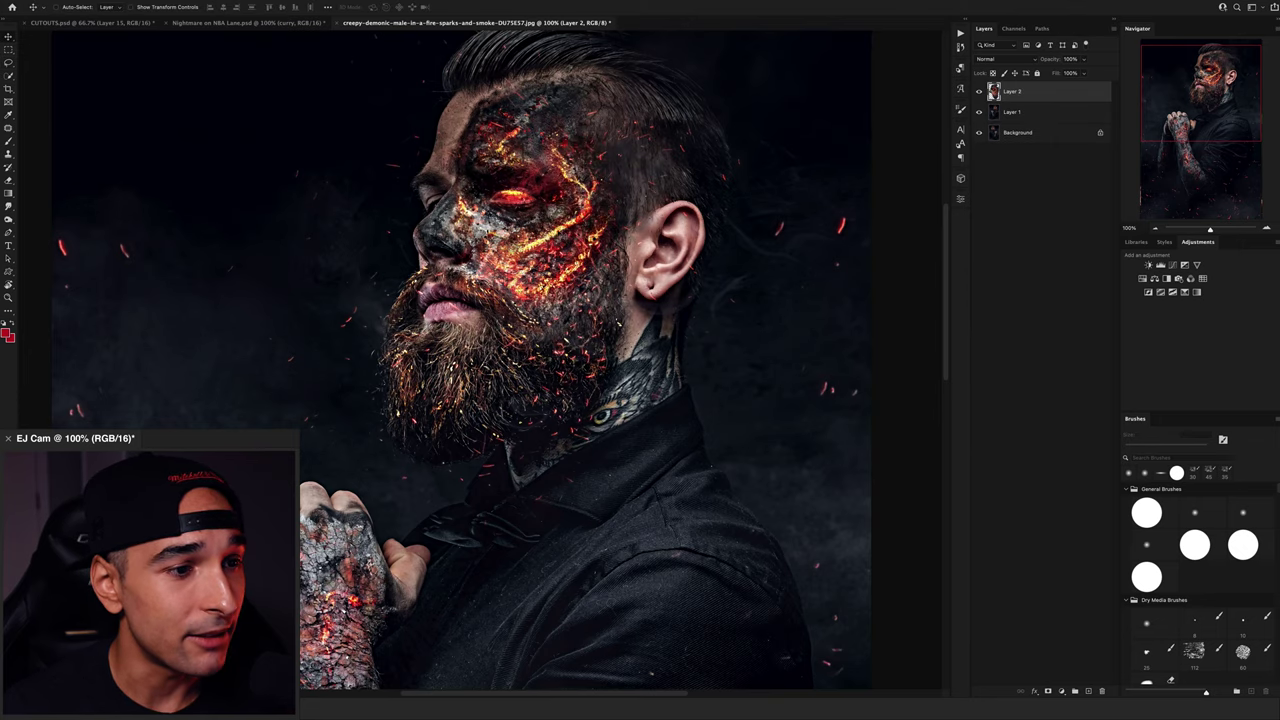
drag(520, 240, 290, 110)
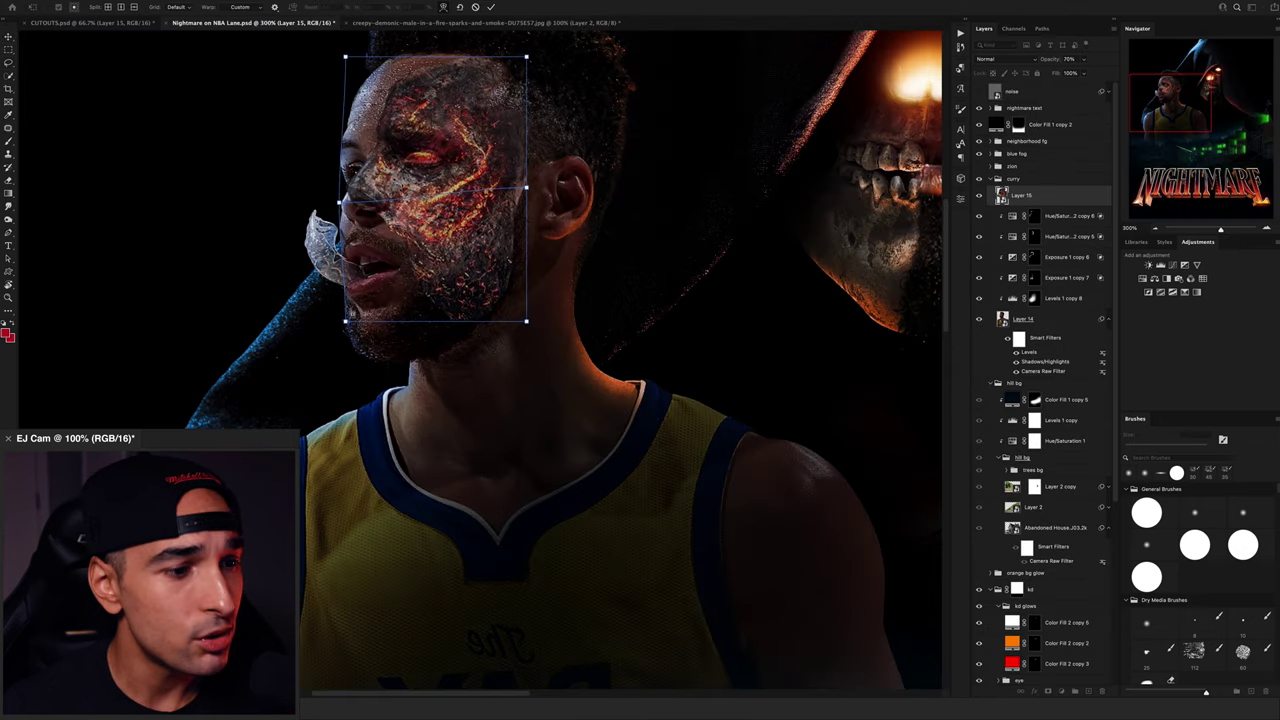
click(345, 320)
drag(339, 203, 340, 205)
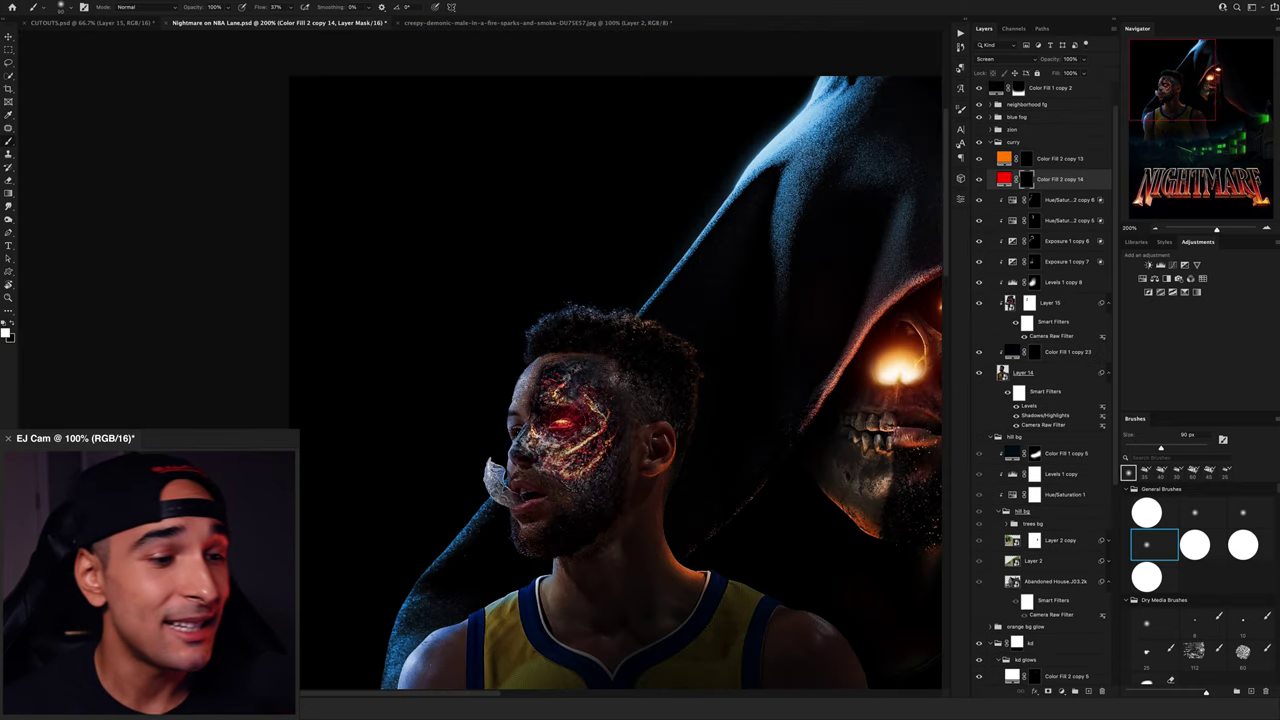
Step: Reduce the brush to 60 px for painting the red glow on the face on the Color Fill 2 copy 14 mask
key([)
key([)
key([)
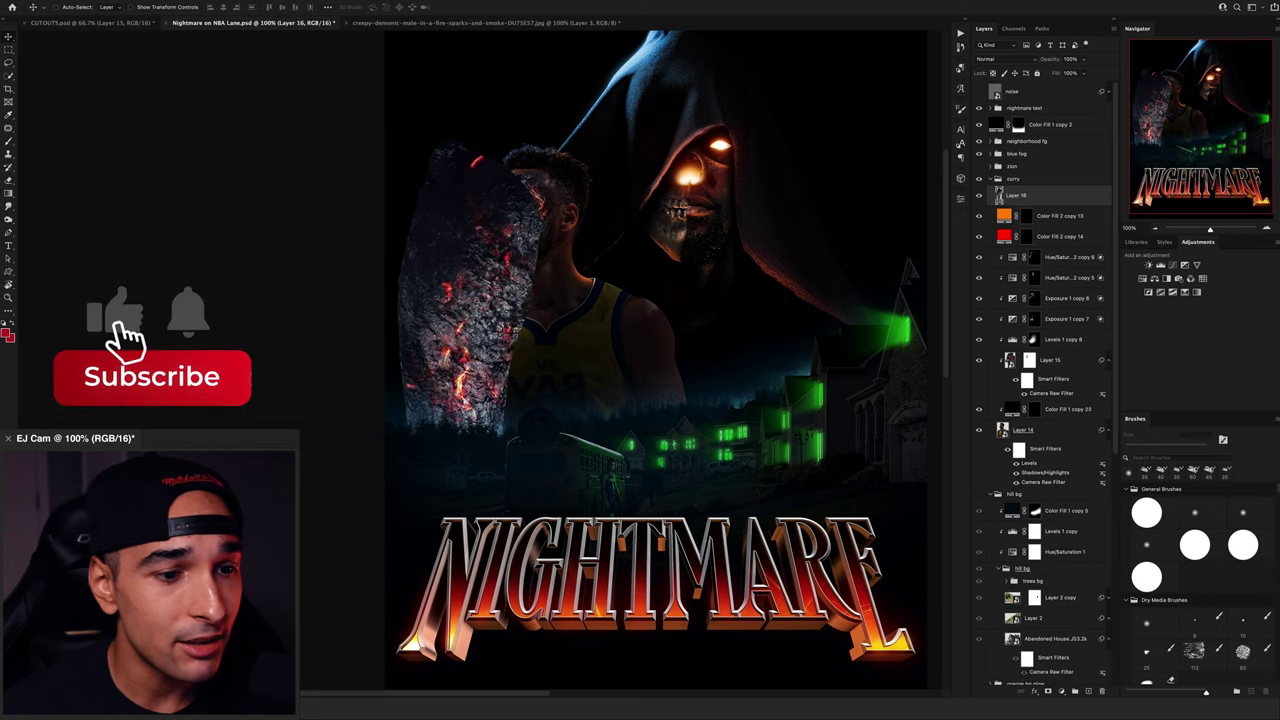
Step: Scale the cracked lava texture on Layer 16 to about 32% and fit it over the yellow-jersey player's upper arm
key(ctrl+t)
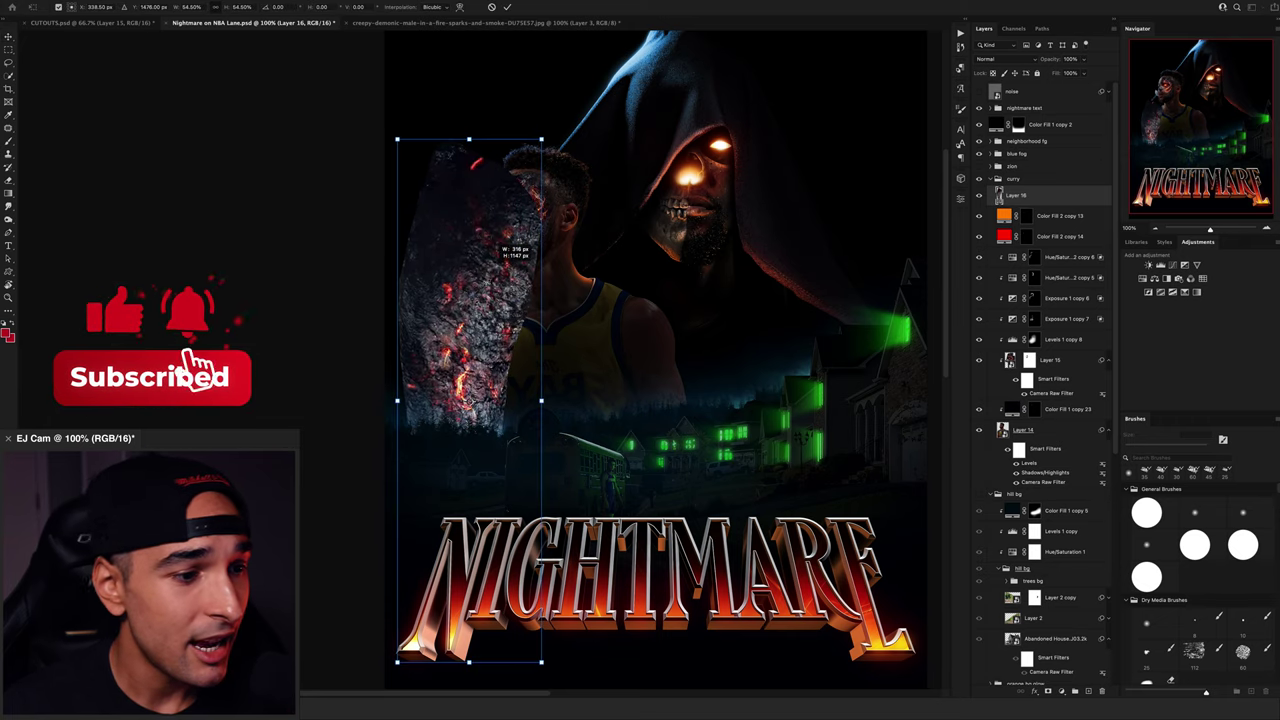
drag(499, 250, 496, 325)
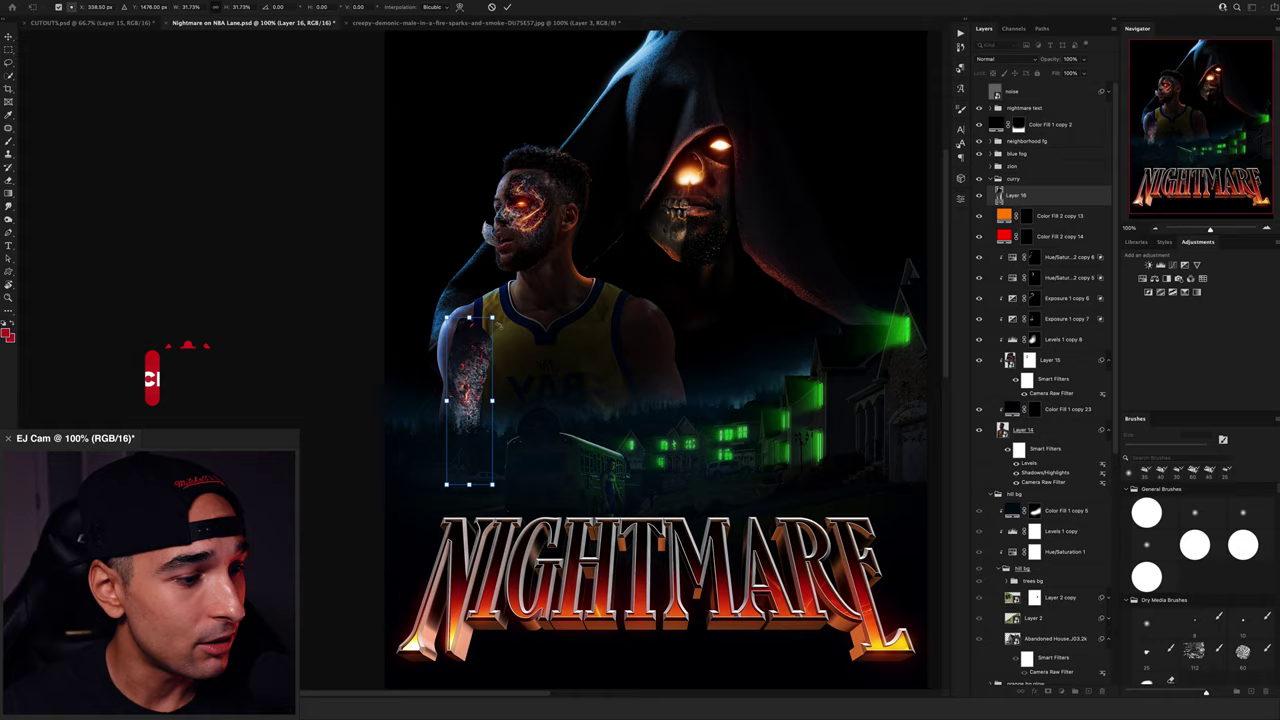
key(Return)
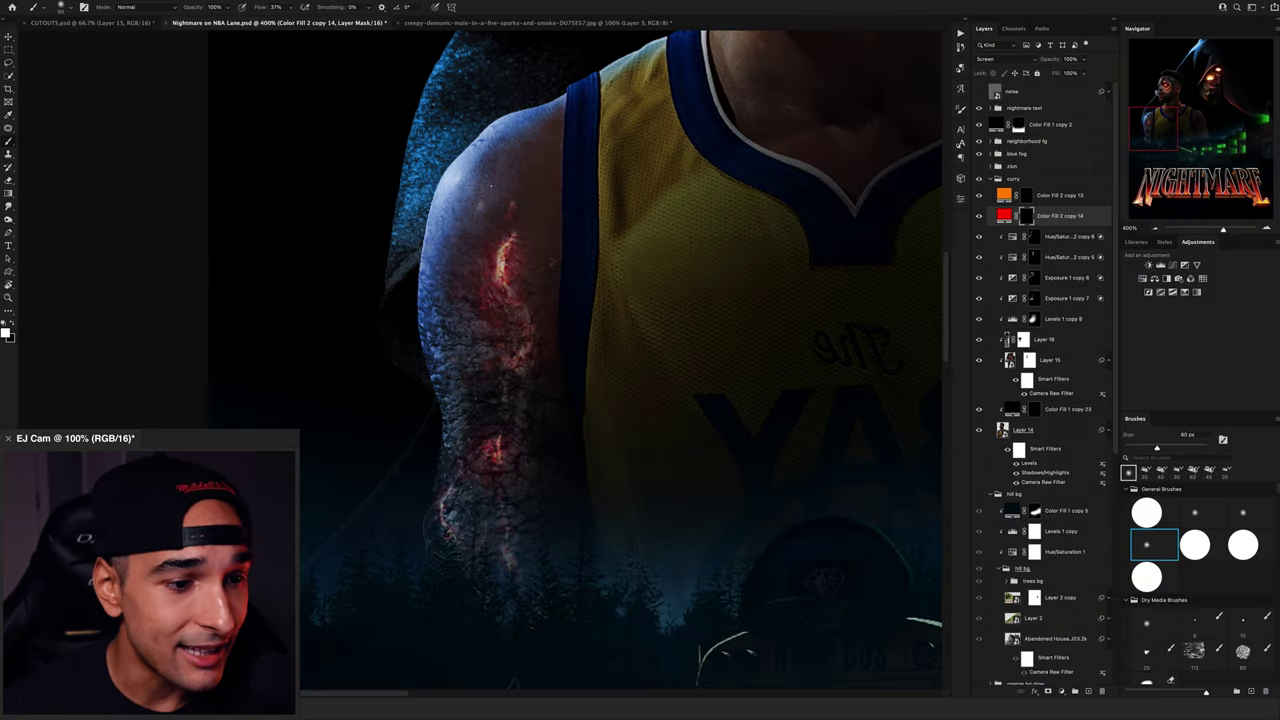
Step: Add red glow to the cracks low on the player's arm on the Color Fill 2 copy 14 mask, adjusting the brush size
click(442, 512)
key(bracketright)
key(bracketright)
key(bracketleft)
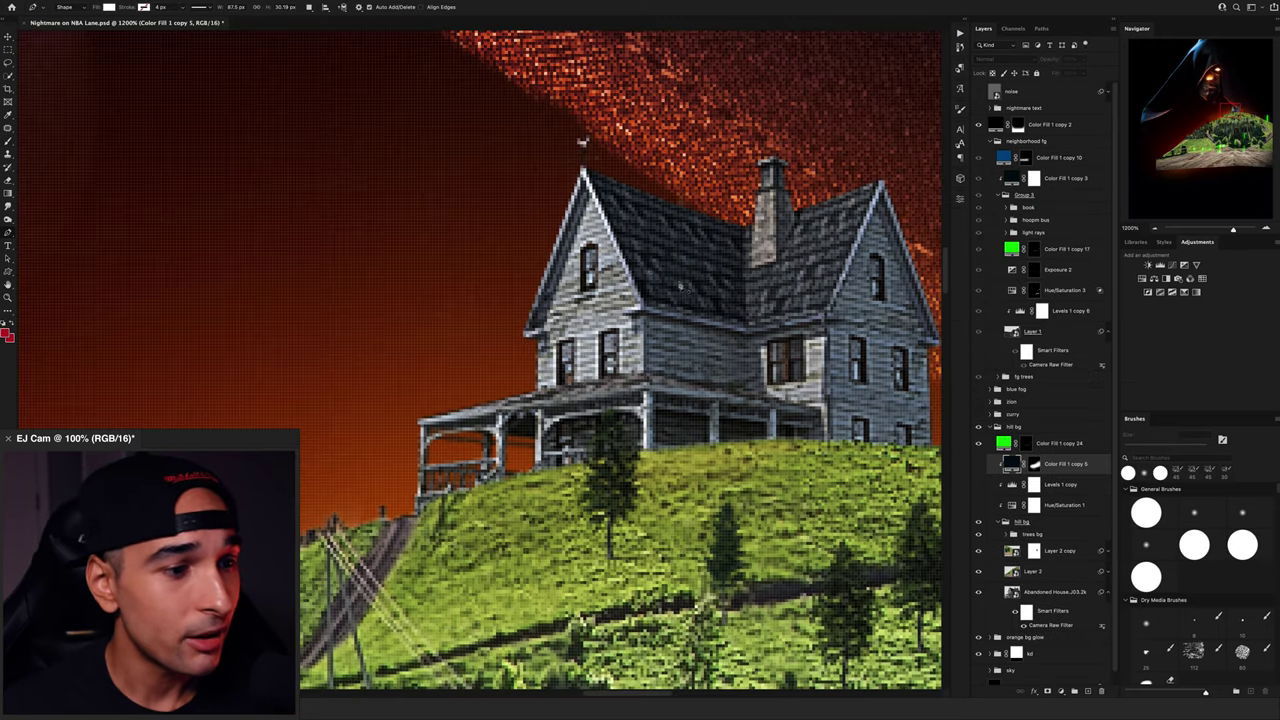
Step: Draw a white Pen shape over the hill house's gable window and start another over the upper-floor window below it
click(587, 254)
click(587, 286)
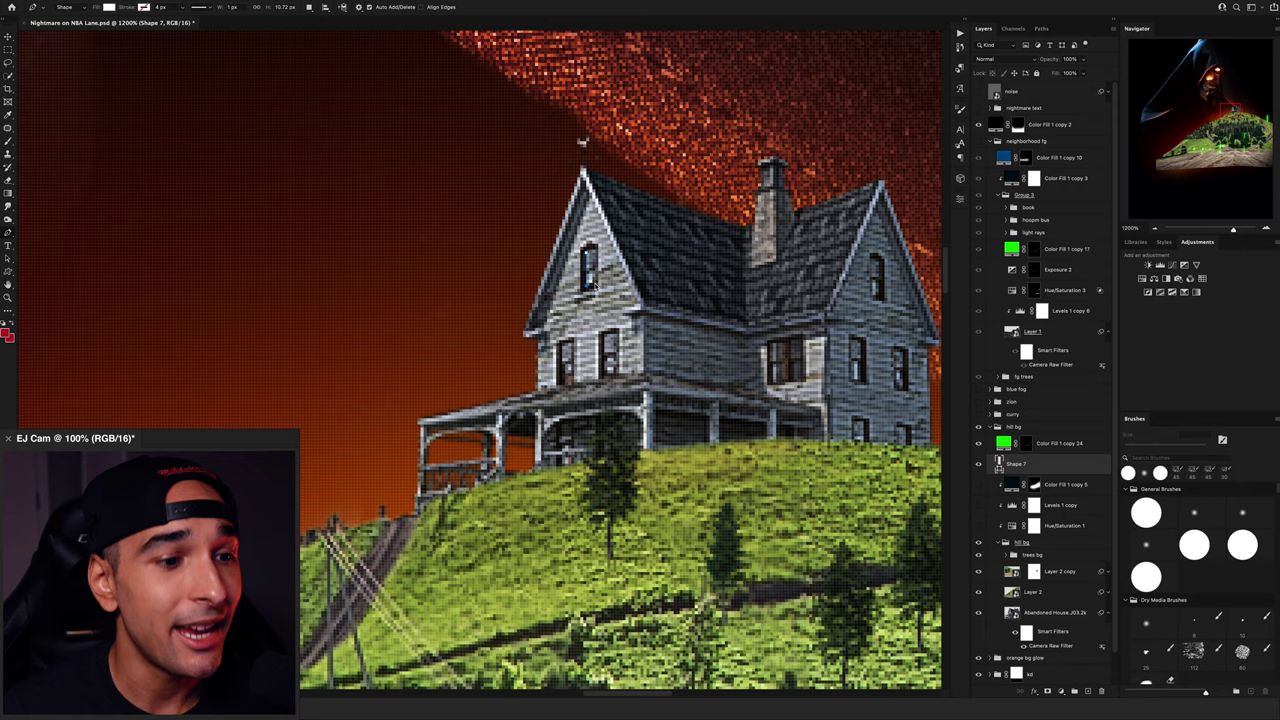
click(596, 285)
click(595, 255)
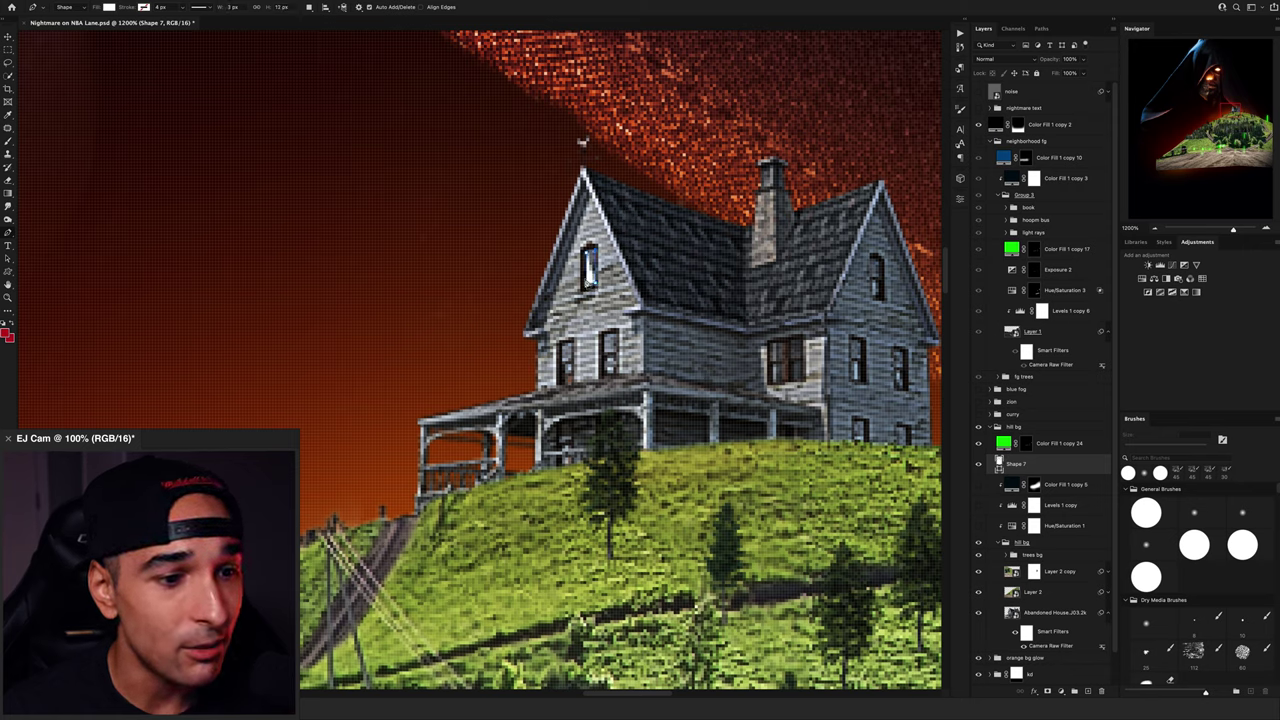
click(587, 254)
drag(564, 384, 575, 389)
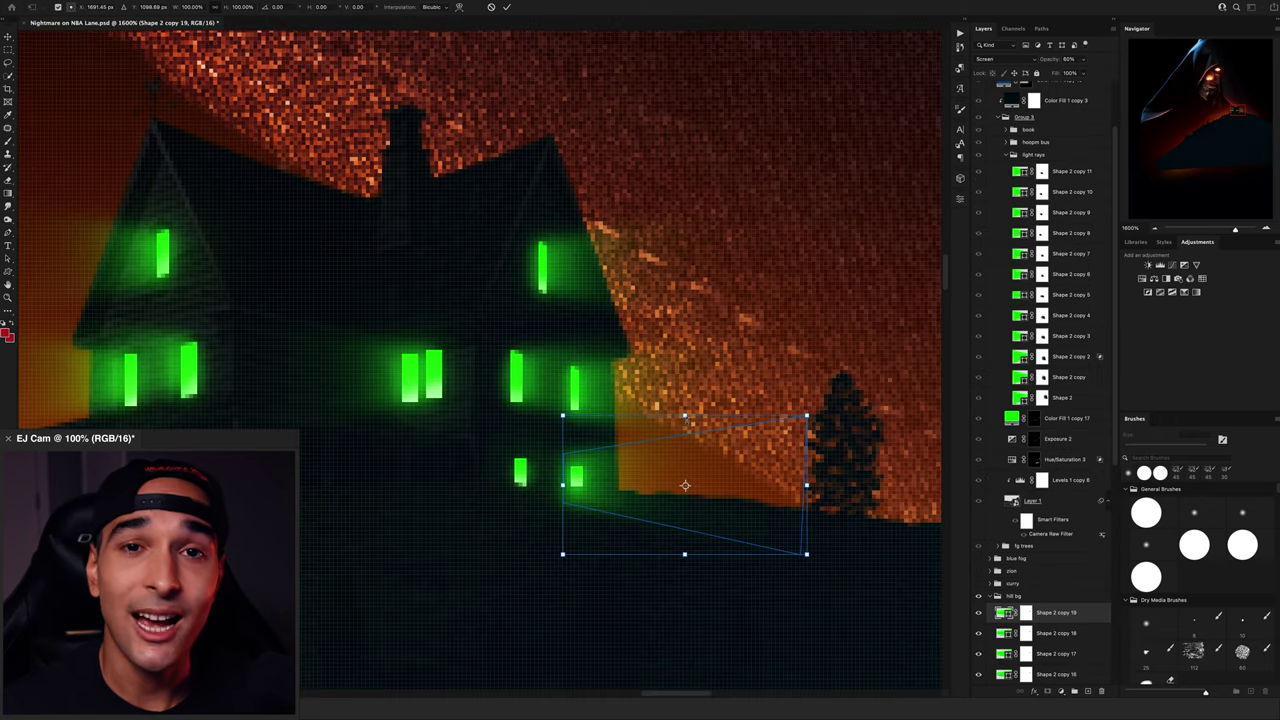
Step: Transform the Shape 2 copy 19 light ray so it is slightly smaller and starts at the hill house's lowest window
drag(686, 421, 686, 430)
drag(565, 485, 576, 484)
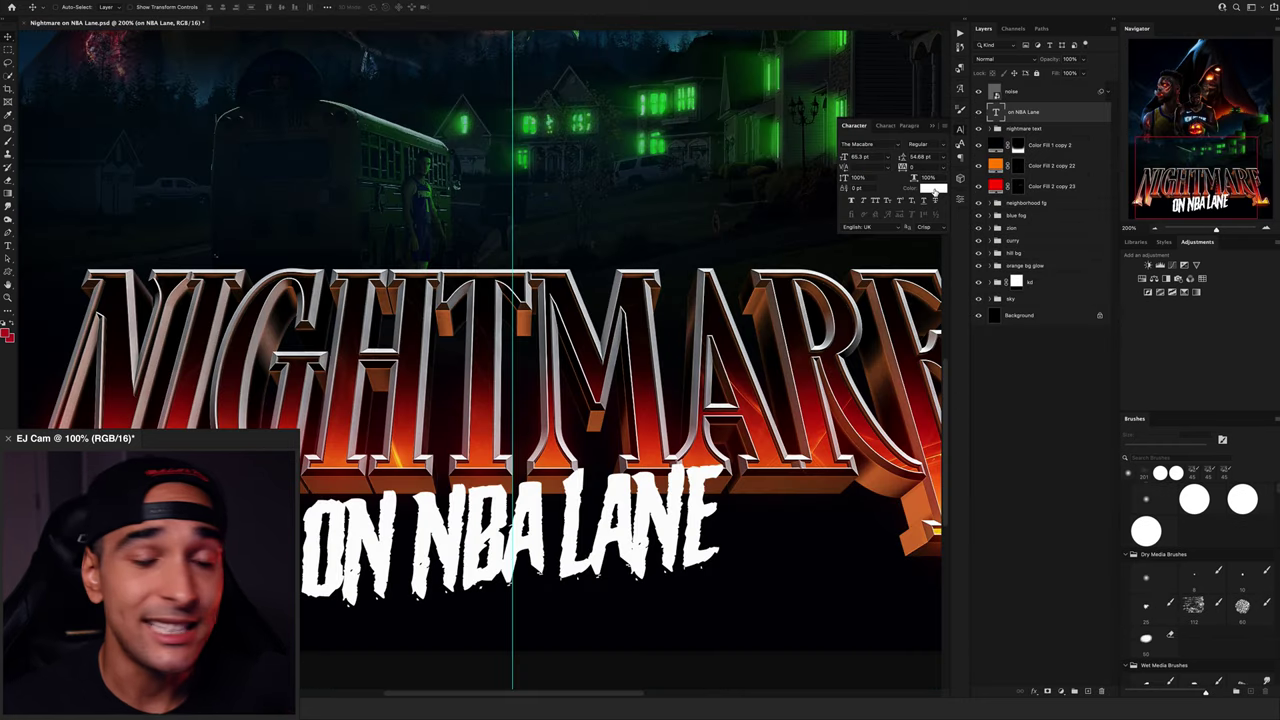
Step: Change the colour of the "on NBA Lane" text to green
click(935, 191)
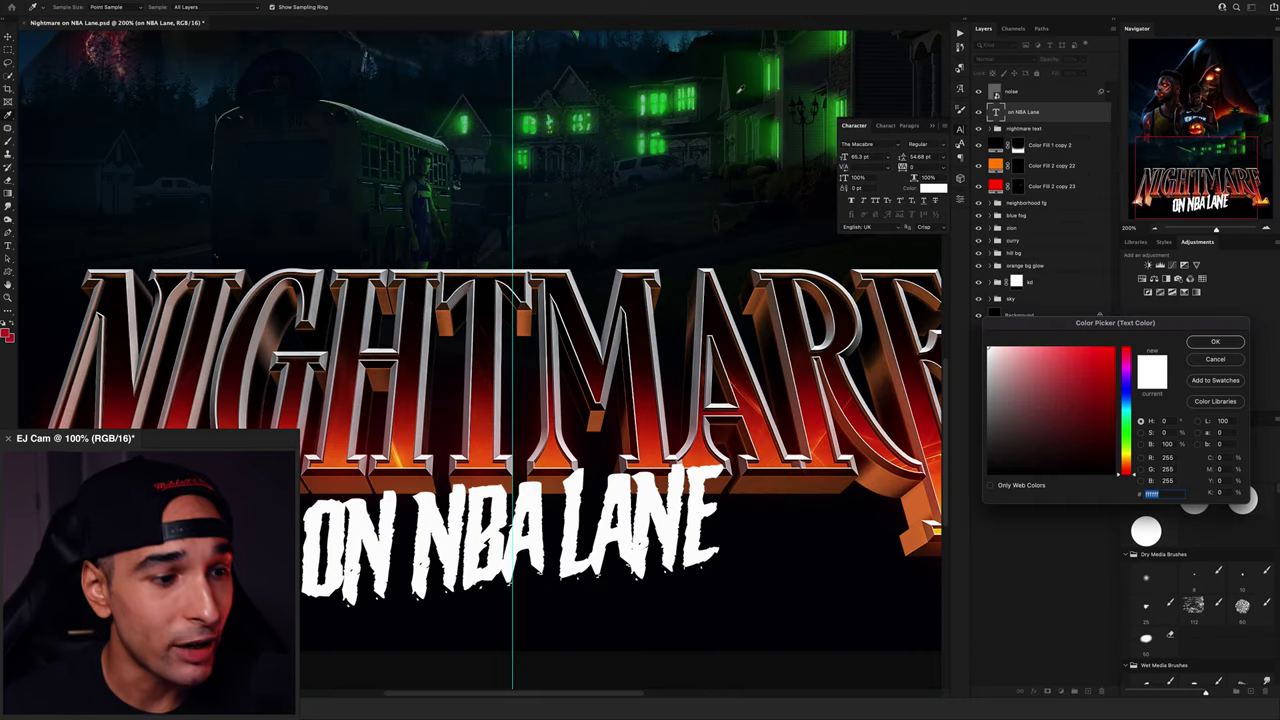
key(super+v)
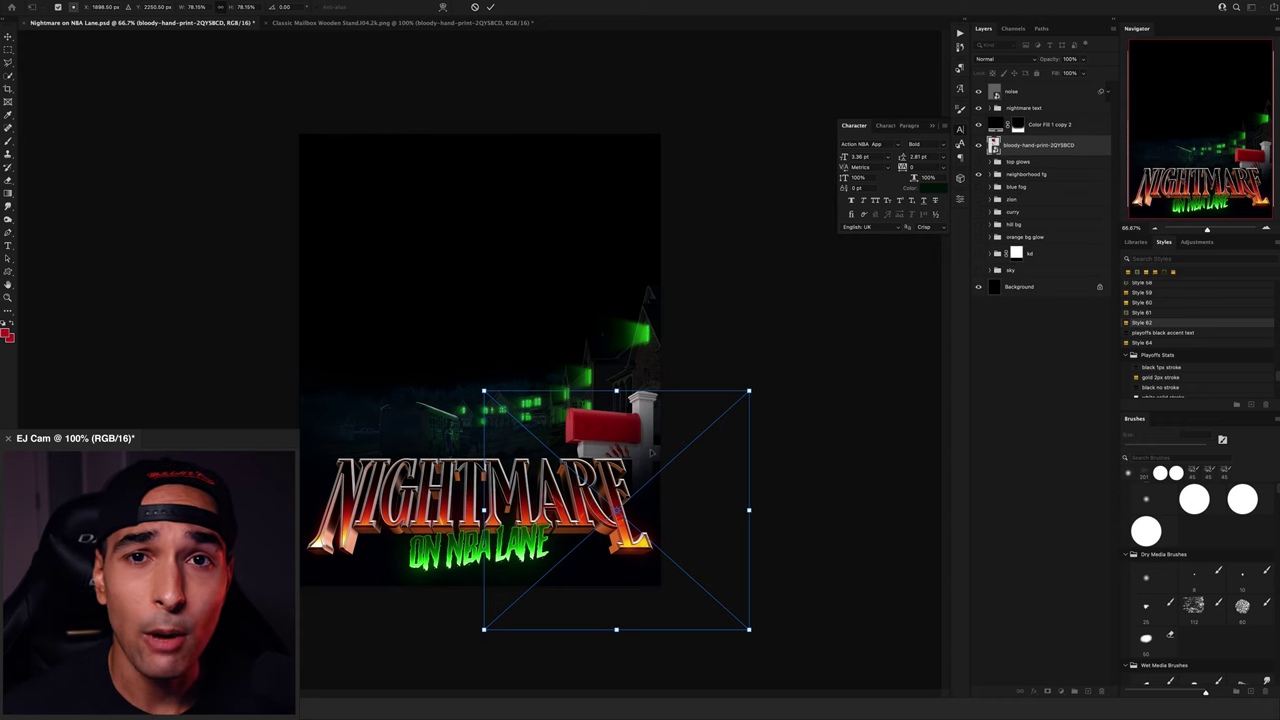
Step: Position the red mailbox above the end of the NIGHTMARE title, and adjust the brush size for shading it on the Levels 1 copy 9 mask
drag(651, 453, 656, 451)
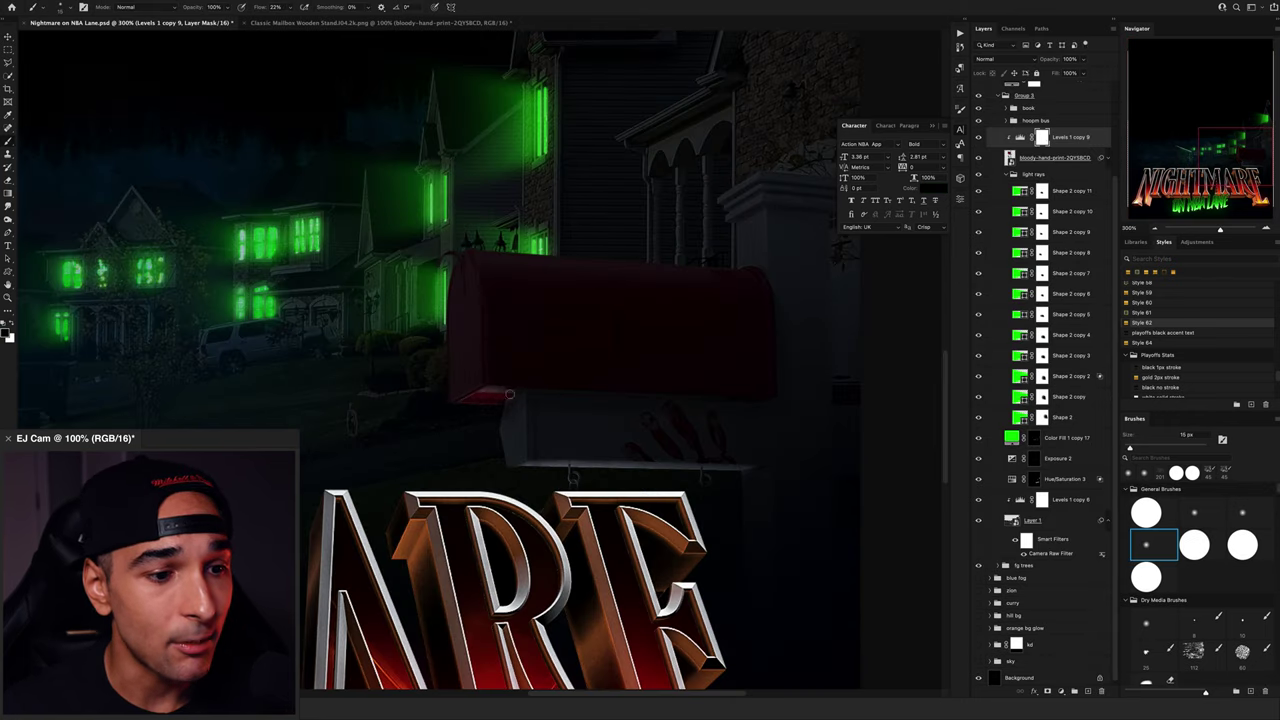
key(bracketright)
key(bracketright)
key(bracketright)
key(bracketright)
key(bracketright)
key(bracketright)
key(bracketright)
key(bracketright)
key(bracketright)
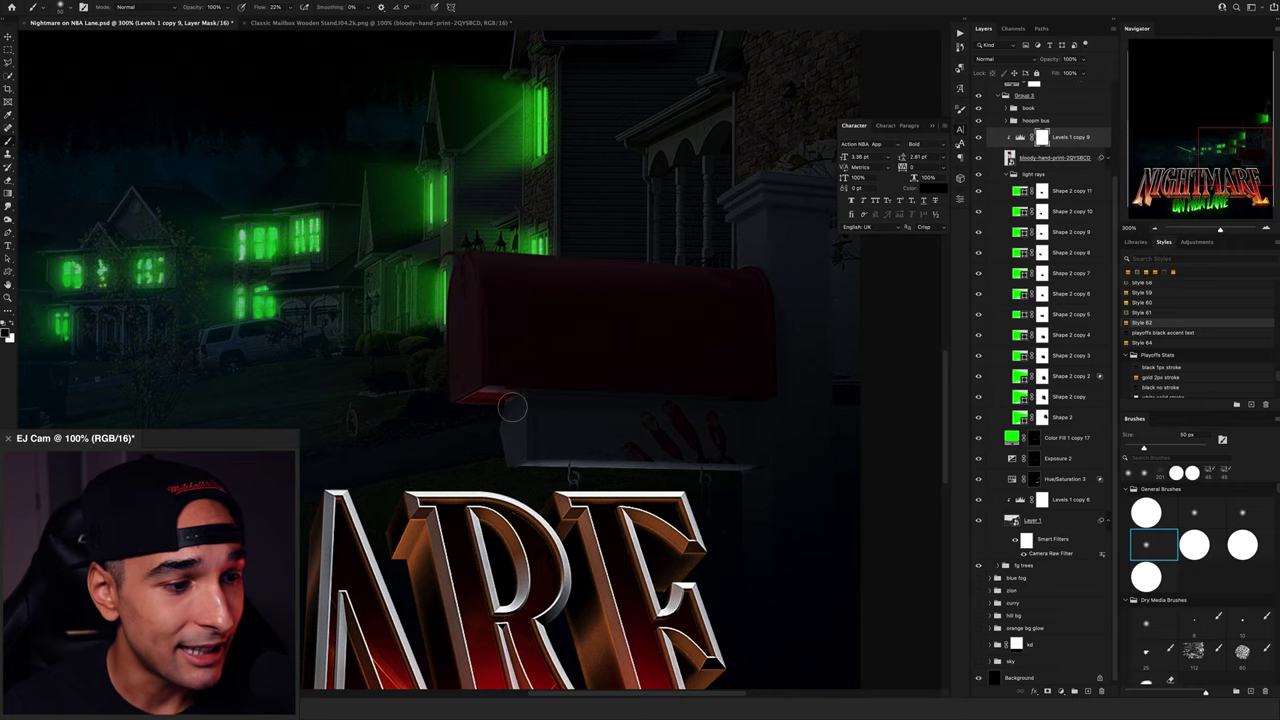
key(bracketleft)
key(bracketleft)
key(bracketleft)
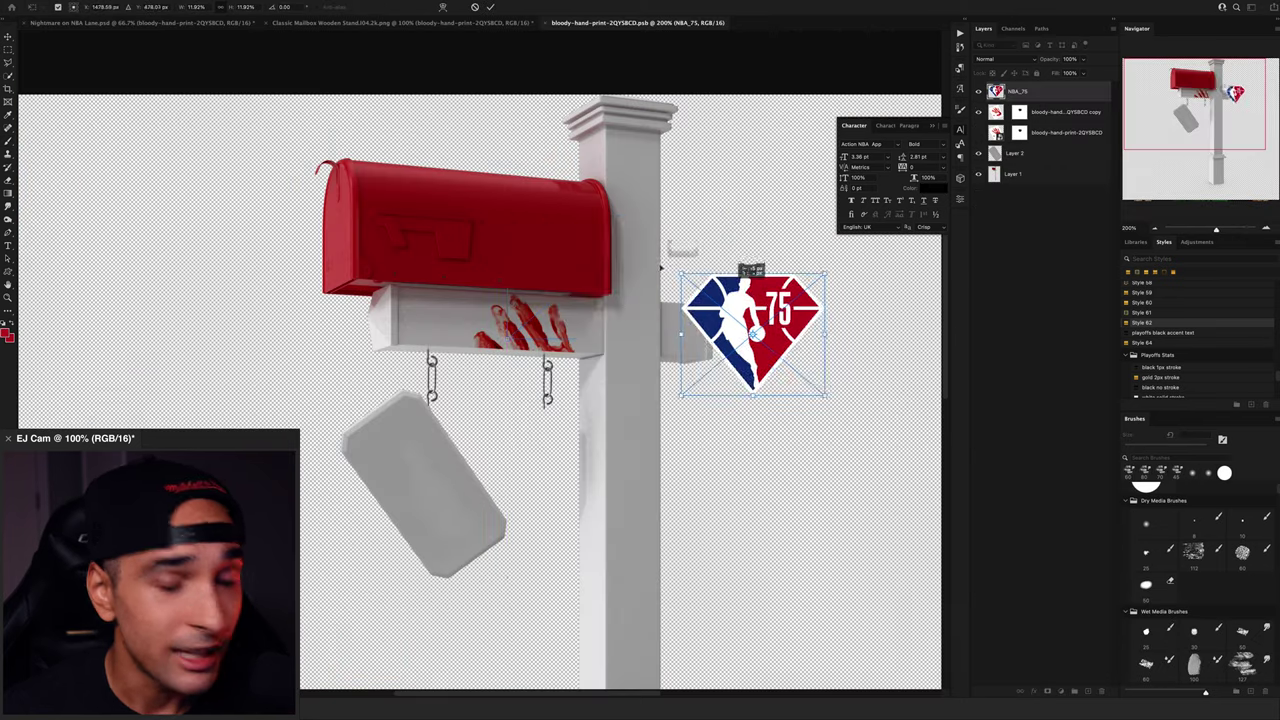
Step: Place the NBA 75 logo on the side of the red mailbox, near the post
drag(757, 334, 593, 212)
key(Return)
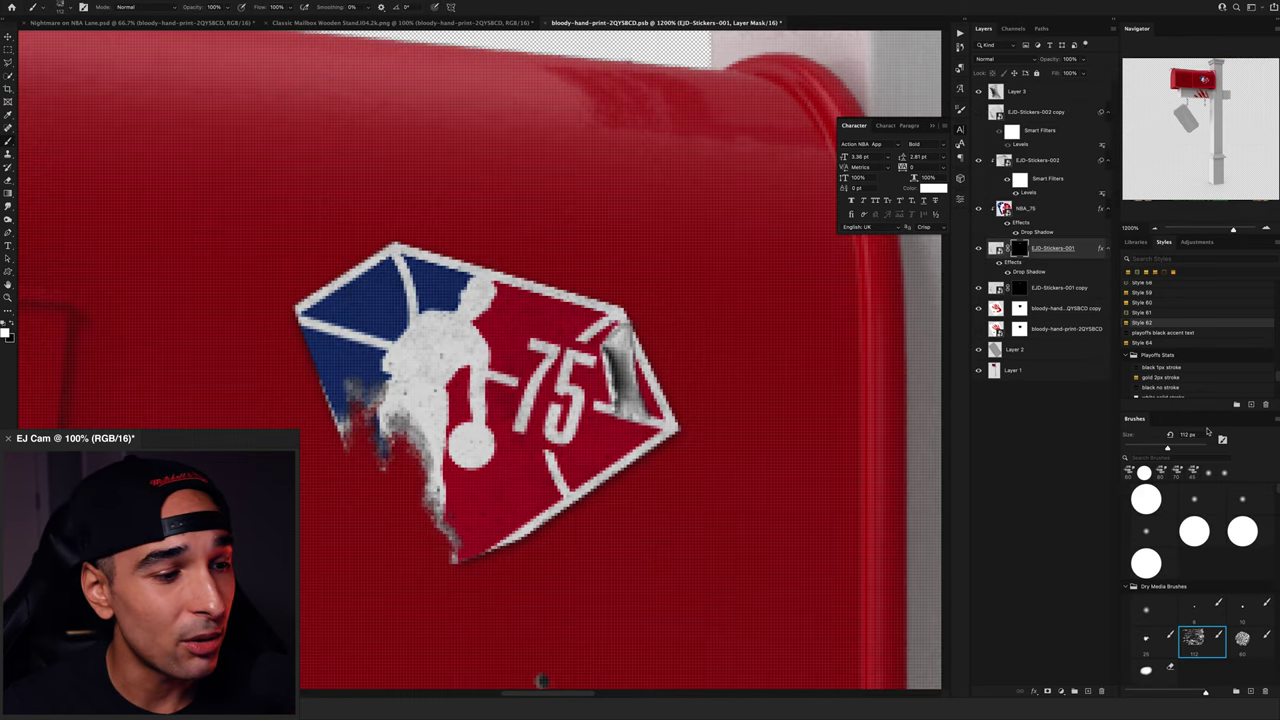
Step: Set the textured brush to 28 px, then shrink it further and swap the paint colours for the EJD-Stickers-001 mask
drag(1167, 448, 1134, 448)
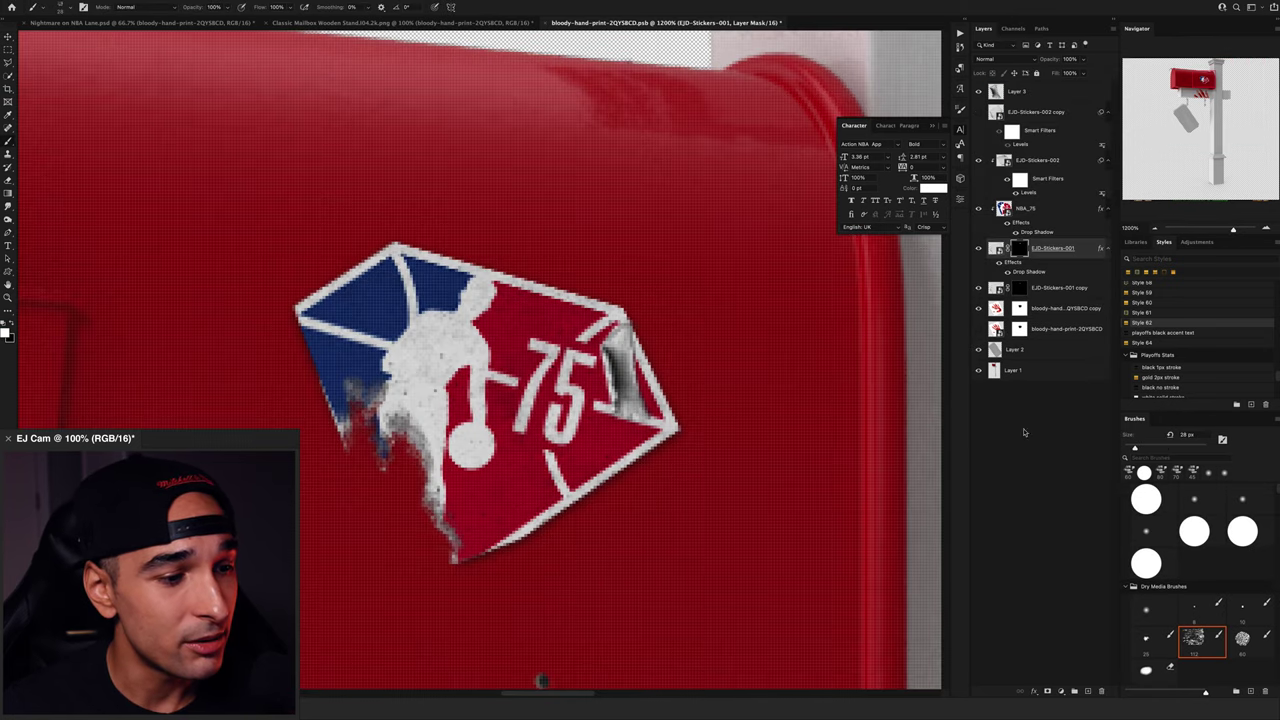
key([)
key([)
key([)
key(x)
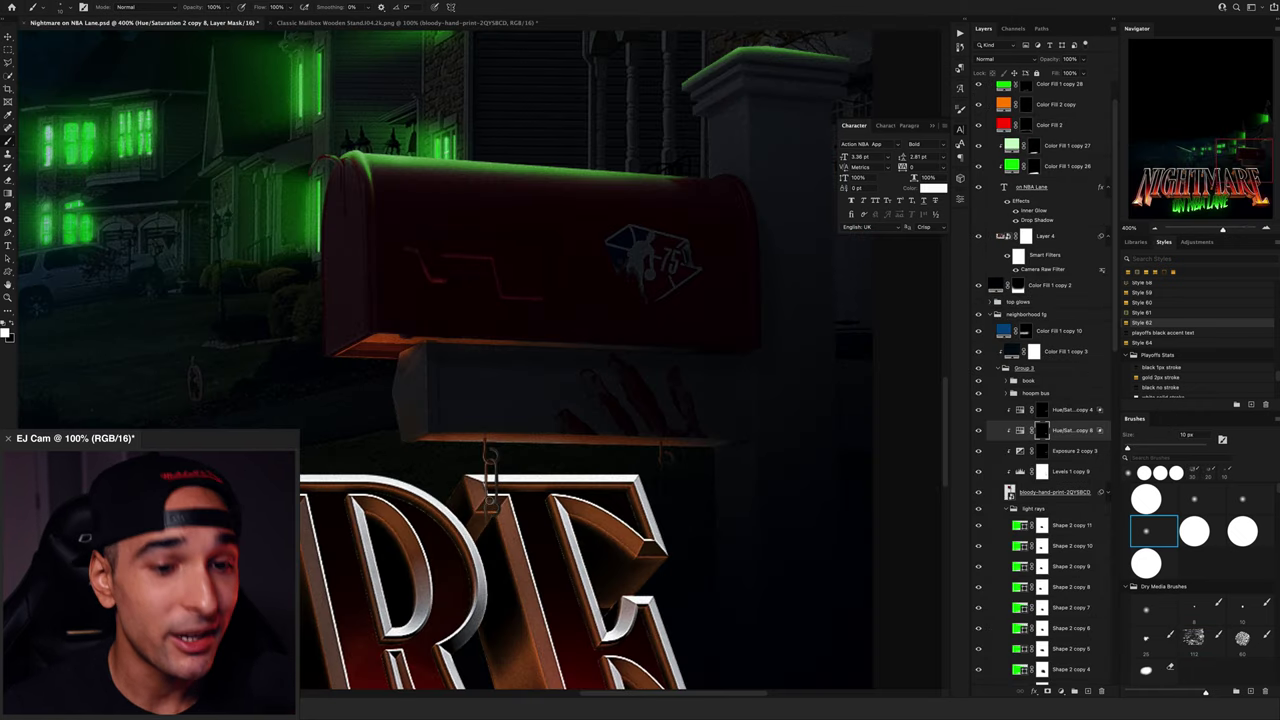
Step: Target the mailbox's Exposure 2 copy 3 mask and swap the foreground and background colours for painting its lighting
click(1041, 451)
key(x)
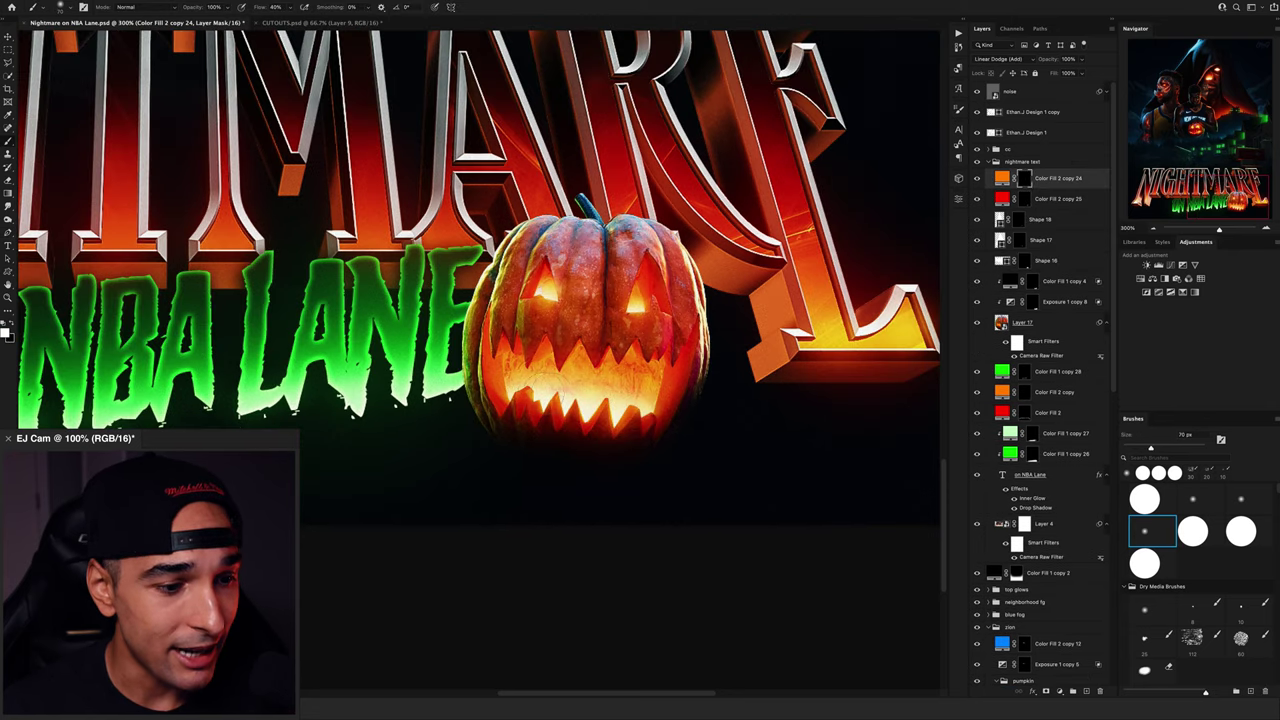
Step: Paint an orange glow across the title pumpkin's mouth on the Color Fill 2 copy 24 mask
drag(530, 379, 596, 398)
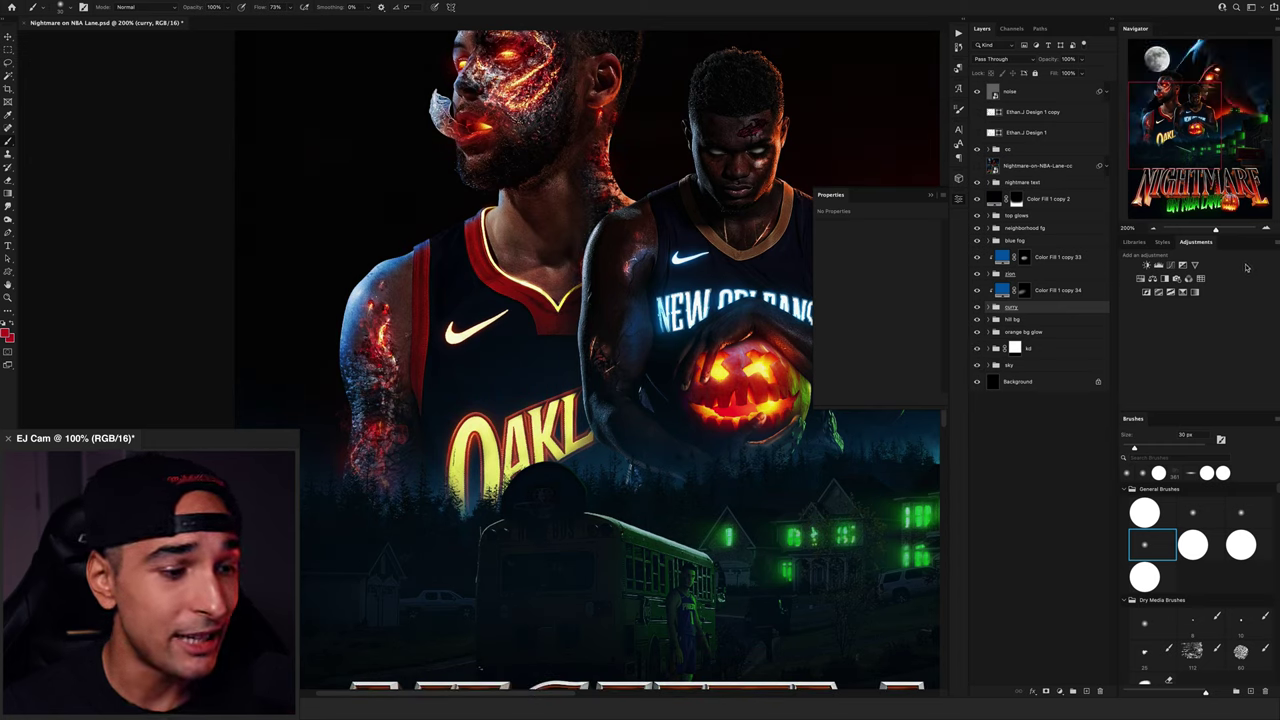
click(1154, 229)
click(1153, 229)
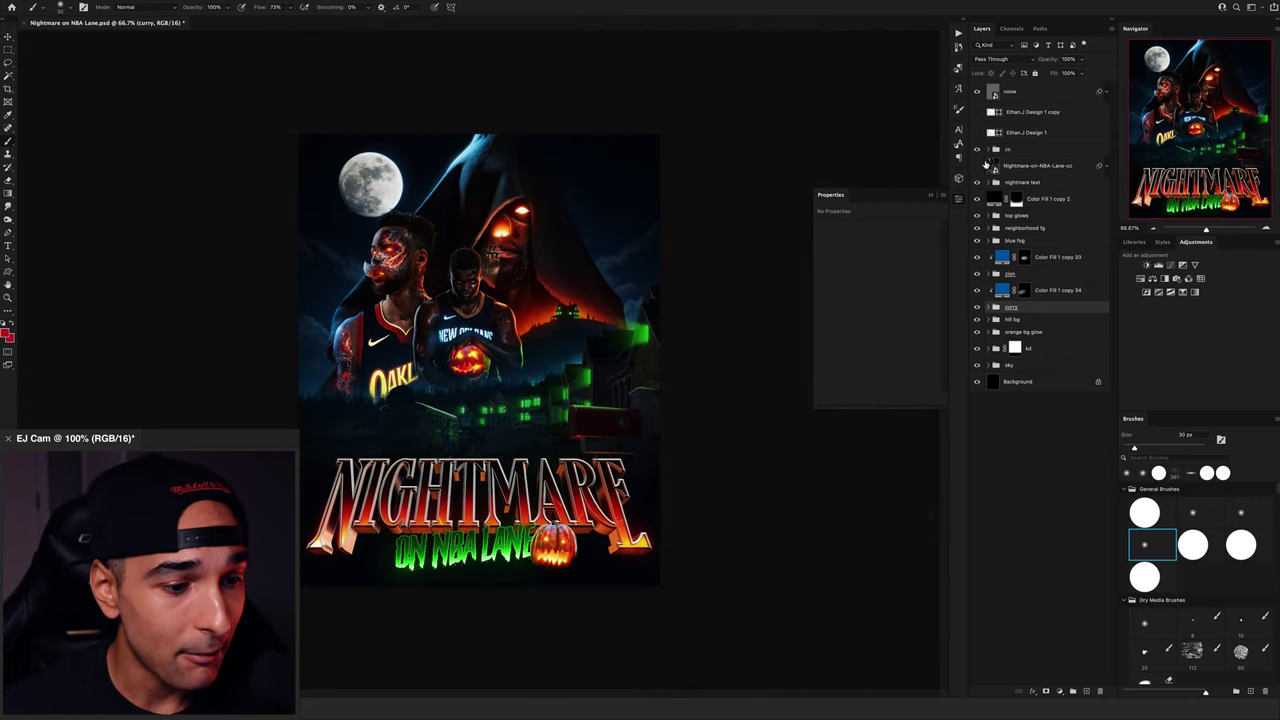